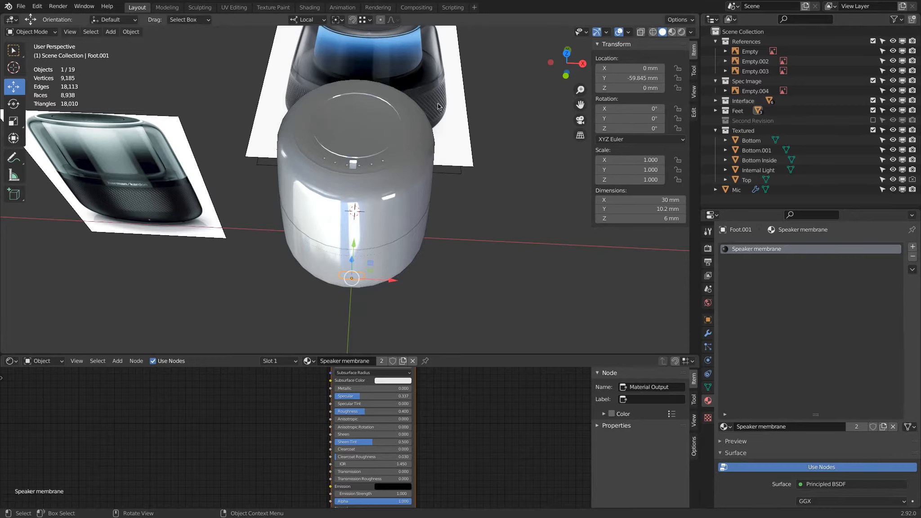
Step: Assign the existing Plastic Interface material to the outermost small sphere on the speaker's top, the one without a material
middle_click_drag(239, 256, 243, 267)
left_click(214, 254)
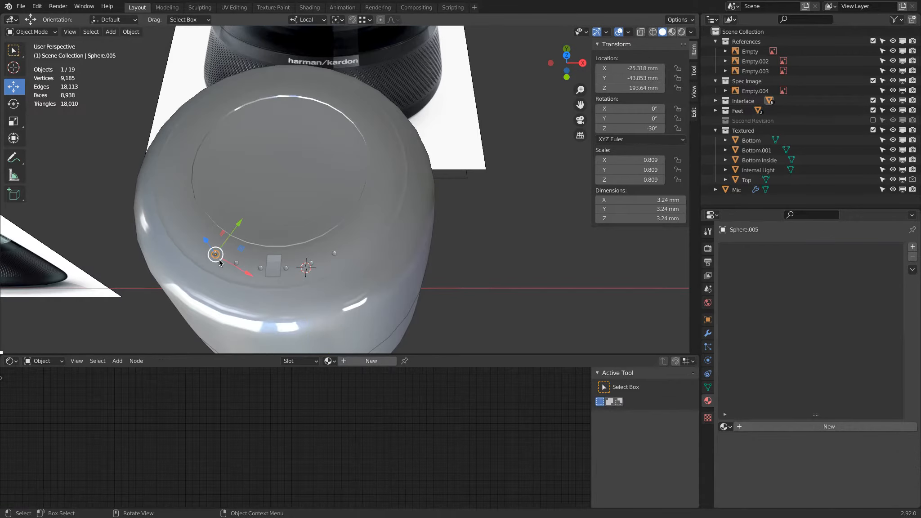
left_click(725, 426)
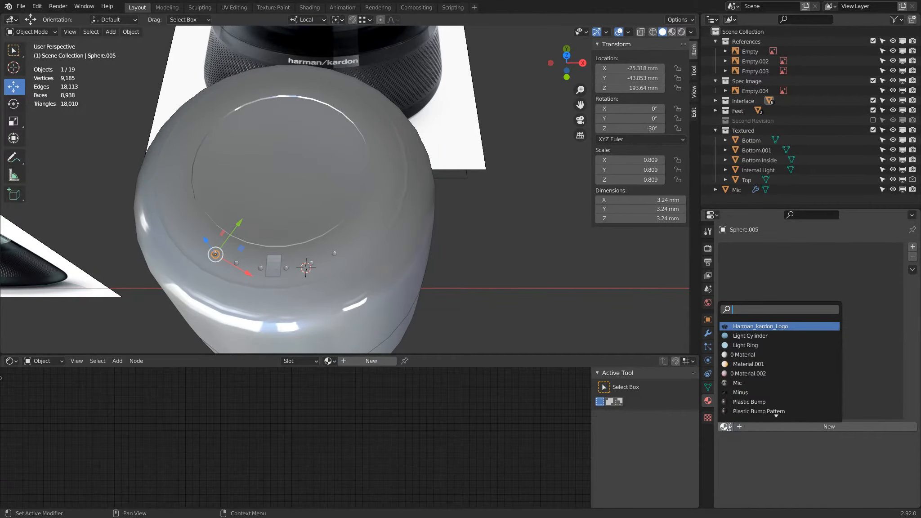
scroll(779, 402, "down", 7)
scroll(779, 402, "down", 2)
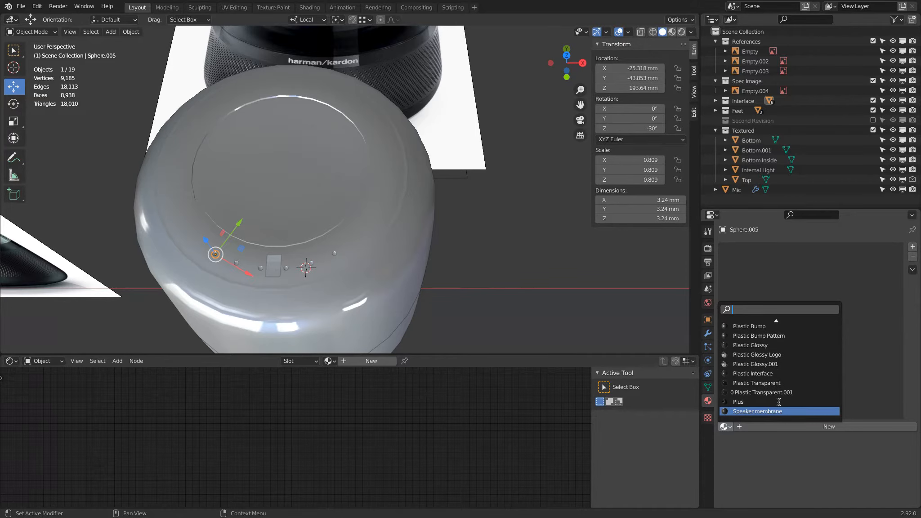
left_click(784, 374)
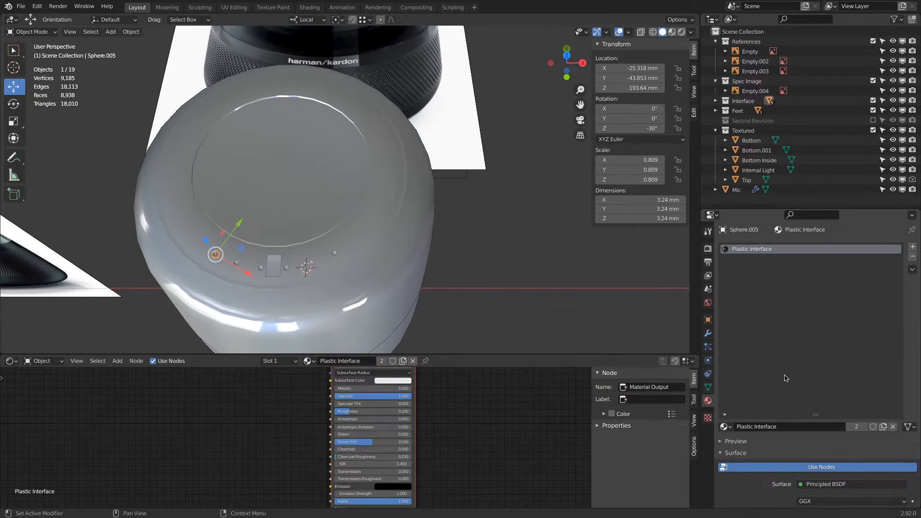
Step: Check the material list for materials without users and purge all unused data-blocks from the file
left_click(725, 426)
scroll(727, 425, "down", 3)
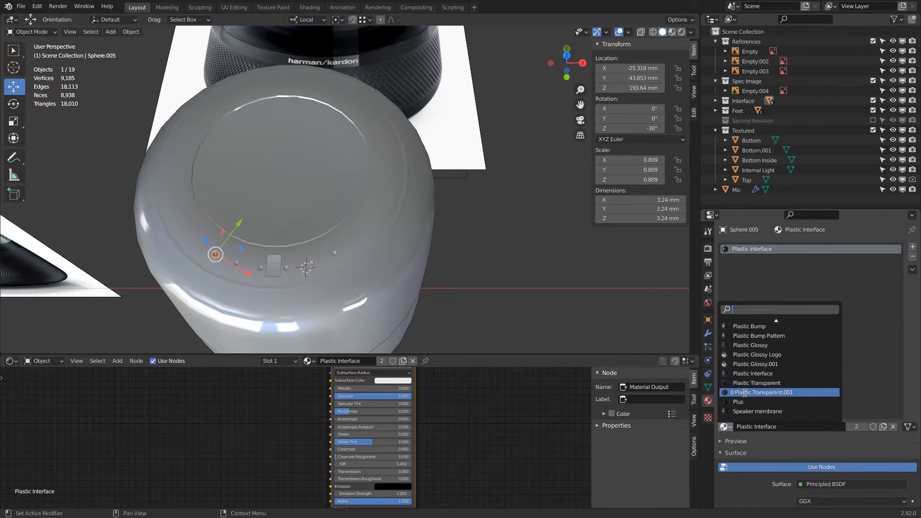
left_click(21, 6)
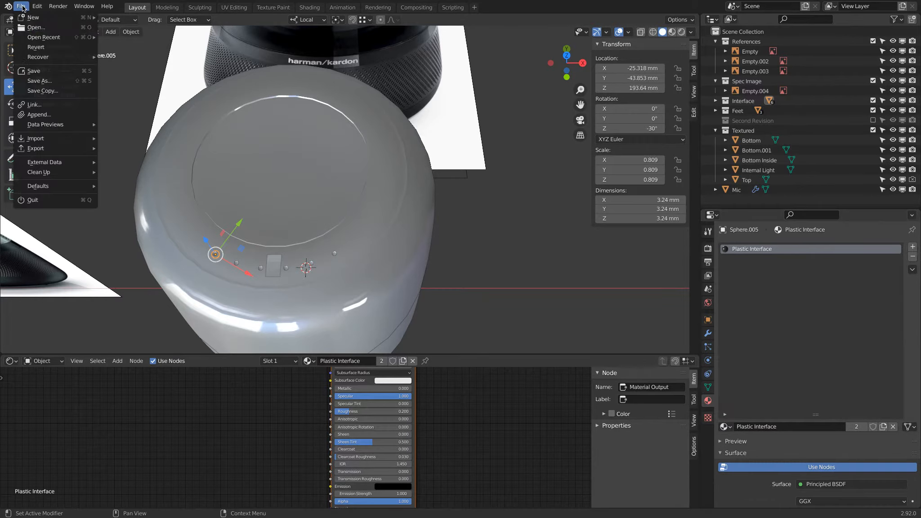
mouse_move(35, 188)
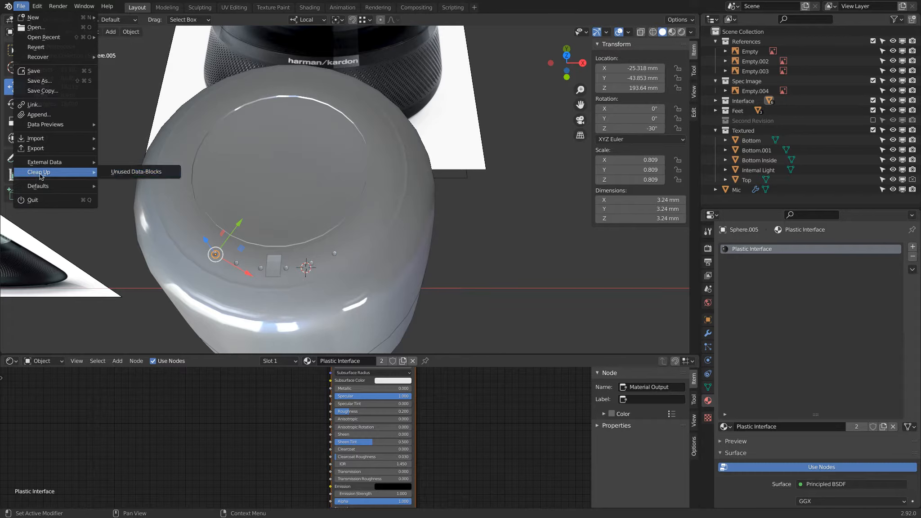
left_click(135, 173)
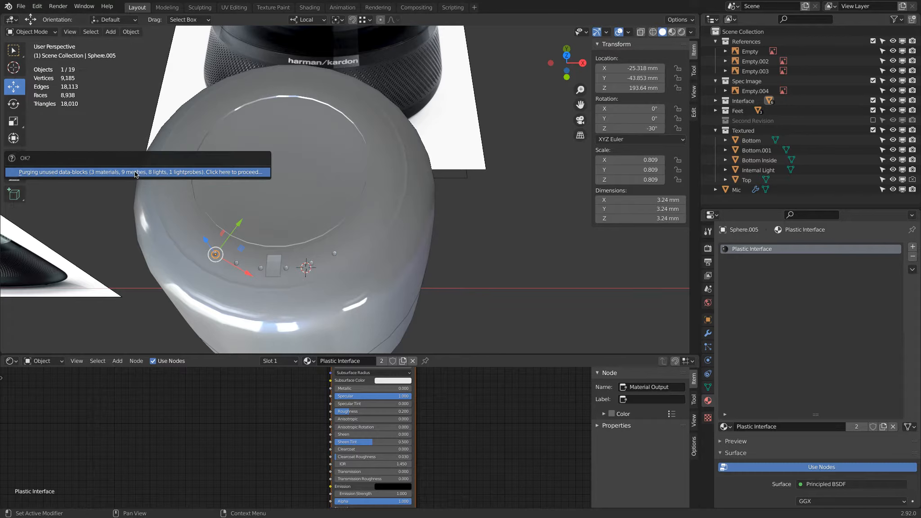
left_click(213, 172)
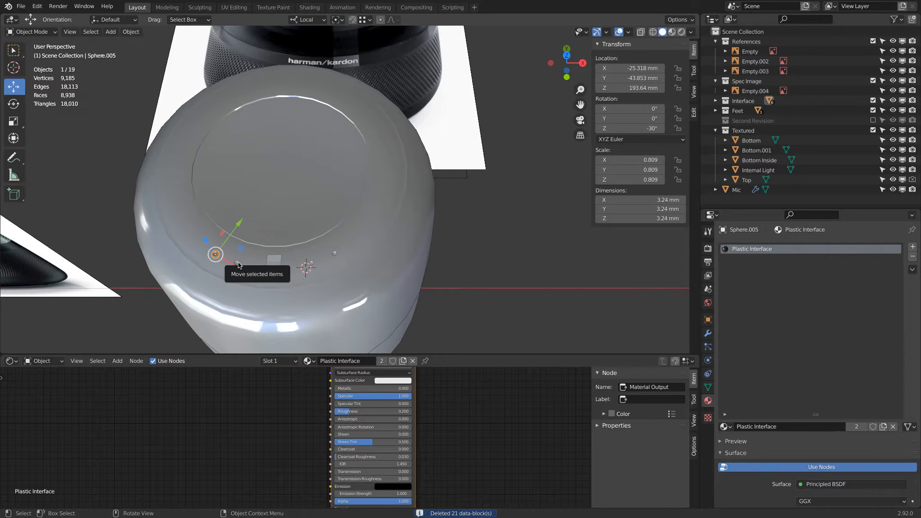
Step: Select all six small spheres on the speaker's top and switch to the top orthographic view
left_click(265, 269)
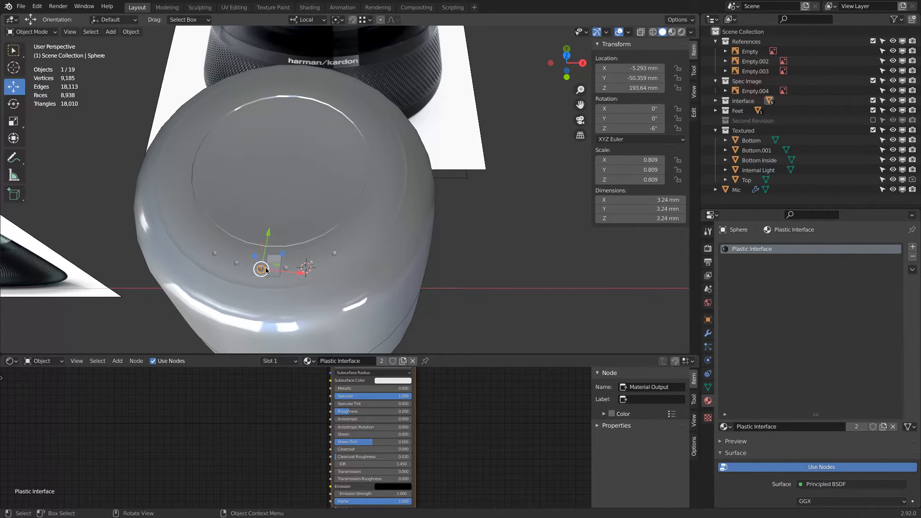
scroll(350, 261, "up", 3)
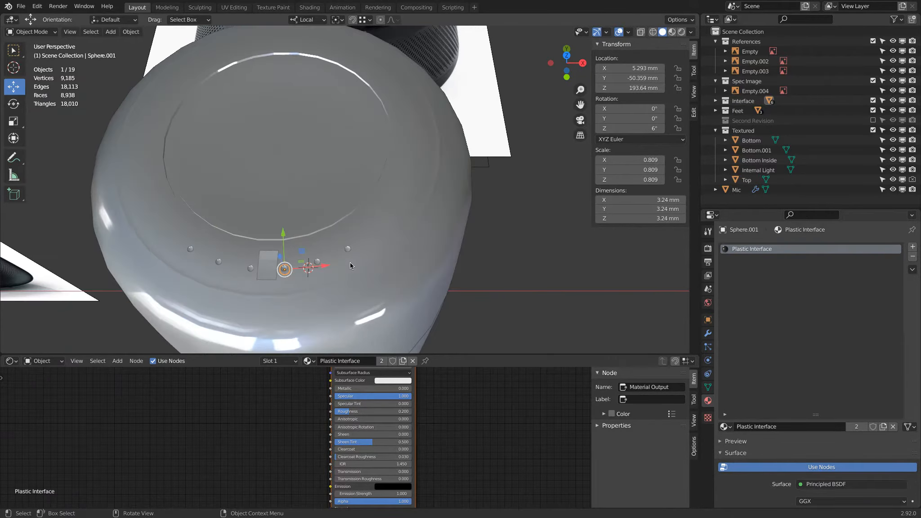
left_click(346, 244)
left_click(305, 261, "shift")
left_click(260, 271, "shift")
left_click(216, 270, "shift")
left_click(172, 262, "shift")
left_click(134, 244, "shift")
middle_click_drag(135, 244, 202, 225)
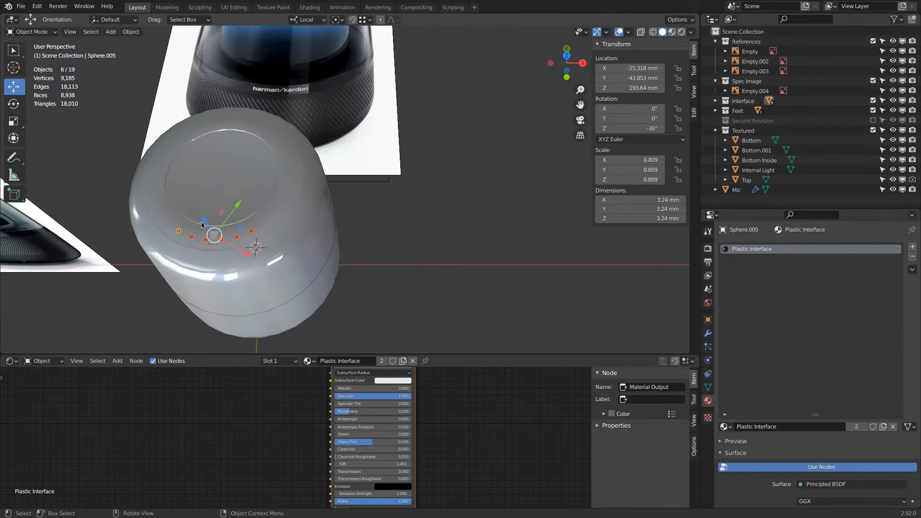
key("KP_7")
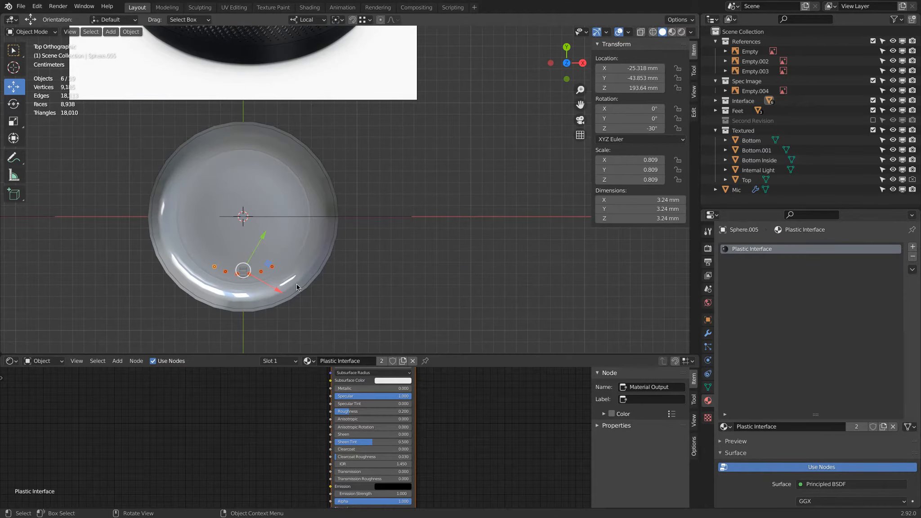
middle_click_drag(329, 151, 329, 239, "shift")
scroll(329, 237, "down", 6)
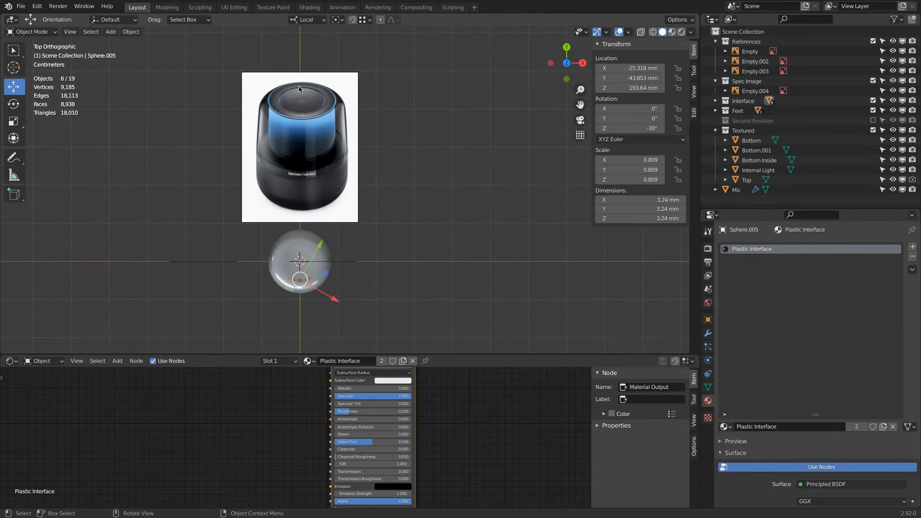
scroll(288, 90, "up", 5)
scroll(307, 90, "down", 5)
middle_click_drag(314, 258, 313, 229, "shift")
scroll(311, 229, "up", 4)
scroll(322, 252, "up", 1)
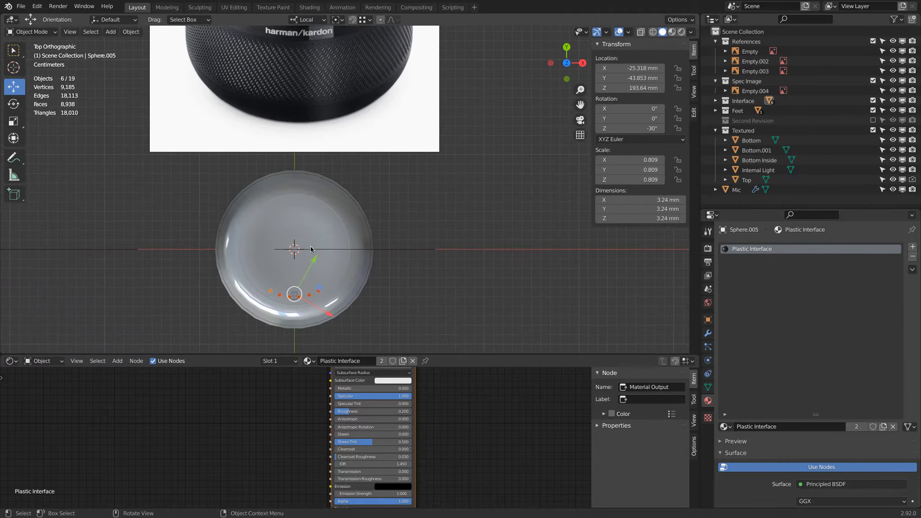
key("r")
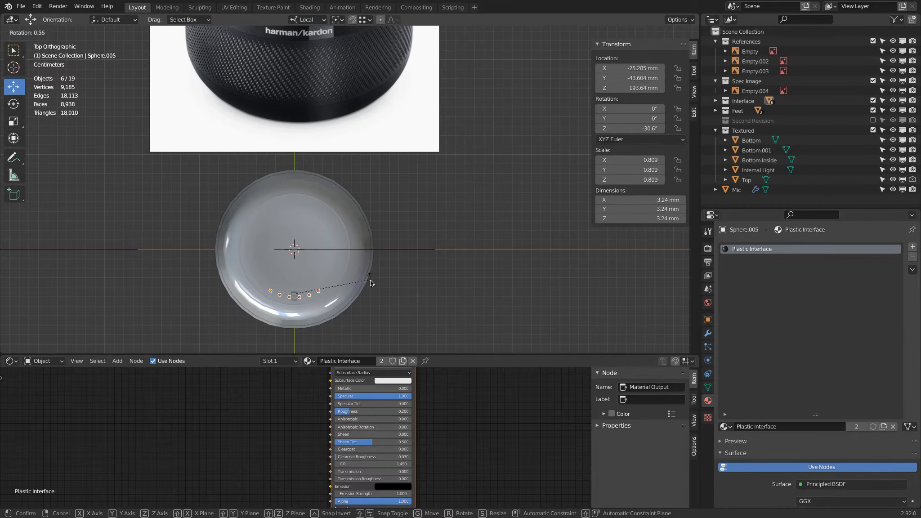
right_click(329, 282)
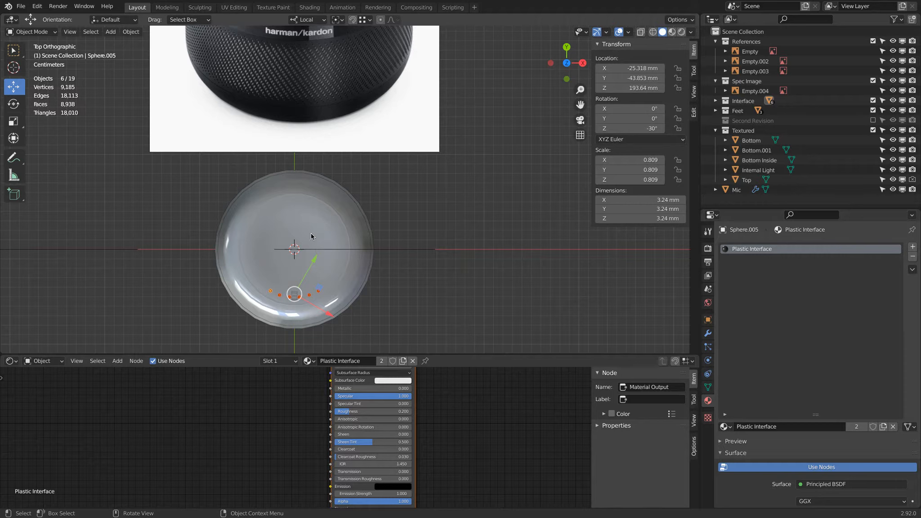
Step: Snap the 3D cursor to the world origin, make it the pivot point and rotate the six spheres 180° around it
key("shift+s")
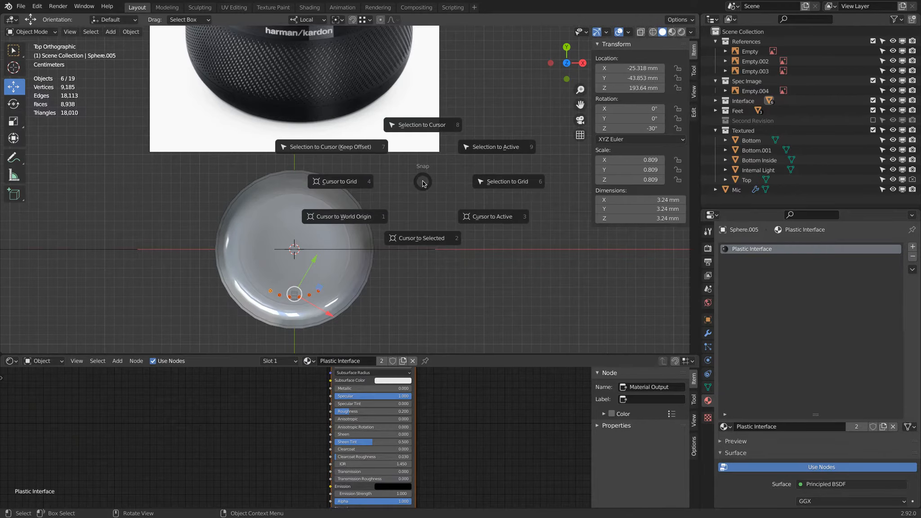
left_click(366, 216)
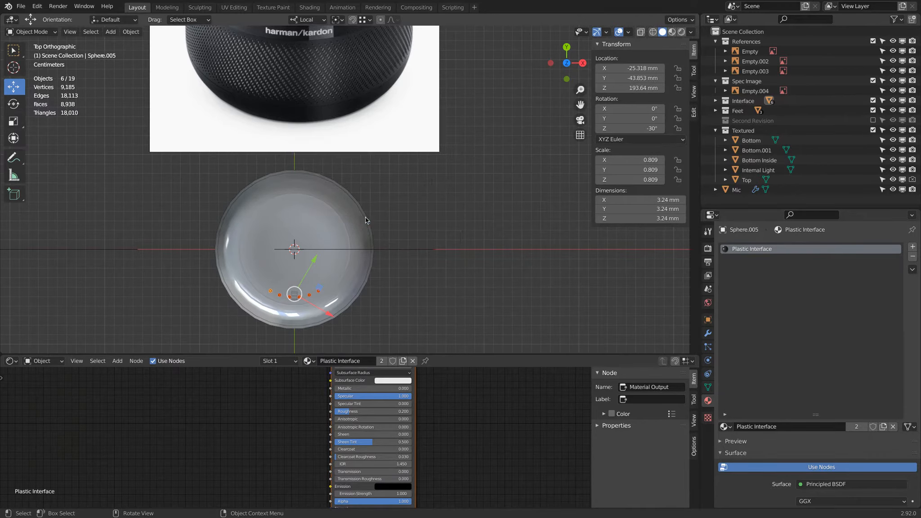
left_click(338, 19)
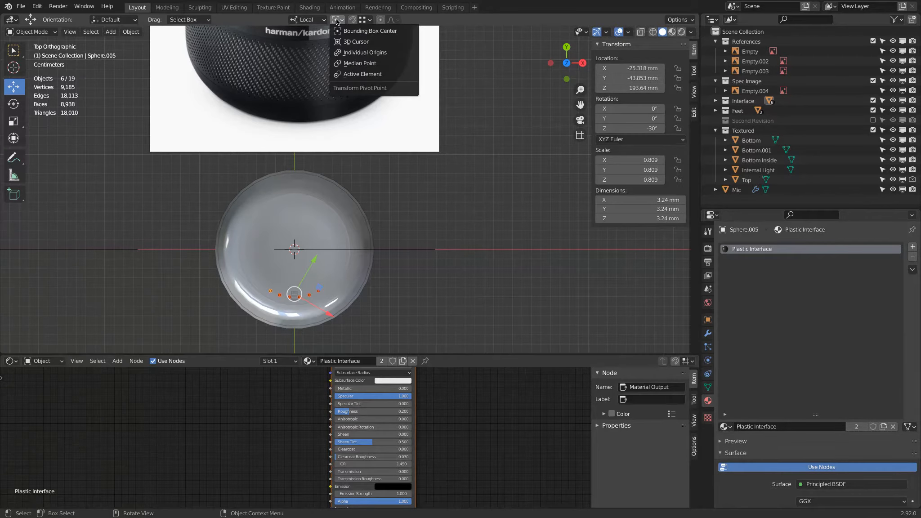
left_click(375, 43)
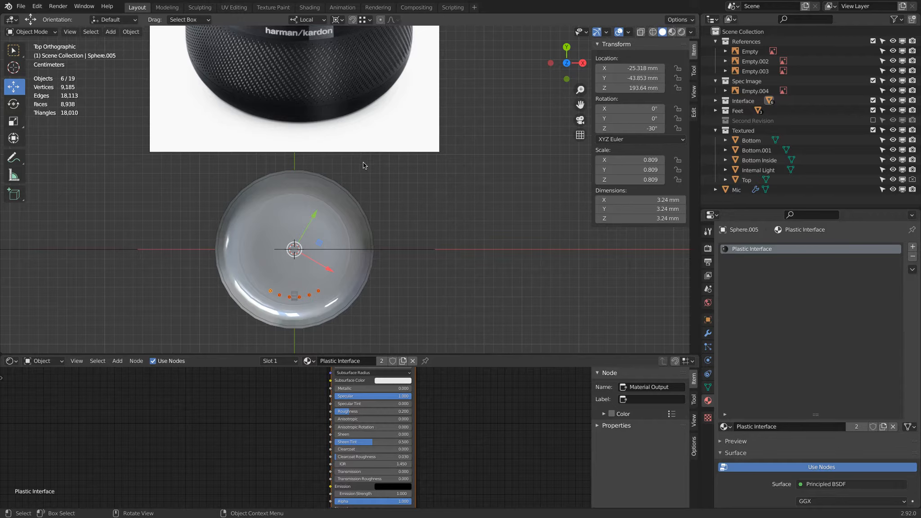
type("r180")
key("Return")
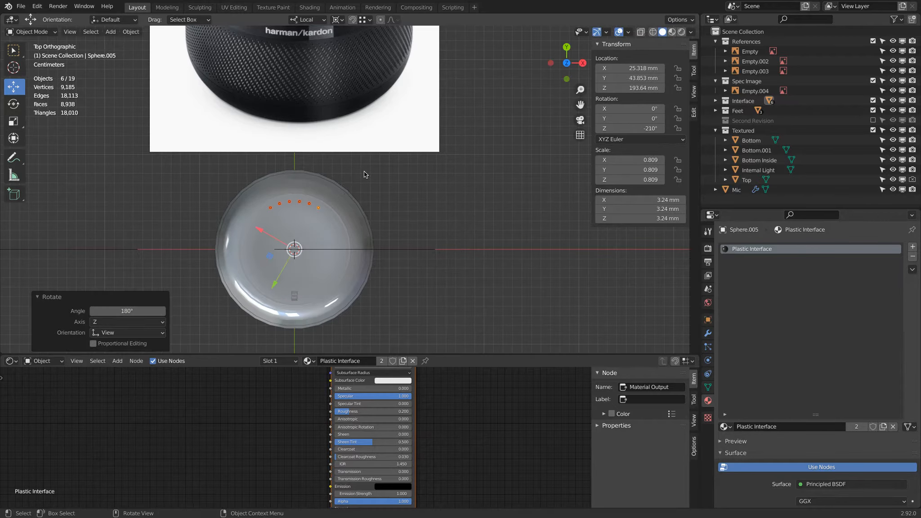
left_click(304, 20)
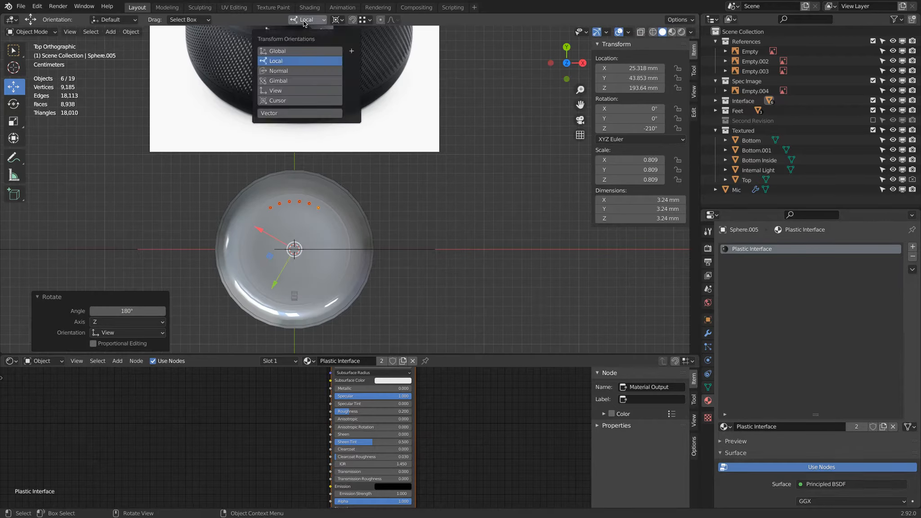
left_click(316, 51)
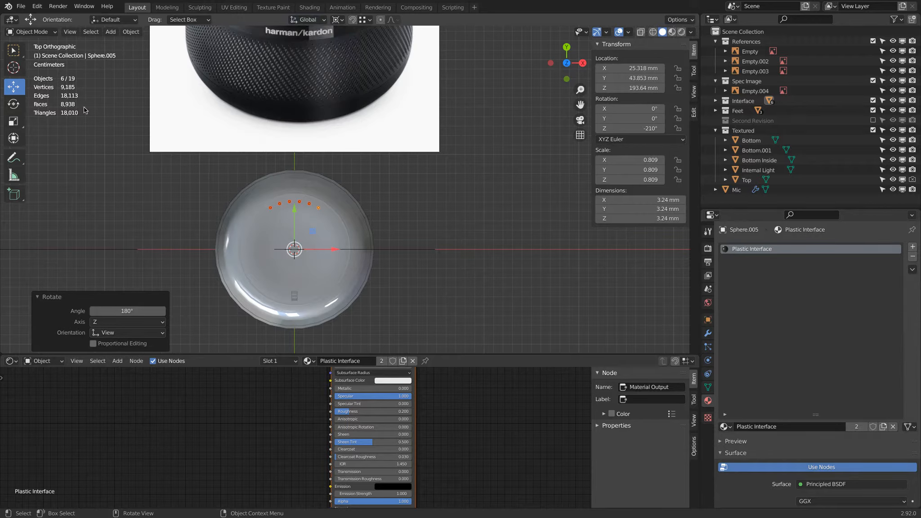
left_click(308, 19)
left_click(306, 61)
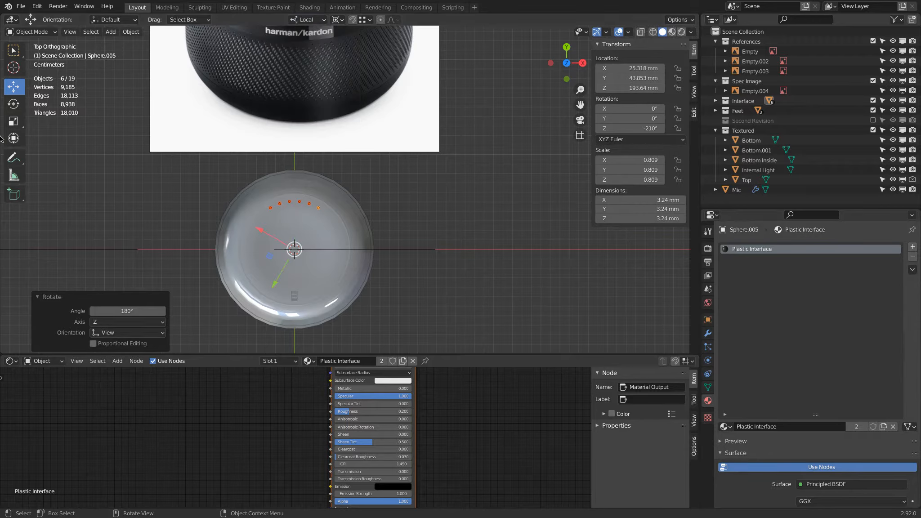
Step: Deselect everything and import the Minus and Plus icon images as planes
key("a")
key("a")
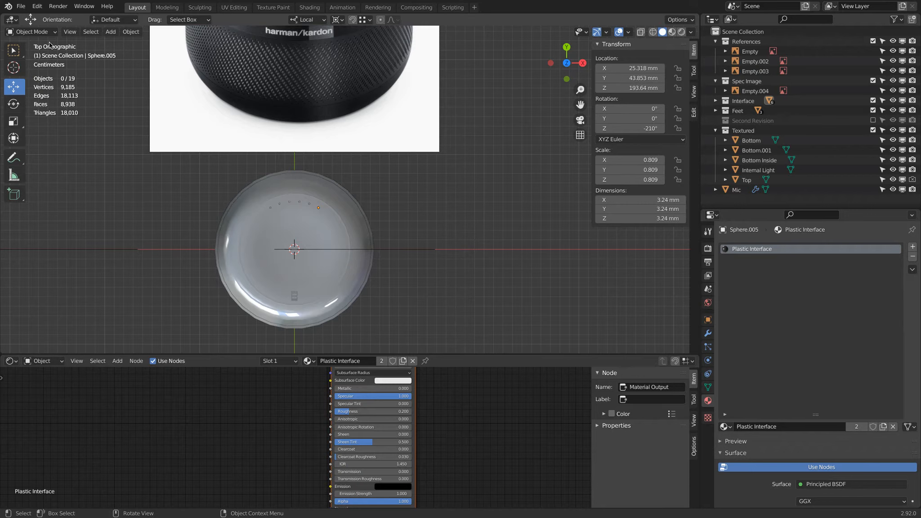
left_click(21, 5)
scroll(322, 189, "down", 3)
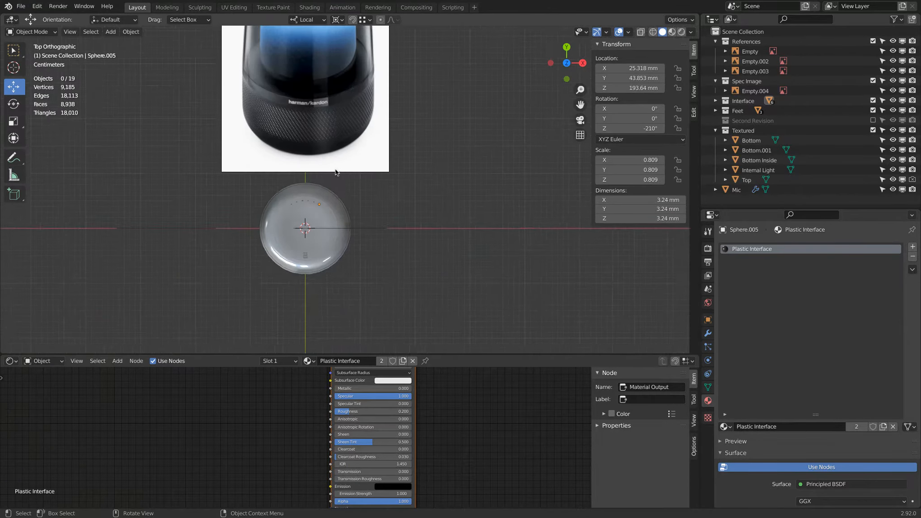
middle_click_drag(322, 191, 308, 314, "shift")
left_click(20, 6)
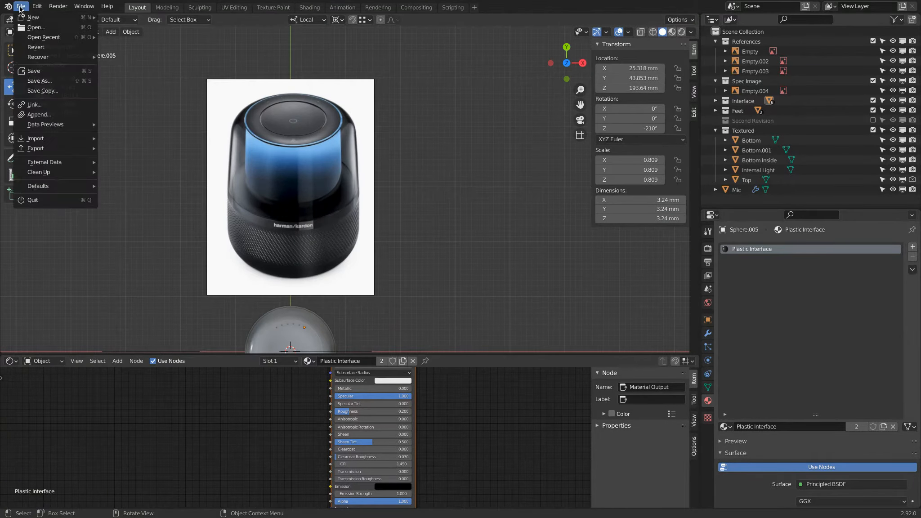
mouse_move(44, 165)
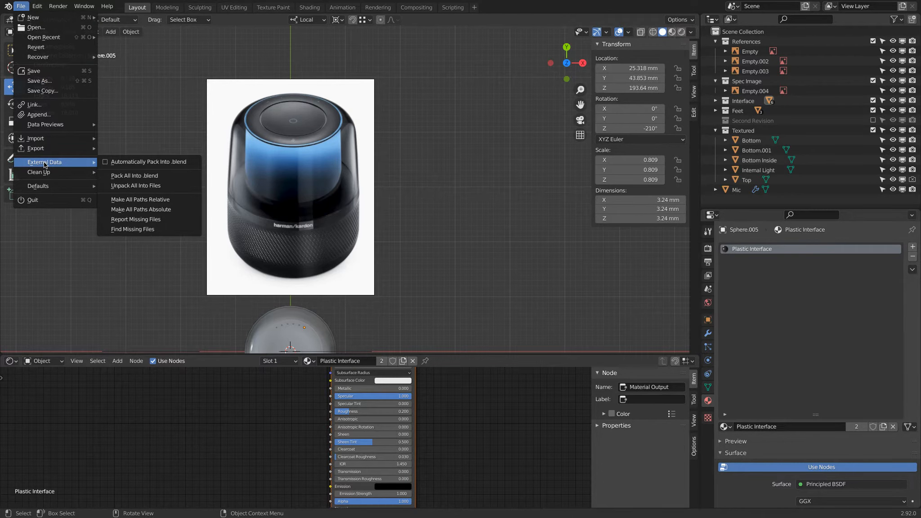
mouse_move(45, 138)
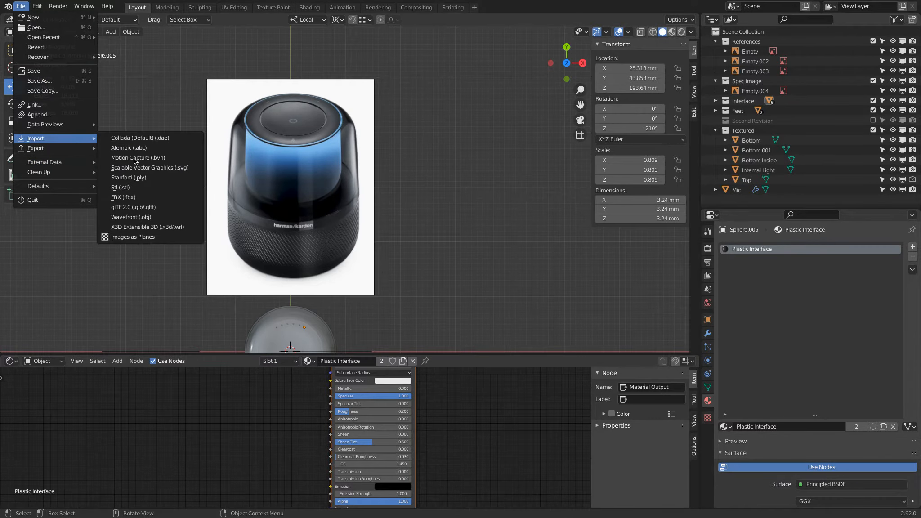
left_click(150, 239)
double_click(441, 187)
left_click_drag(376, 265, 442, 265)
left_click(674, 401)
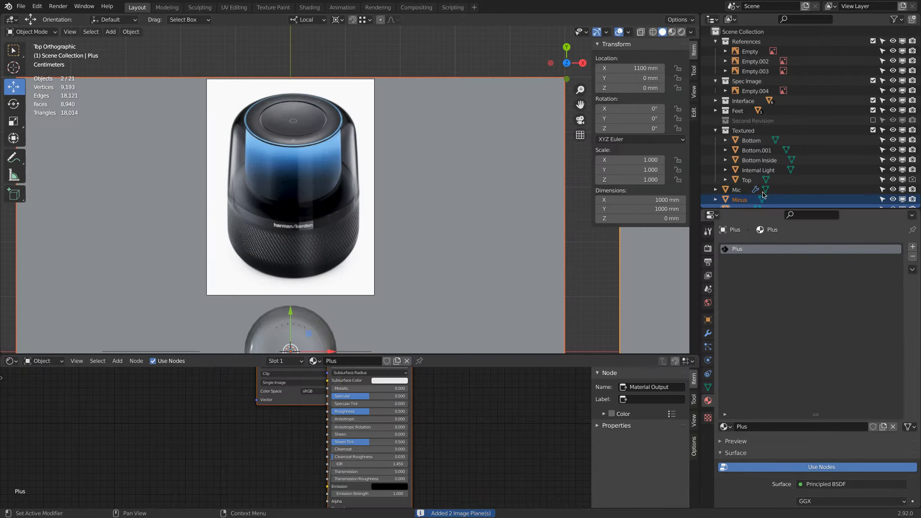
Step: Set the Plus image plane's X location to 0 mm so it lies on the Minus plane
scroll(746, 193, "down", 1)
scroll(396, 222, "down", 7)
middle_click_drag(432, 246, 445, 179)
left_click(491, 204)
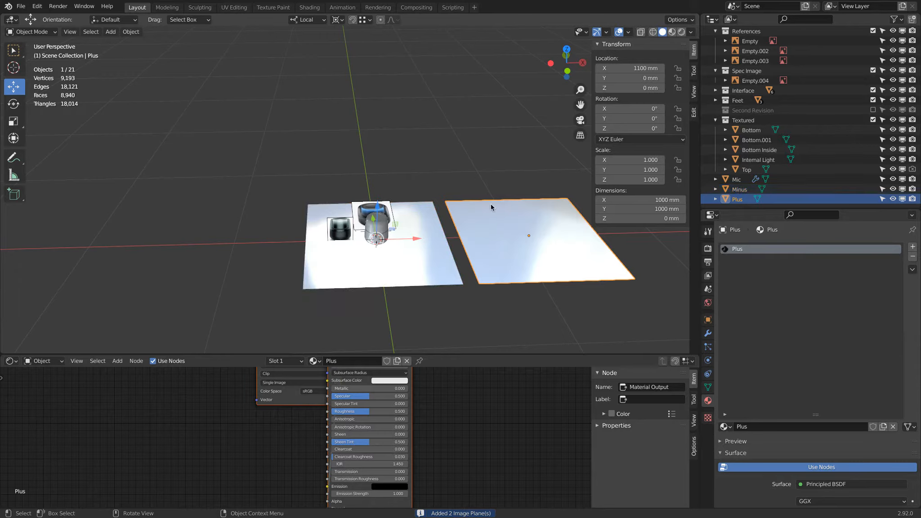
left_click(630, 68)
type("0")
key("Return")
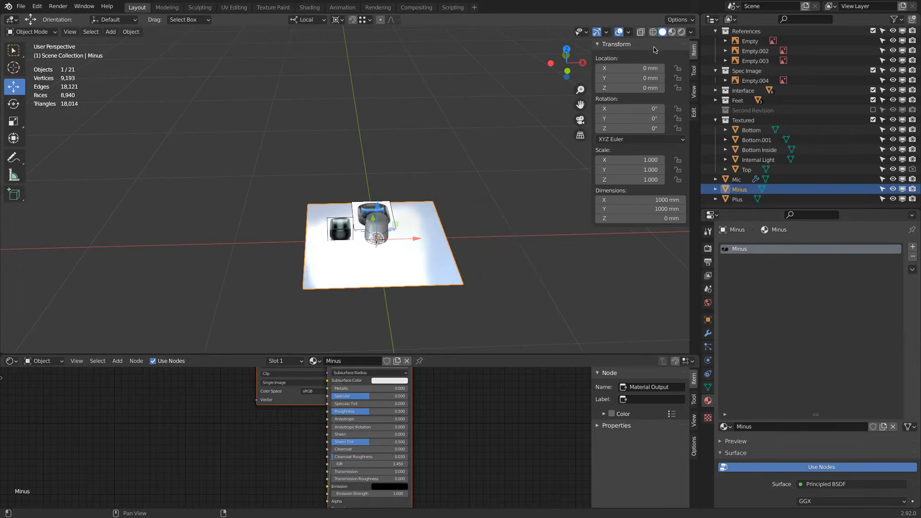
Step: Select the Minus and Plus planes, scale them down to about 75 mm and raise them along Z to about 227 mm
left_click(744, 189)
left_click(743, 201, "shift")
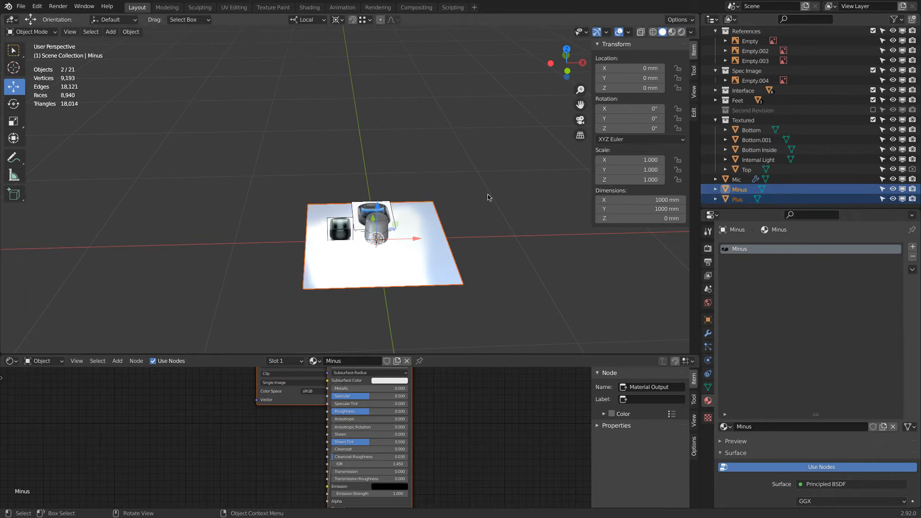
key("s")
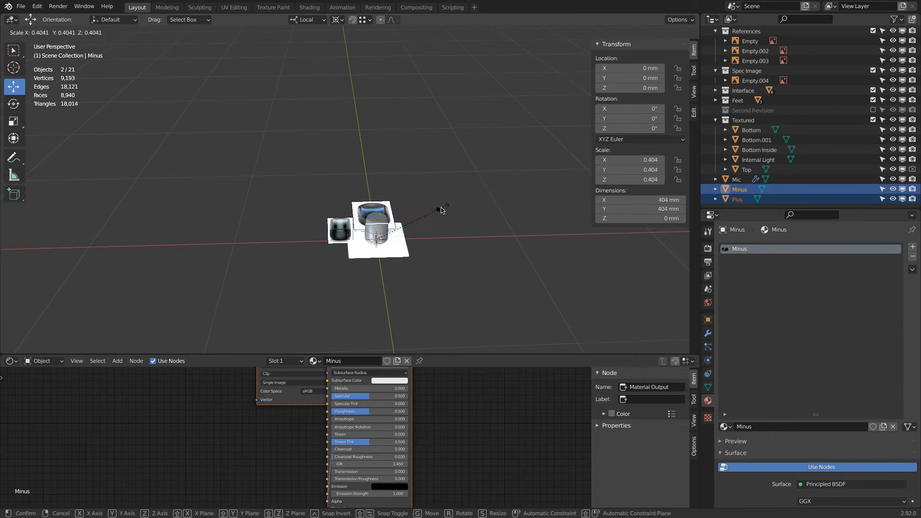
left_click(388, 237)
key("g")
key("z")
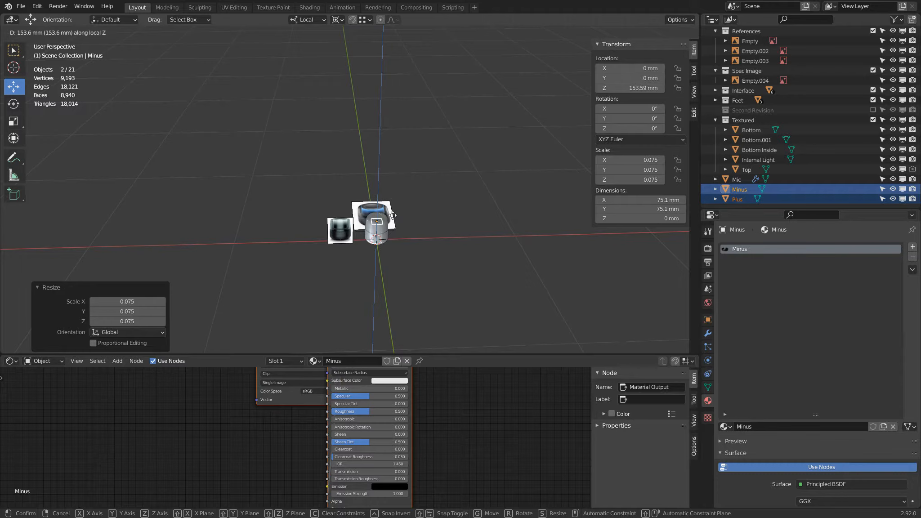
left_click(389, 216)
scroll(388, 217, "up", 10)
scroll(449, 161, "up", 2)
scroll(449, 161, "down", 4)
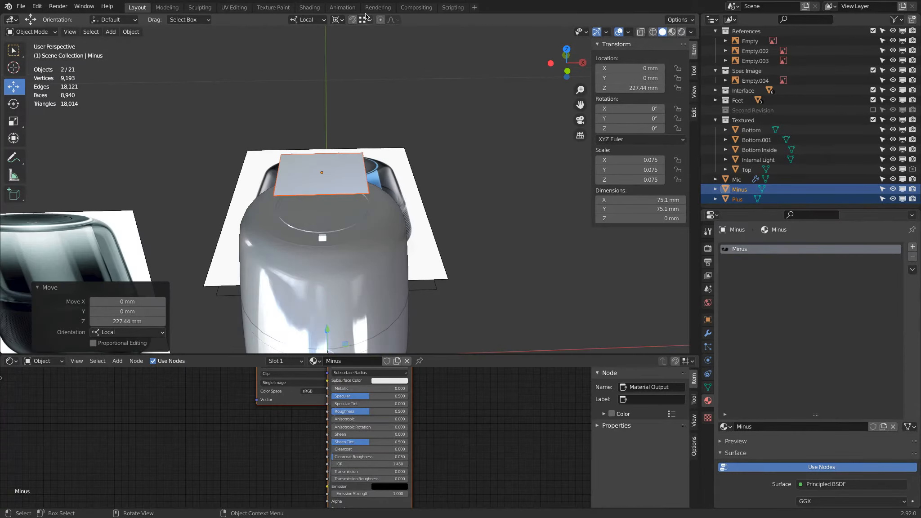
Step: Change the transform pivot so it is no longer the 3D cursor, and scale both icon planes down to about 18 mm
left_click(339, 20)
left_click(349, 42)
key("s")
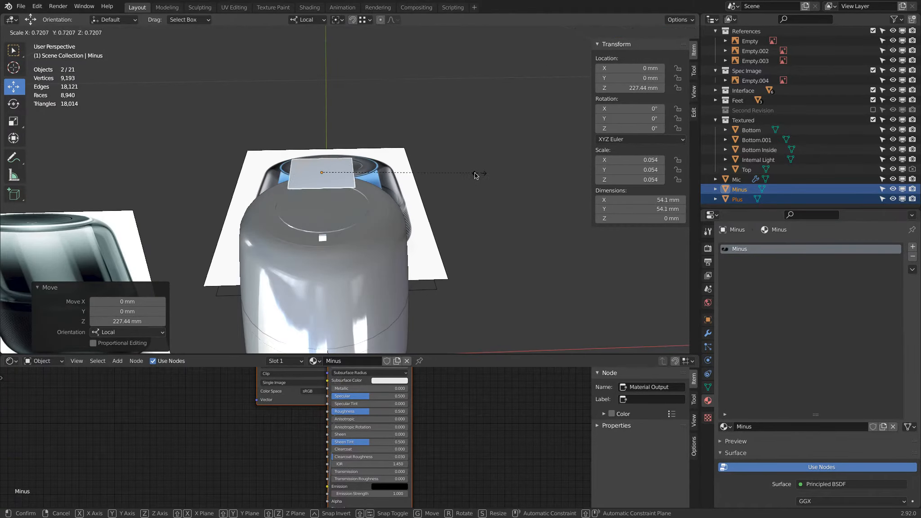
left_click(376, 180)
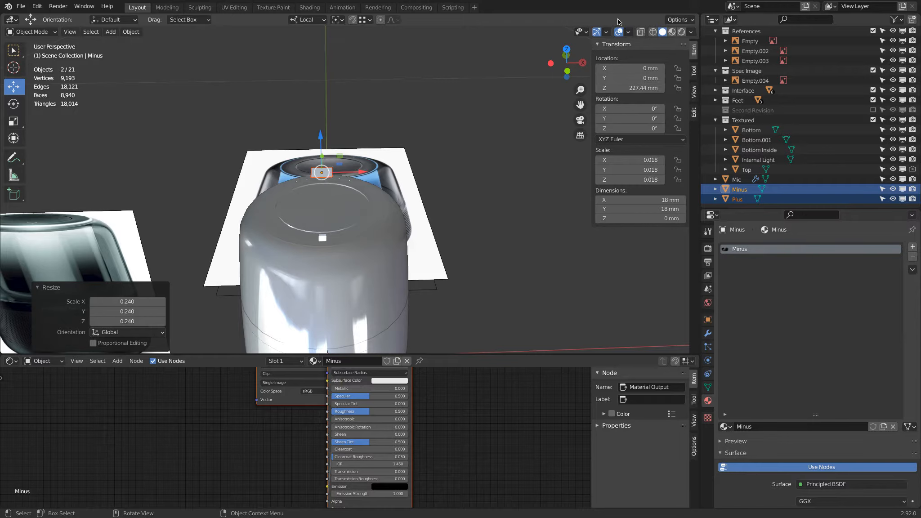
Step: Show the model in material preview from the top and move both icon planes along Y to about -49.9 mm, over the microphone icon
left_click(672, 31)
left_click(566, 50)
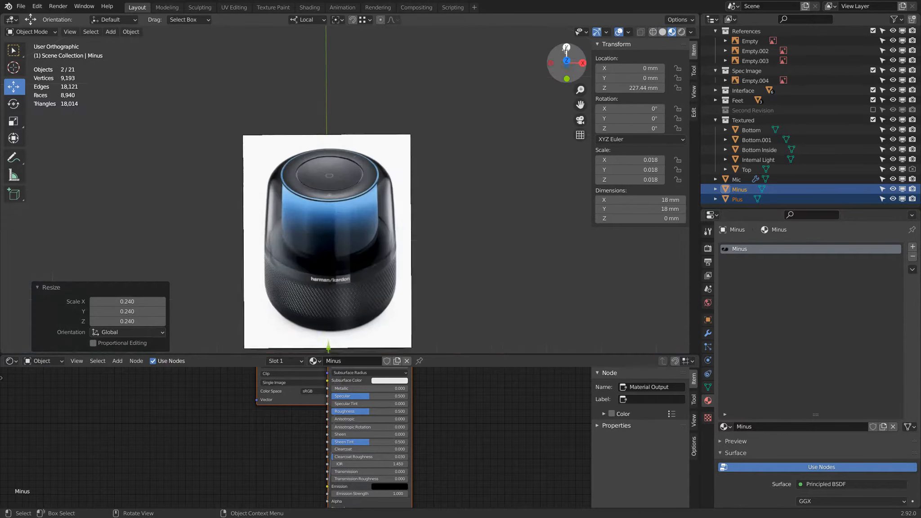
key("KP_Decimal")
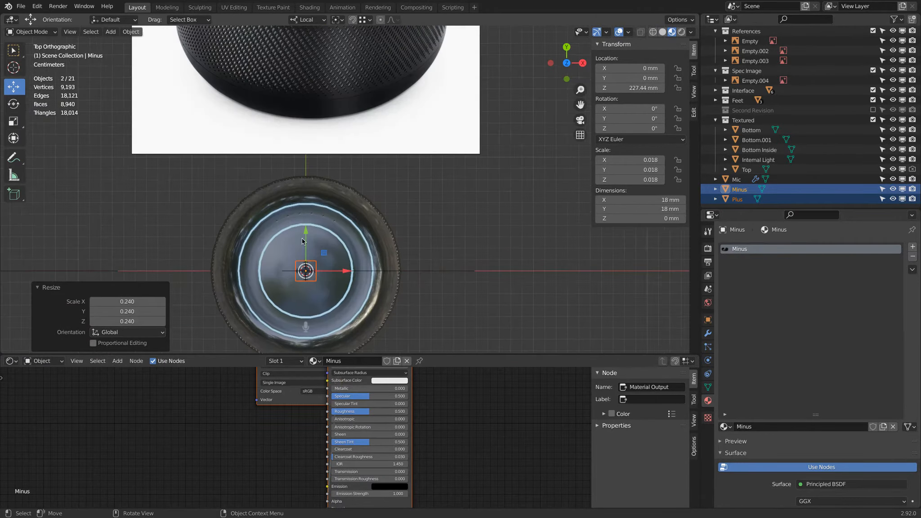
left_click_drag(370, 135, 373, 236)
scroll(405, 246, "up", 4)
Step: Scale both icon planes down to about 10 mm to match the microphone icon, nudging them to about -49.4 mm in Y
key("s")
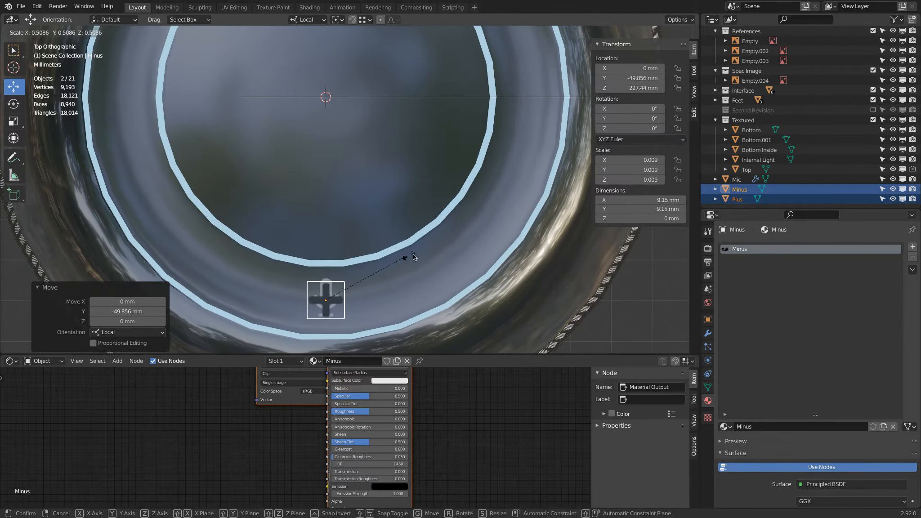
left_click(428, 257)
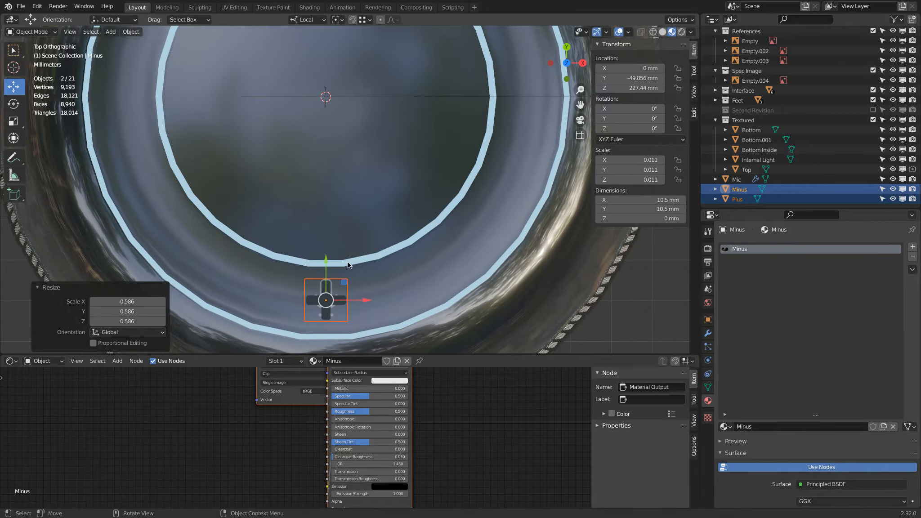
left_click_drag(325, 260, 325, 258)
key("s")
left_click(385, 252)
key("s")
left_click(350, 259)
scroll(351, 251, "down", 6)
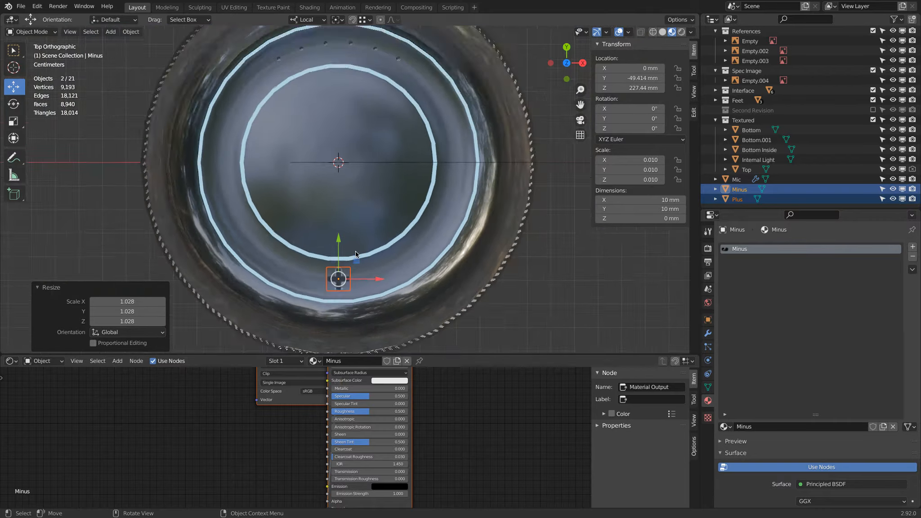
Step: Move both icon planes along Y to about 50.2 mm, in line with the arc of small spheres
left_click_drag(347, 243, 367, 107)
scroll(362, 200, "up", 8)
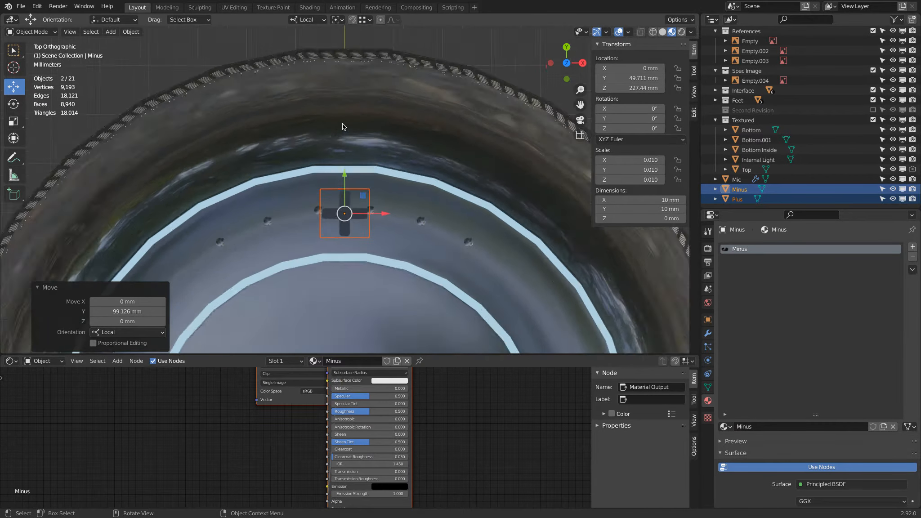
left_click_drag(346, 194, 346, 191)
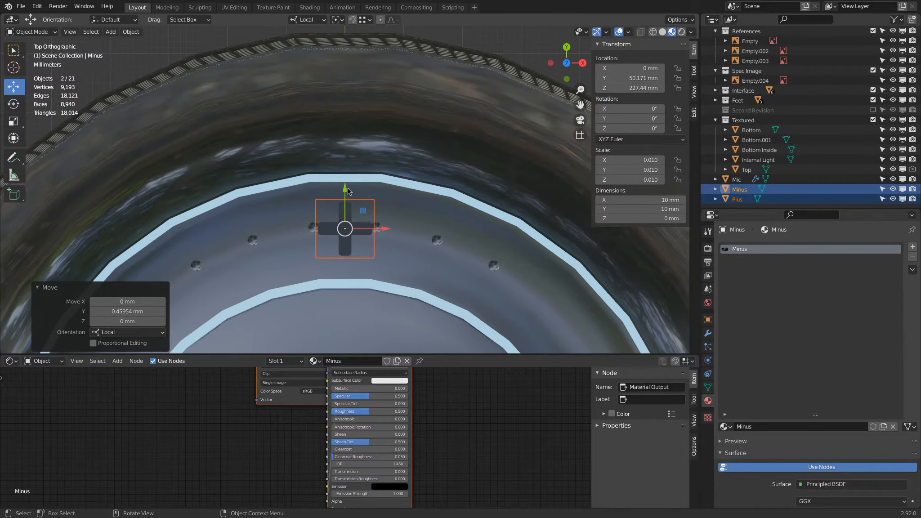
left_click_drag(346, 190, 345, 187)
scroll(345, 187, "down", 6)
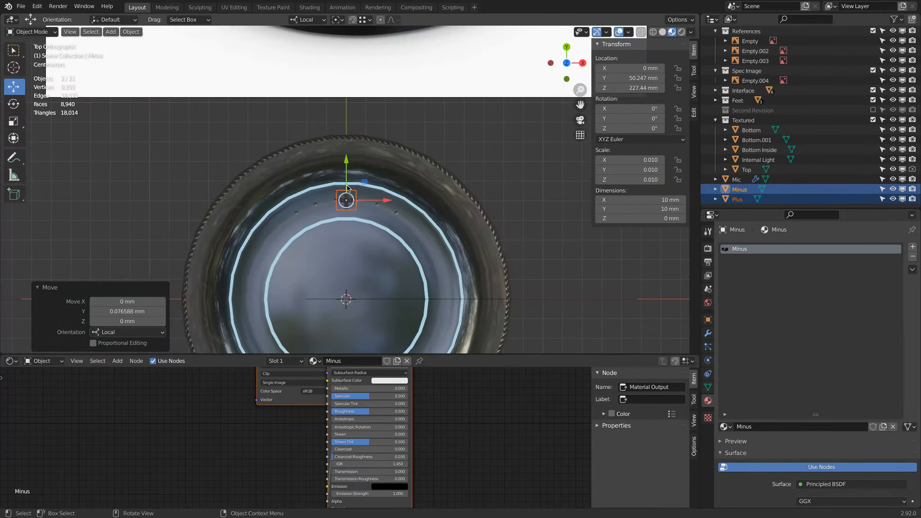
scroll(398, 193, "up", 5)
Step: Select only the Plus plane, make the 3D cursor the pivot point and rotate the plane 42° clockwise around it
left_click(737, 199)
scroll(355, 243, "down", 4)
middle_click_drag(365, 232, 386, 169, "shift")
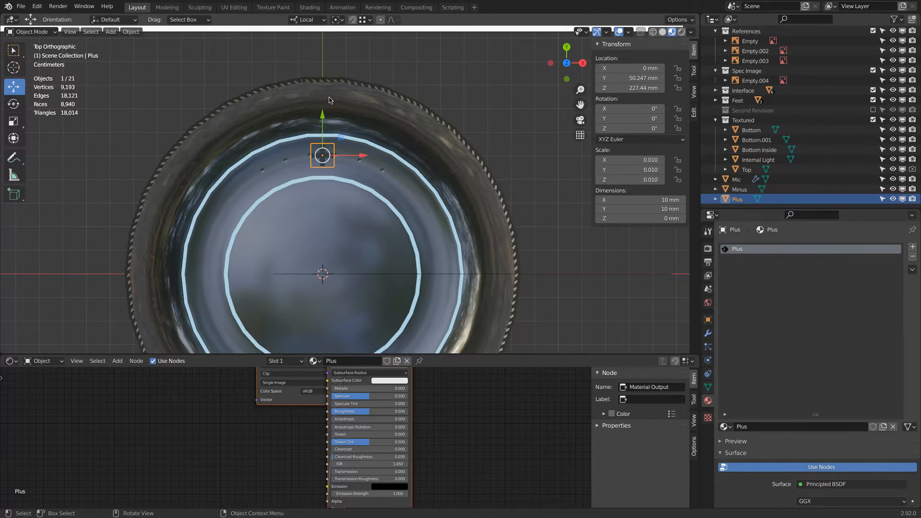
left_click(339, 20)
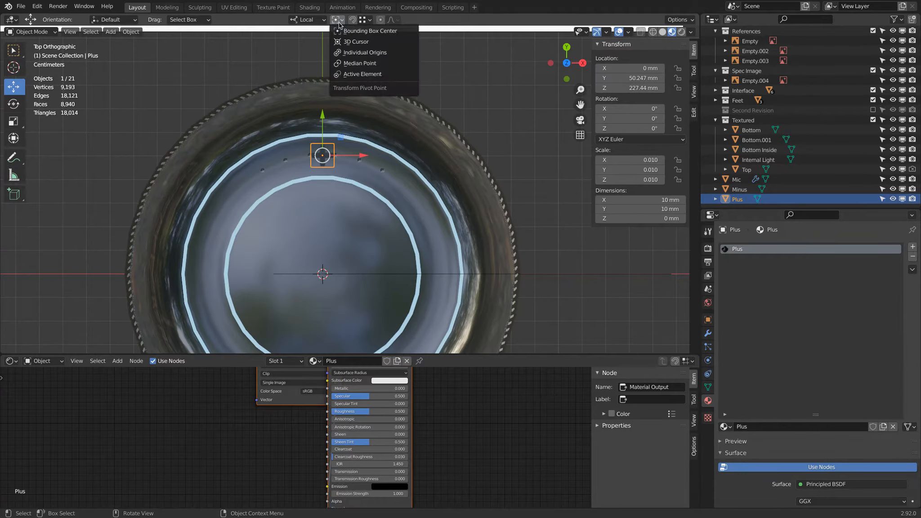
left_click(357, 43)
key("r")
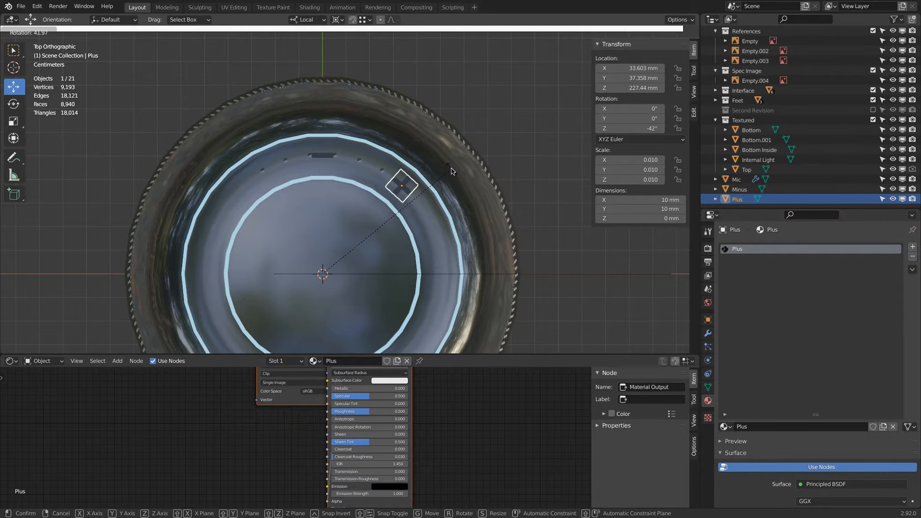
type("-42")
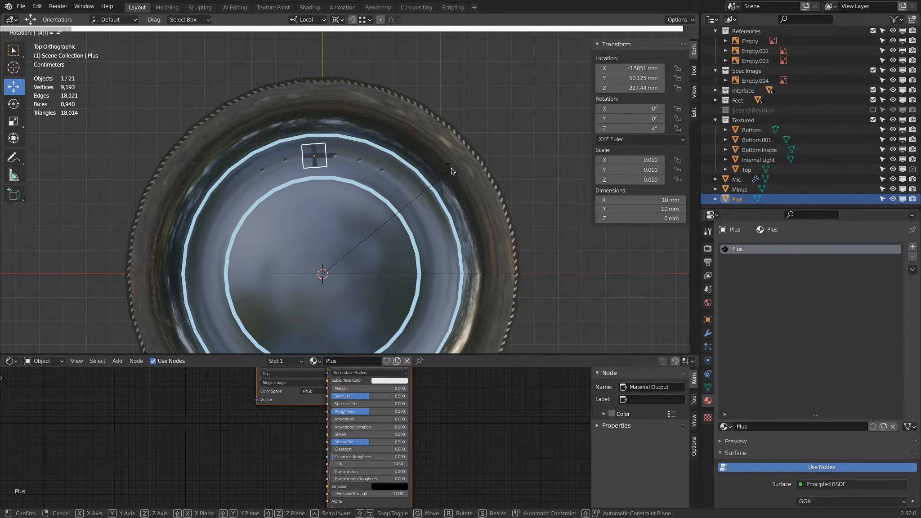
key("minus")
key("Return")
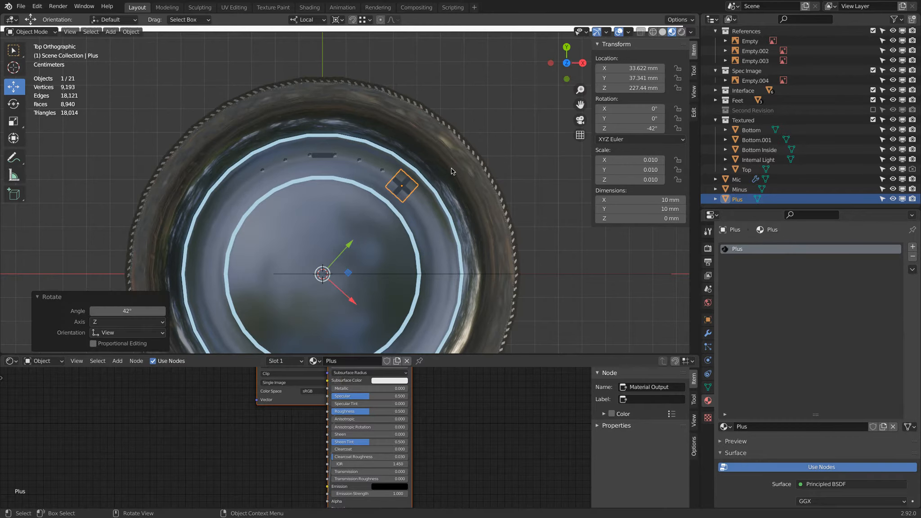
Step: Rotate the Minus plane 42° counterclockwise around the 3D cursor to the opposite end of the sphere arc
left_click(326, 157)
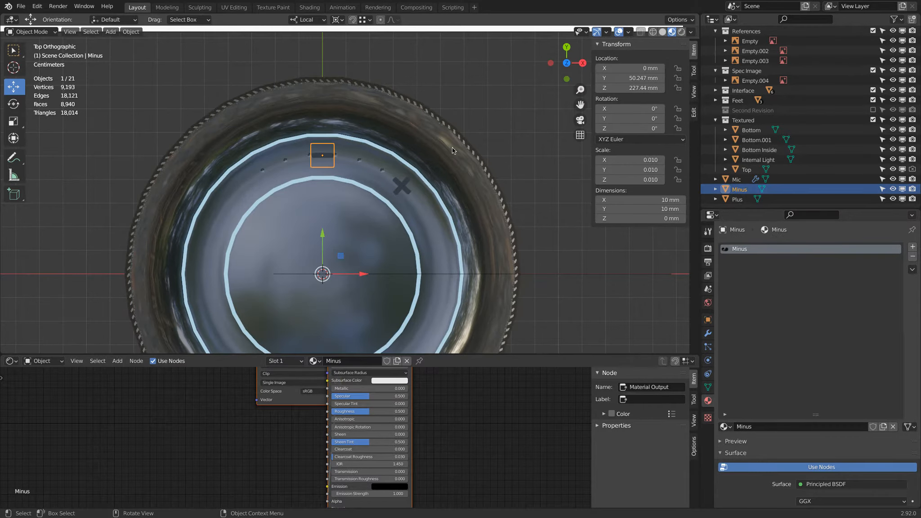
type("r42")
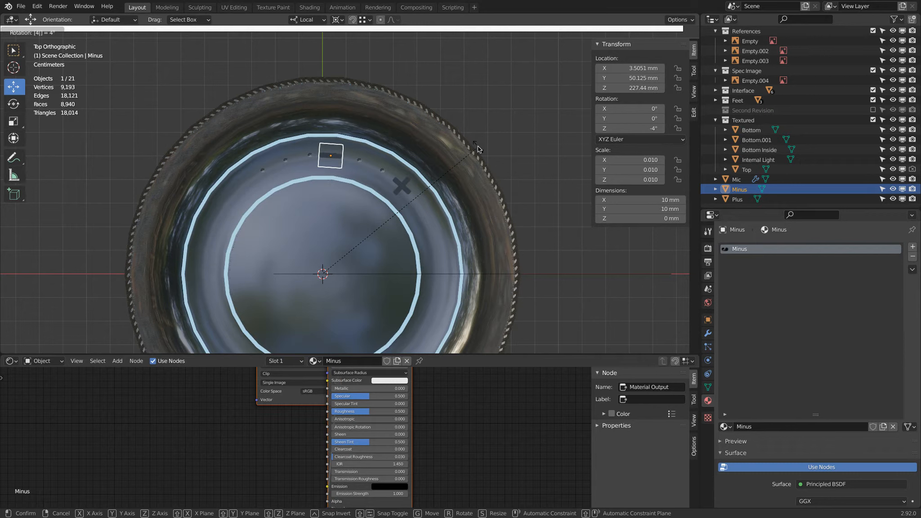
key("minus")
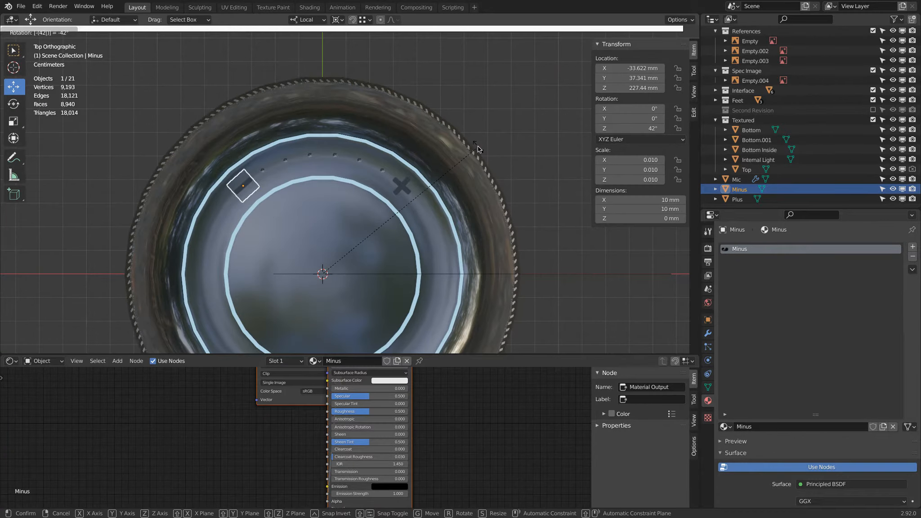
key("Return")
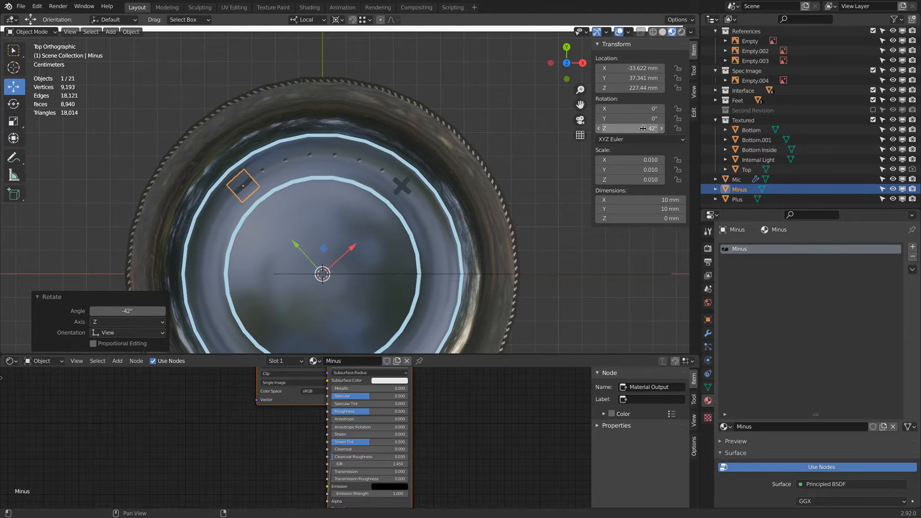
Step: Select only the Plus and Minus planes and apply their scale
key("a")
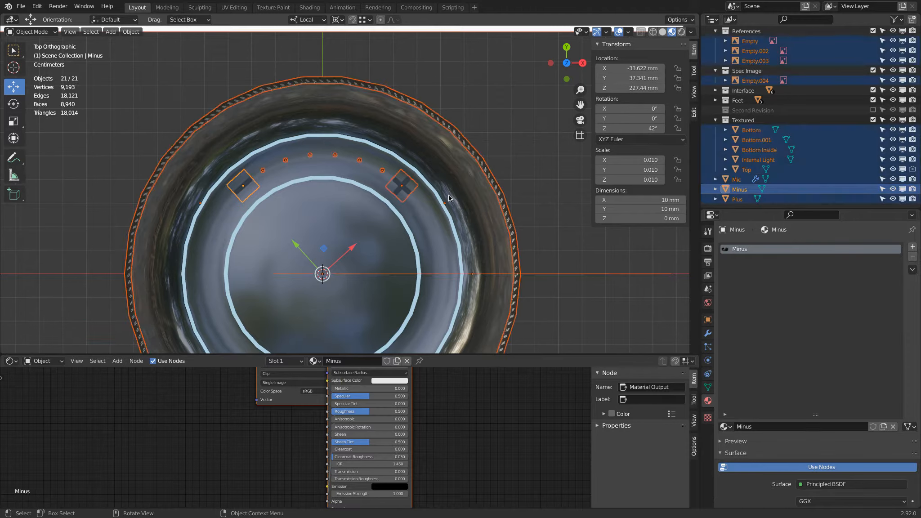
key("alt+a")
left_click(397, 185)
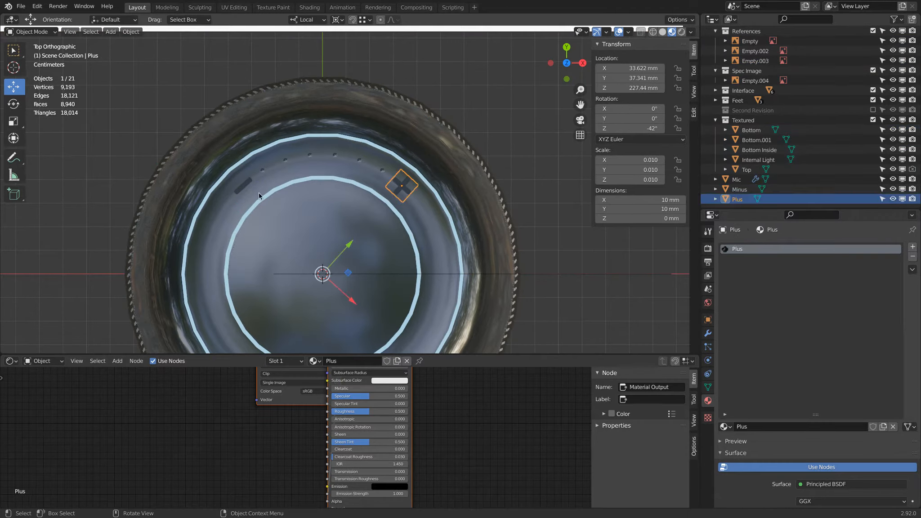
left_click(244, 187, "shift")
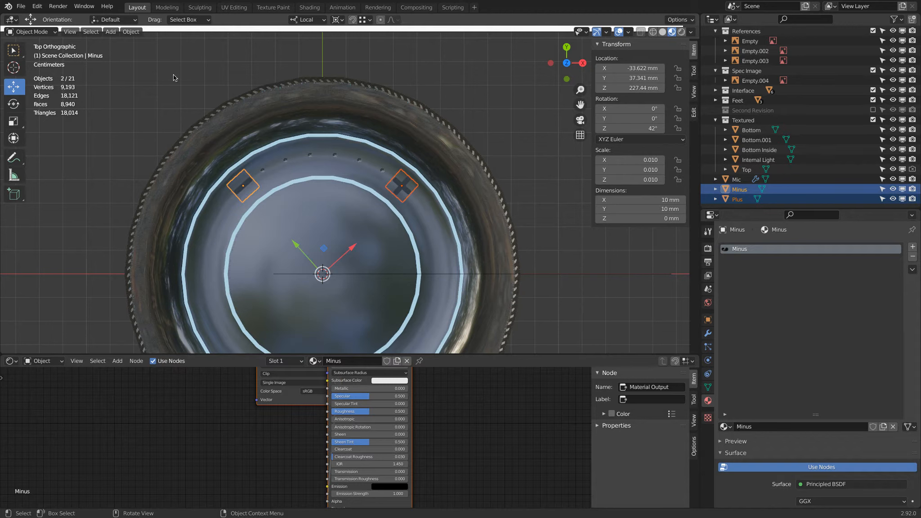
left_click(130, 32)
mouse_move(167, 82)
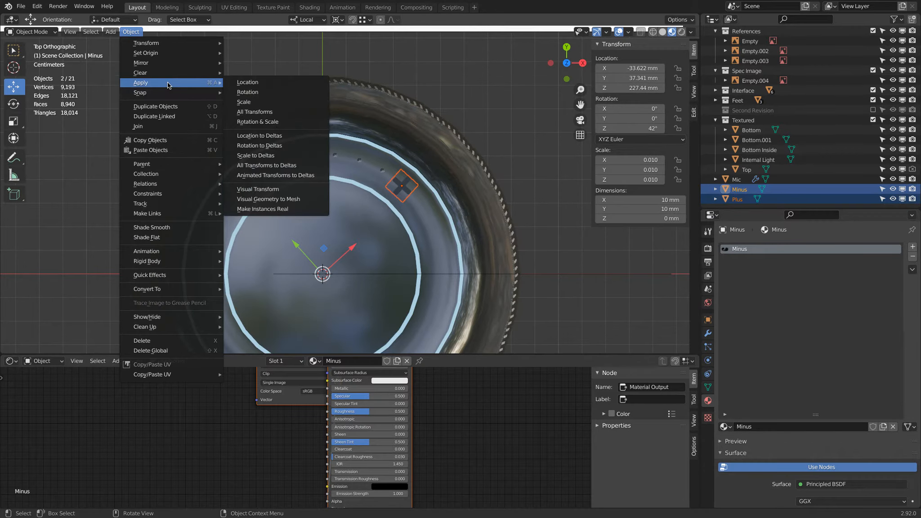
left_click(282, 103)
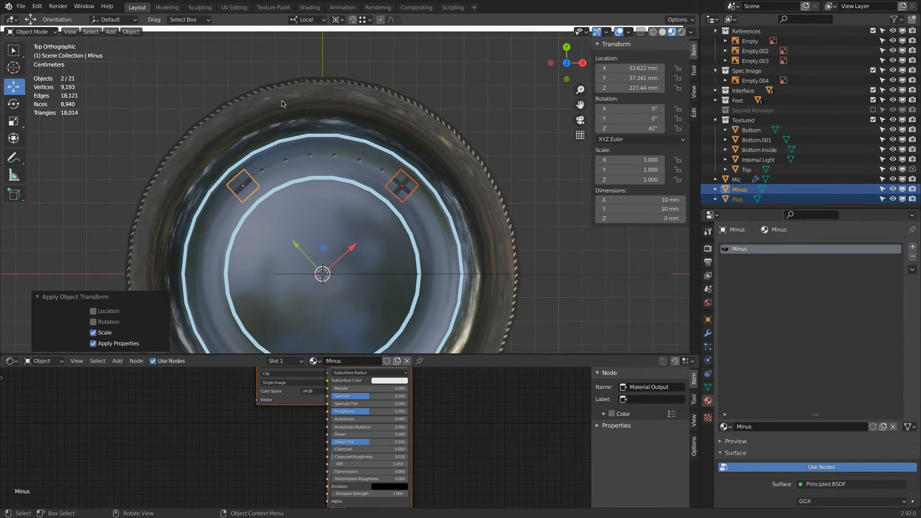
scroll(282, 103, "down", 3)
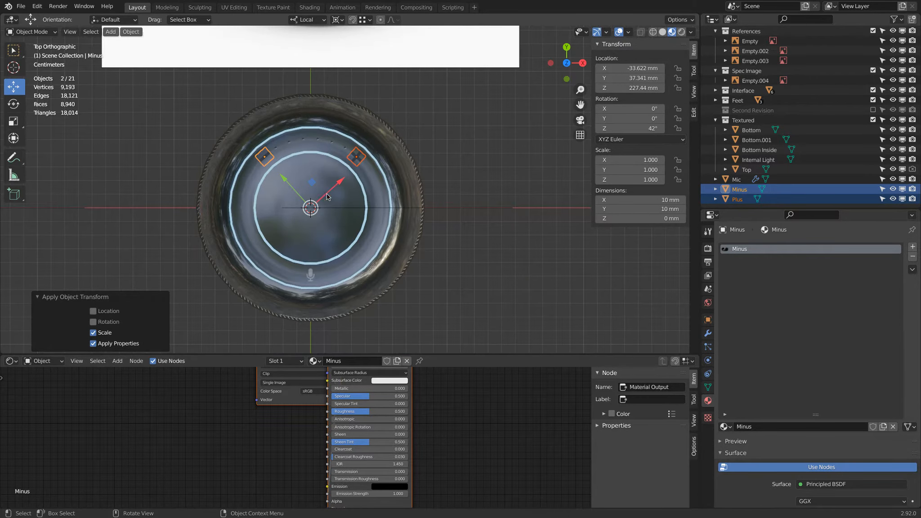
left_click(308, 276)
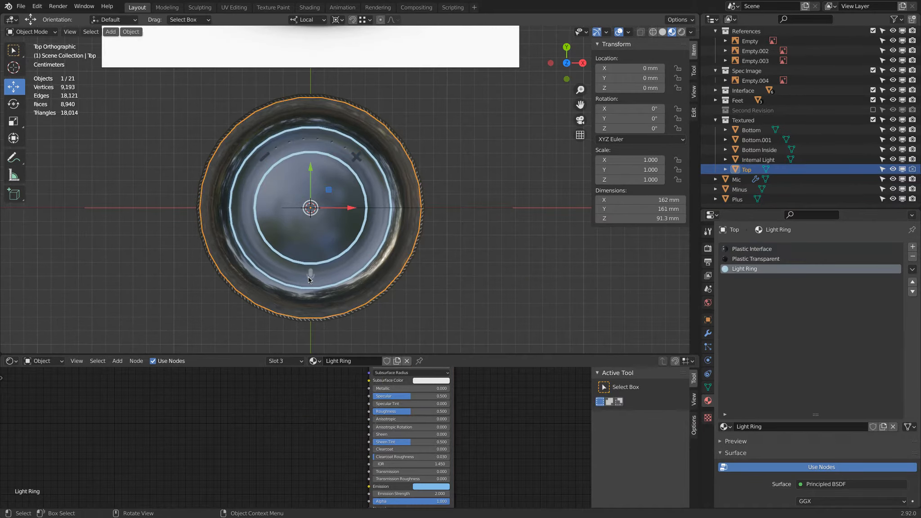
left_click(309, 275)
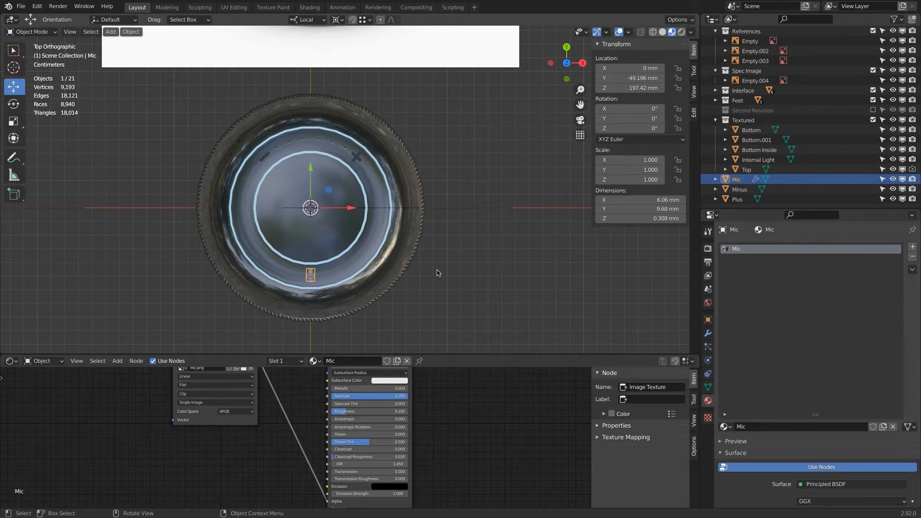
left_click(356, 156, "shift")
Step: Select the Minus and Plus planes and lower them along Z to about 196.6 mm, close to the speaker's top surface
middle_click_drag(486, 178, 427, 107)
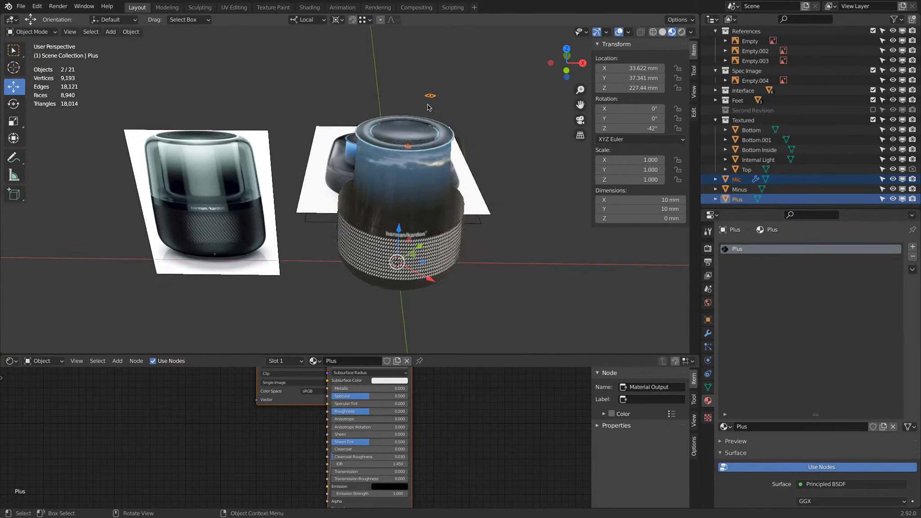
scroll(427, 107, "up", 3)
left_click(324, 88)
left_click(434, 90, "shift")
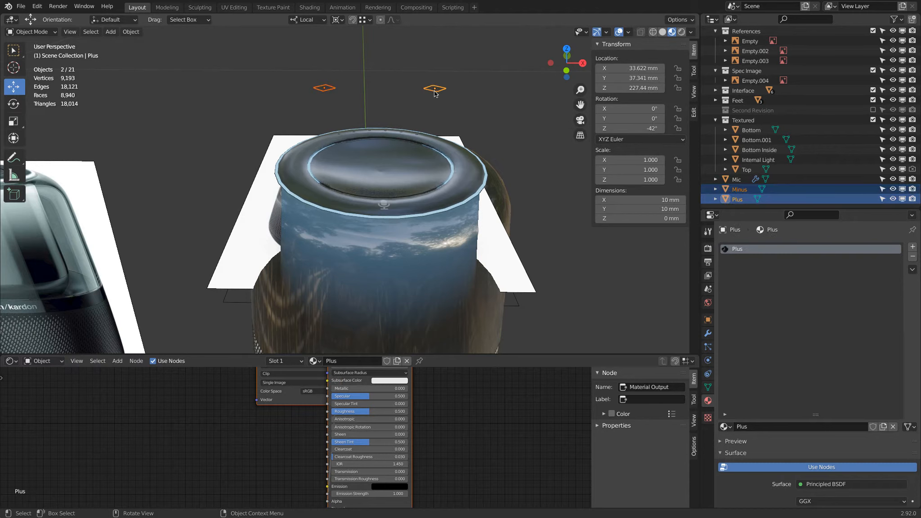
key("KP_1")
key("g")
key("z")
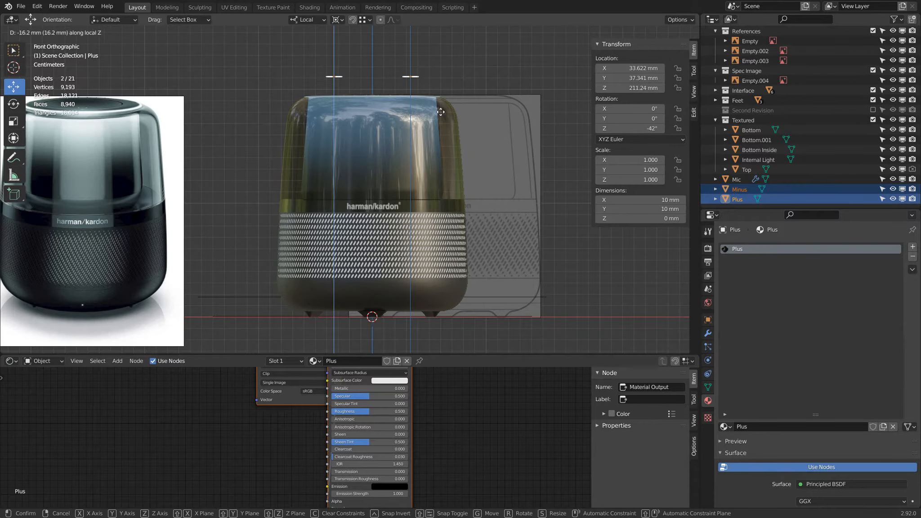
left_click(443, 125)
middle_click_drag(415, 41, 422, 130)
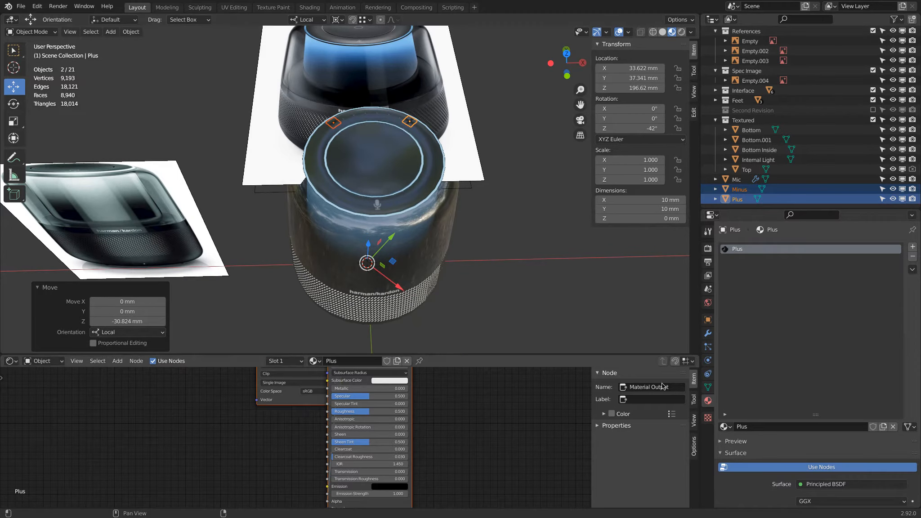
Step: Add a Simple Subdivision Surface modifier to the Plus plane with two viewport levels and Optimal Display off, checking it in wireframe
left_click(708, 333)
left_click(783, 248)
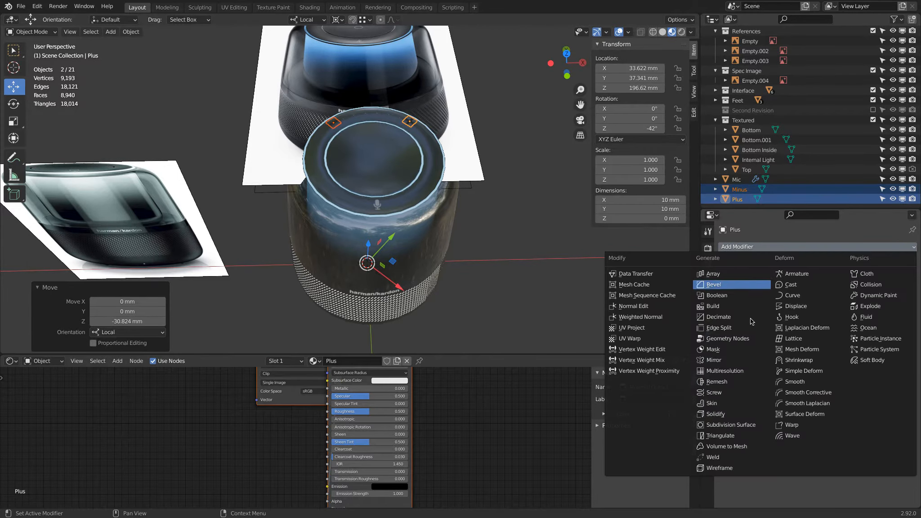
left_click(752, 427)
scroll(425, 128, "up", 6)
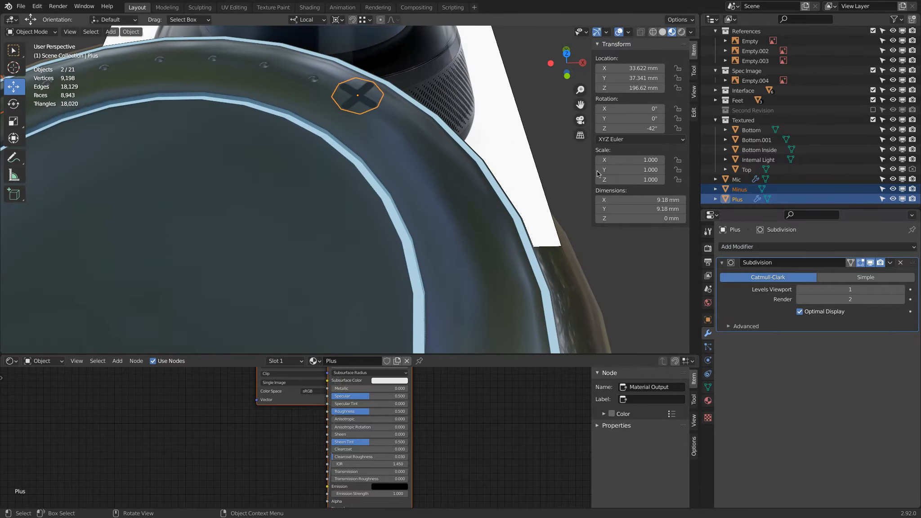
left_click(880, 278)
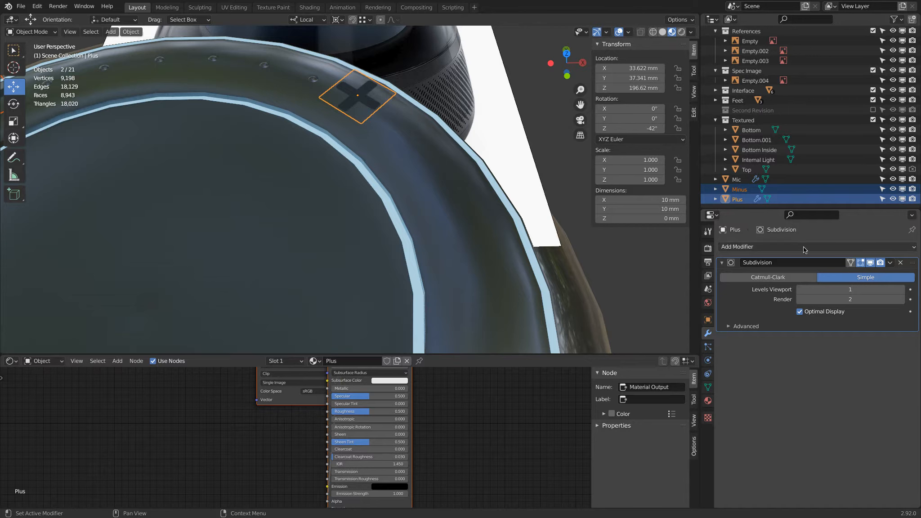
left_click(805, 311)
key("alt+z")
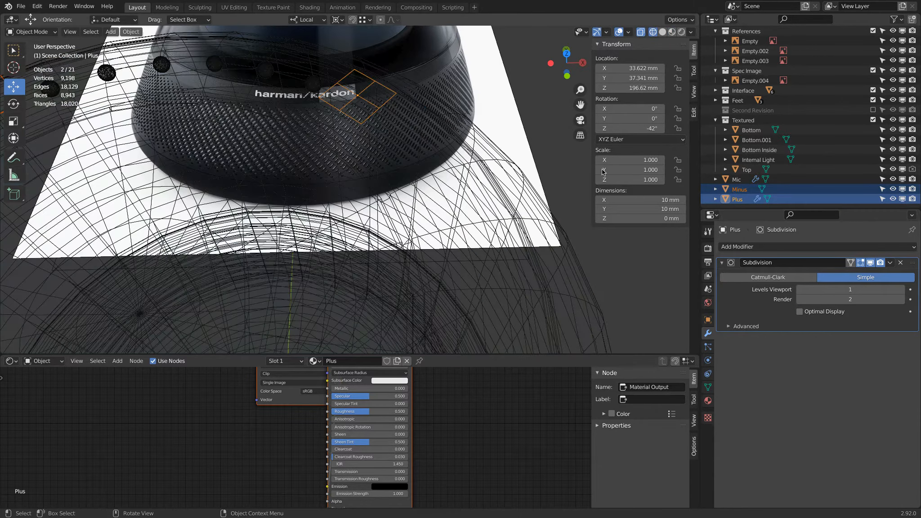
left_click(902, 289)
scroll(409, 124, "down", 2)
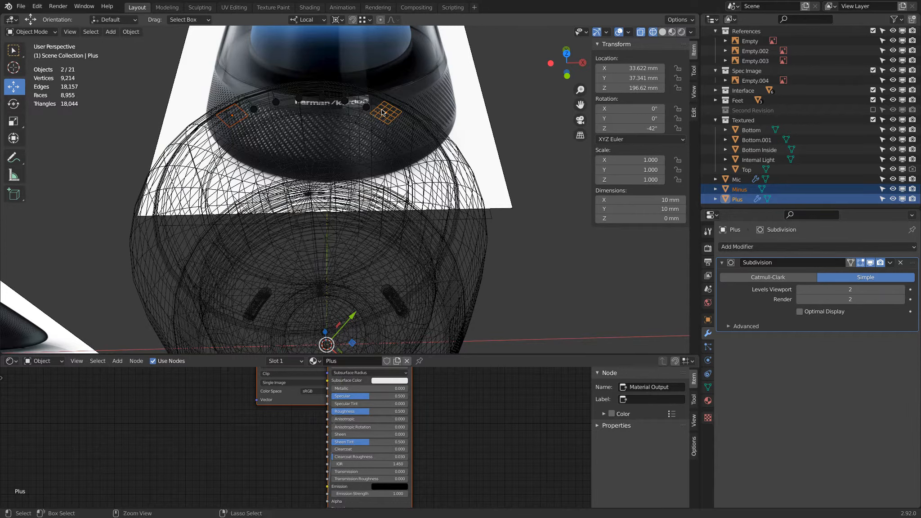
Step: Copy the Plus plane's modifiers to the Minus plane by linking modifiers
key("ctrl+l")
key("Down")
key("Down")
key("Down")
key("Down")
key("Down")
key("Down")
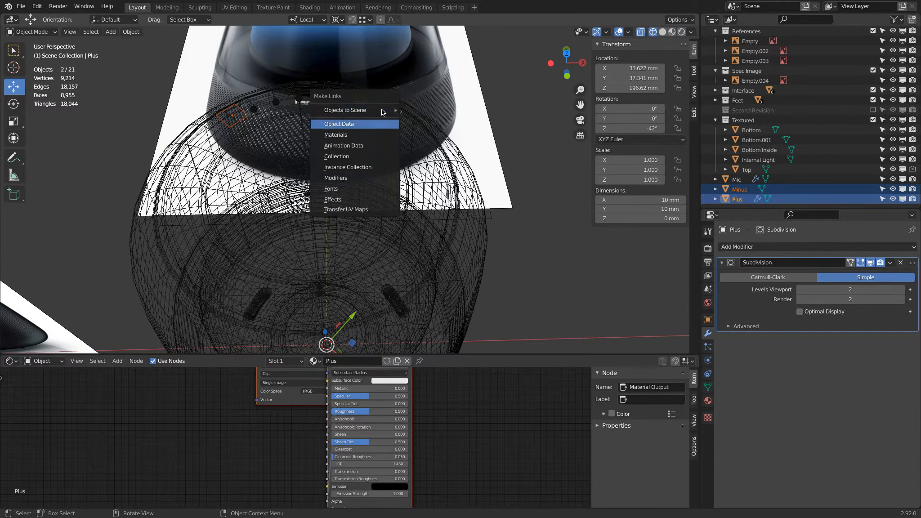
key("Return")
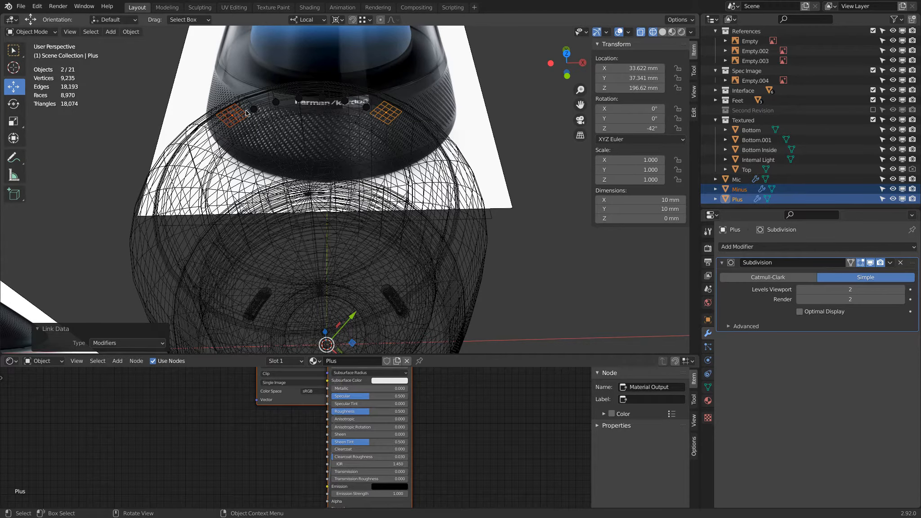
Step: Return to solid shading and add a Shrinkwrap modifier with the Project wrap method to the Plus plane
key("shift+z")
left_click(788, 250)
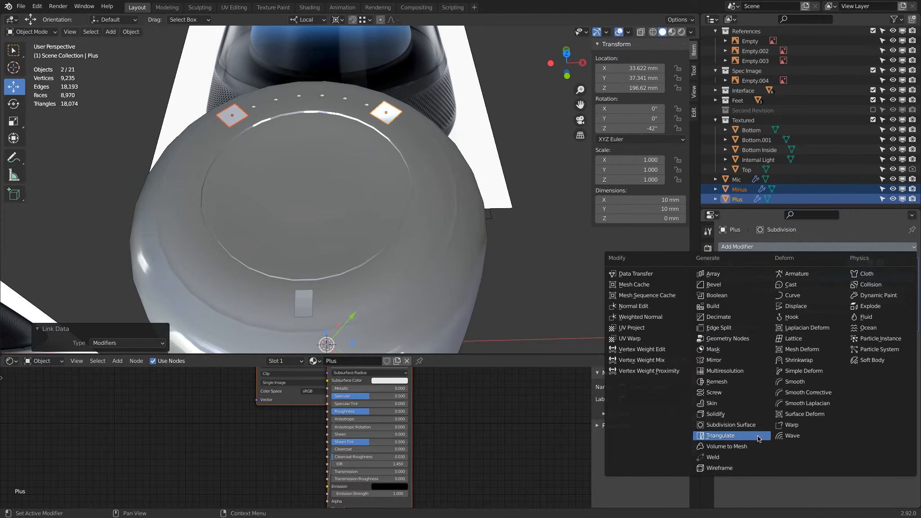
left_click(800, 360)
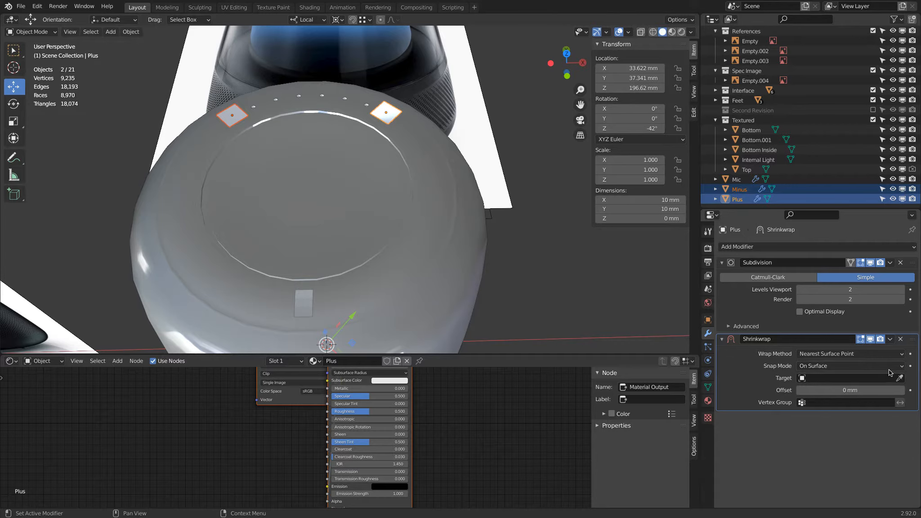
left_click(880, 354)
left_click(873, 376)
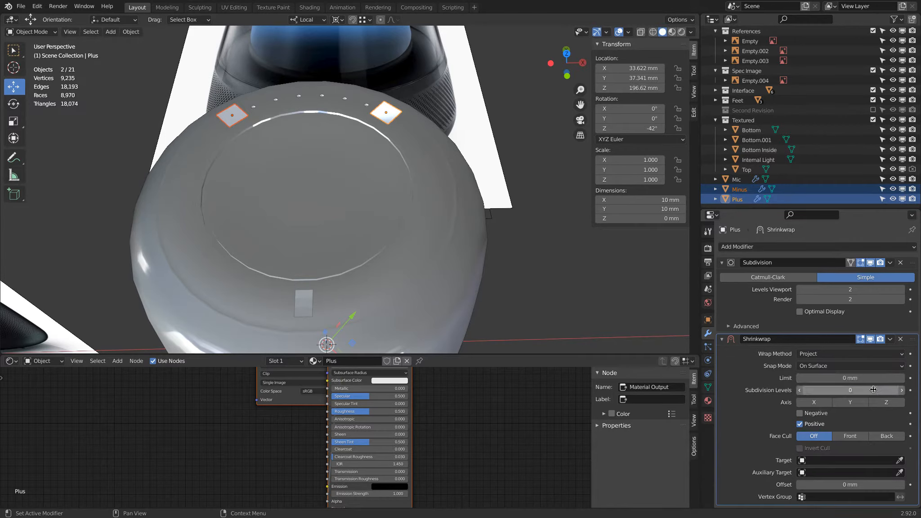
Step: Change the transform pivot point to Bounding Box Center
left_click(325, 19)
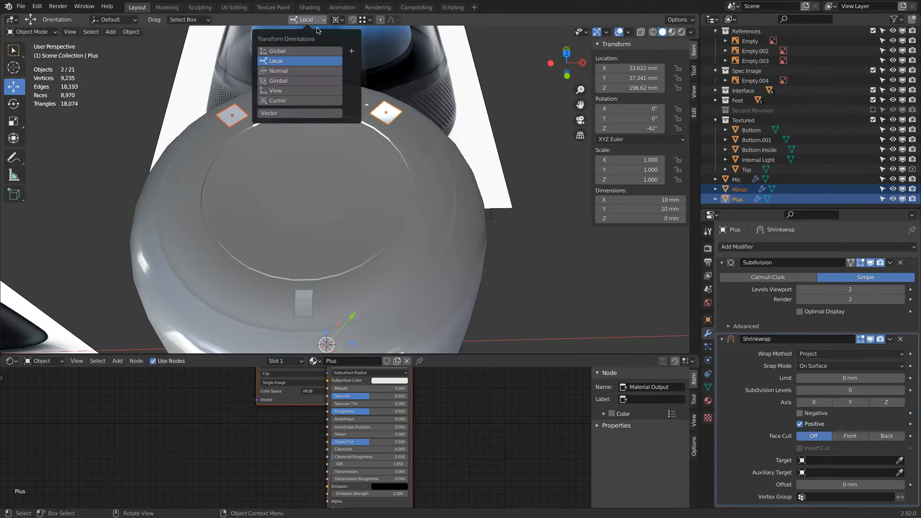
left_click(337, 19)
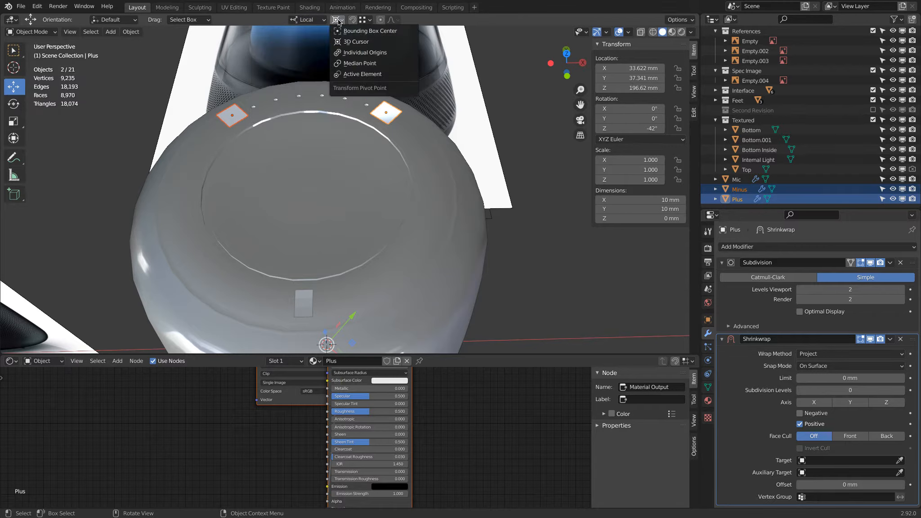
left_click(360, 30)
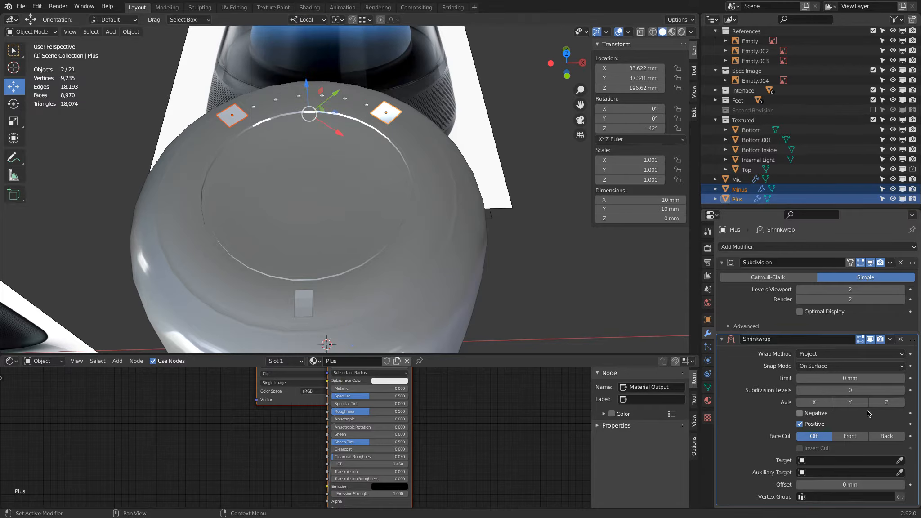
Step: Make the Shrinkwrap project along Z in both directions onto the Top object, and copy the modifiers to the Minus plane
left_click(827, 413)
left_click(899, 460)
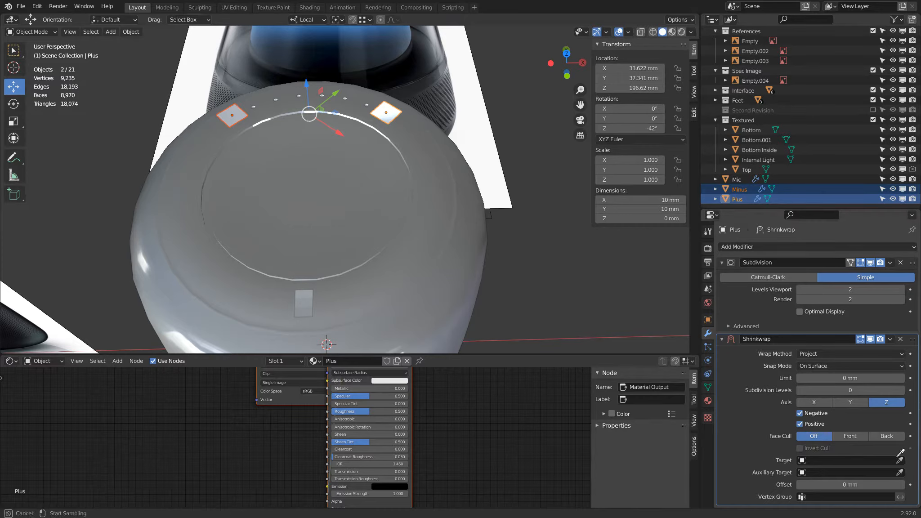
left_click(425, 148)
middle_click_drag(422, 152, 405, 122)
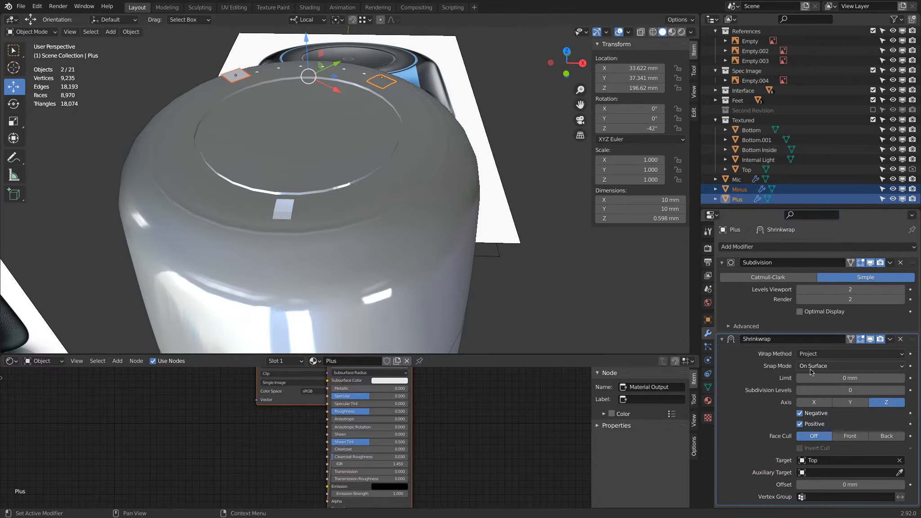
key("ctrl+l")
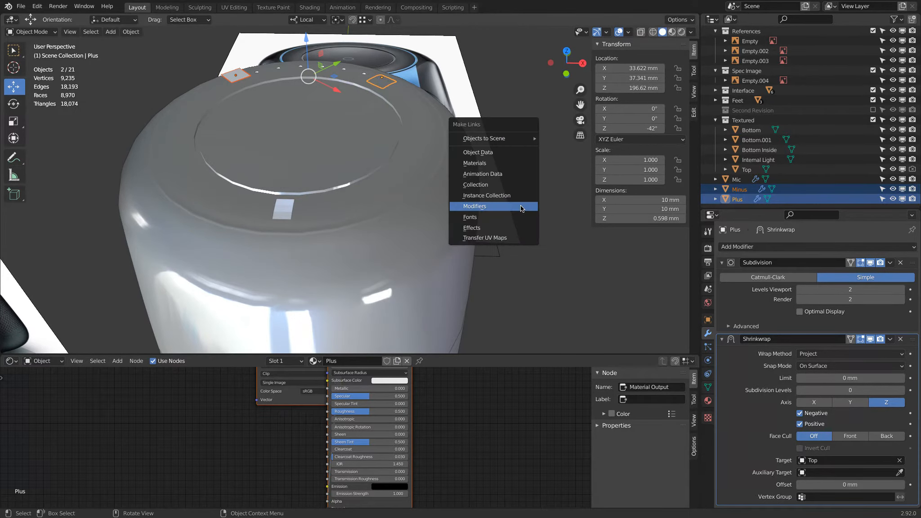
left_click(520, 208)
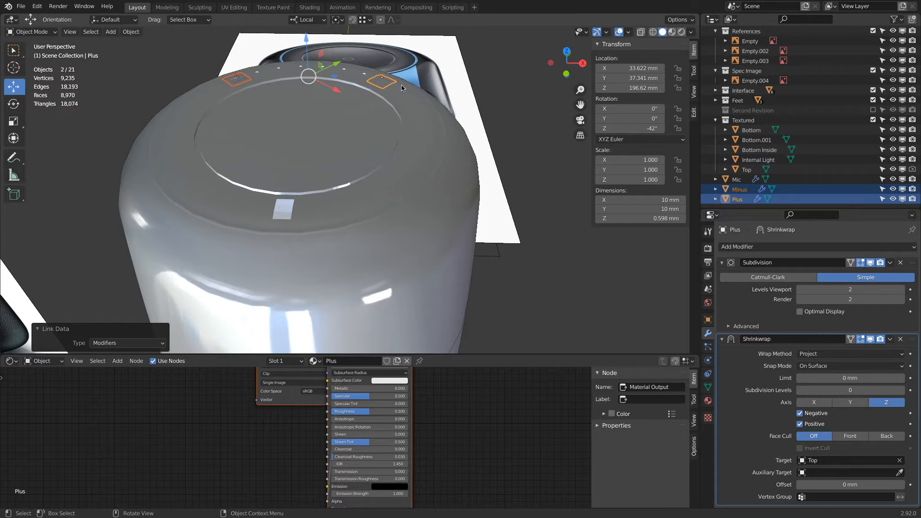
Step: Try Shrinkwrap offsets of 0.5 mm and 2 mm on the Plus plane
left_click(837, 484)
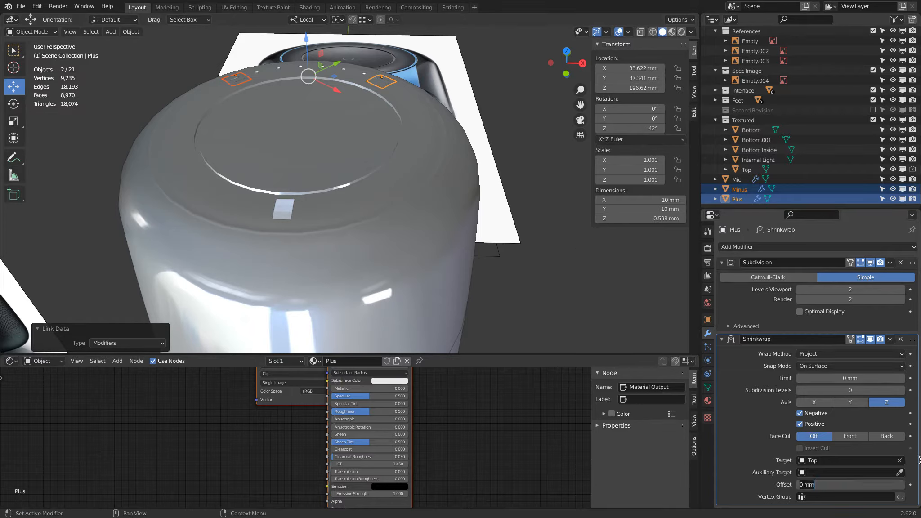
key("ctrl+a")
type(".5")
key("Return")
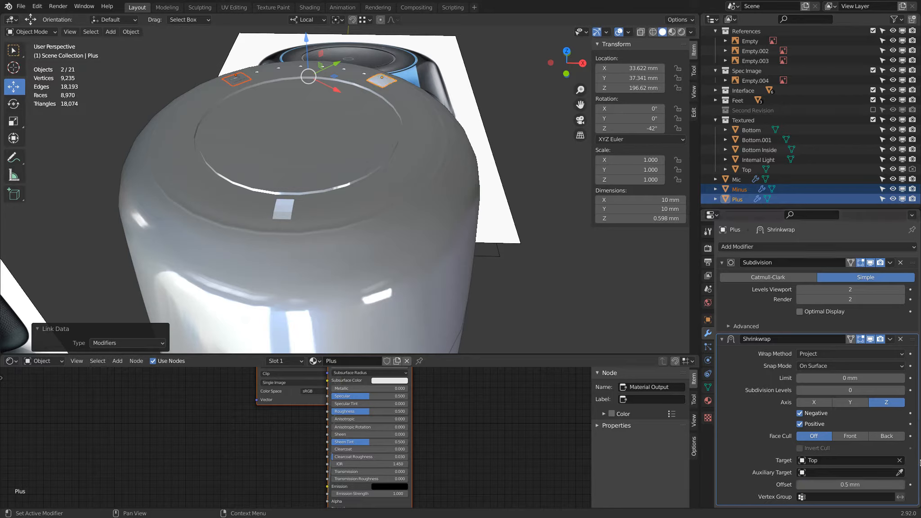
left_click(841, 484)
key("BackSpace")
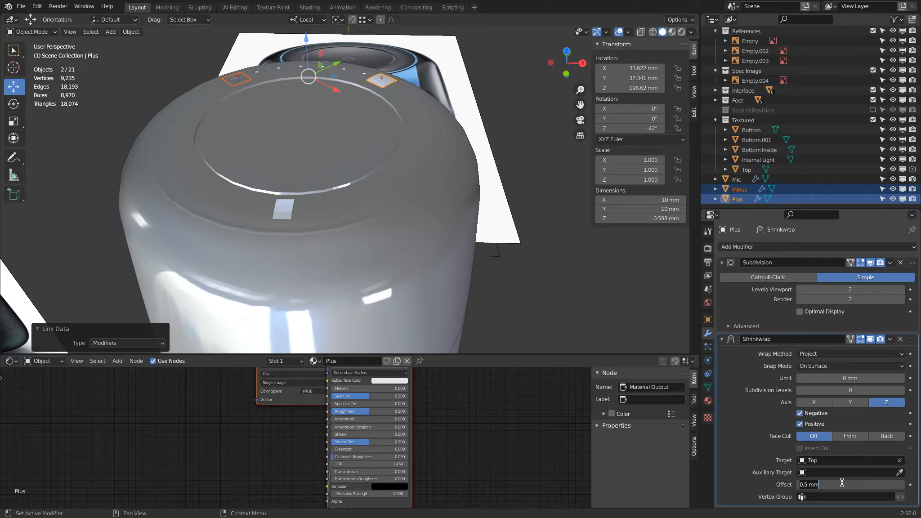
type("2")
key("Return")
Step: Set the Plus plane's Shrinkwrap offset to 0.1 mm and copy its modifiers to the Minus plane again
left_click(842, 484)
type(".1")
key("Return")
mouse_move(443, 99)
middle_mouse_down()
mouse_move(411, 75)
mouse_move(454, 116)
mouse_move(444, 92)
middle_mouse_up()
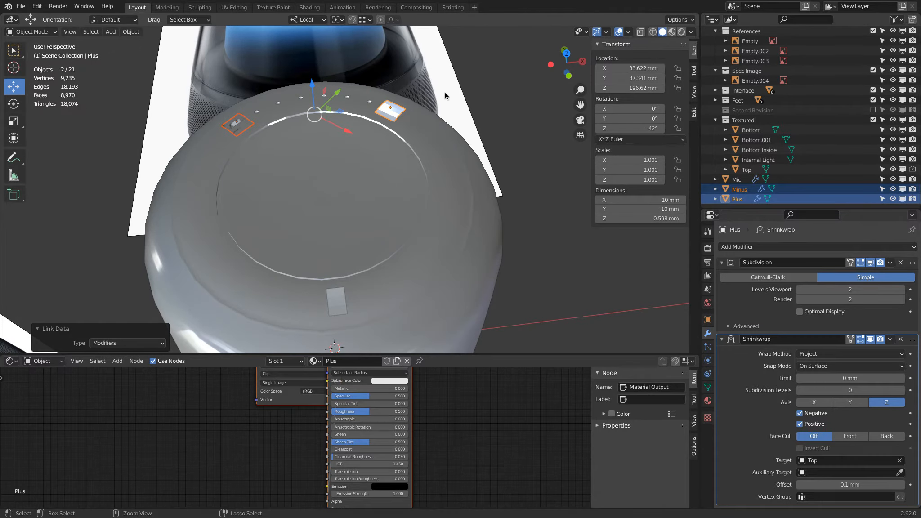
key("ctrl+l")
left_click(443, 91)
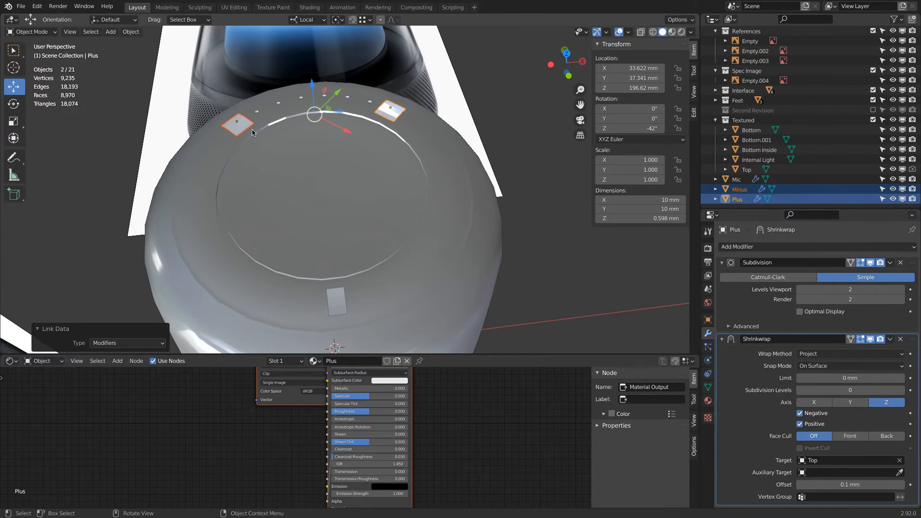
Step: Add the Mic plane to the Plus and Minus selection and shade all three smooth
middle_click_drag(415, 194, 453, 175)
scroll(452, 174, "up", 4)
left_click(451, 174, "shift")
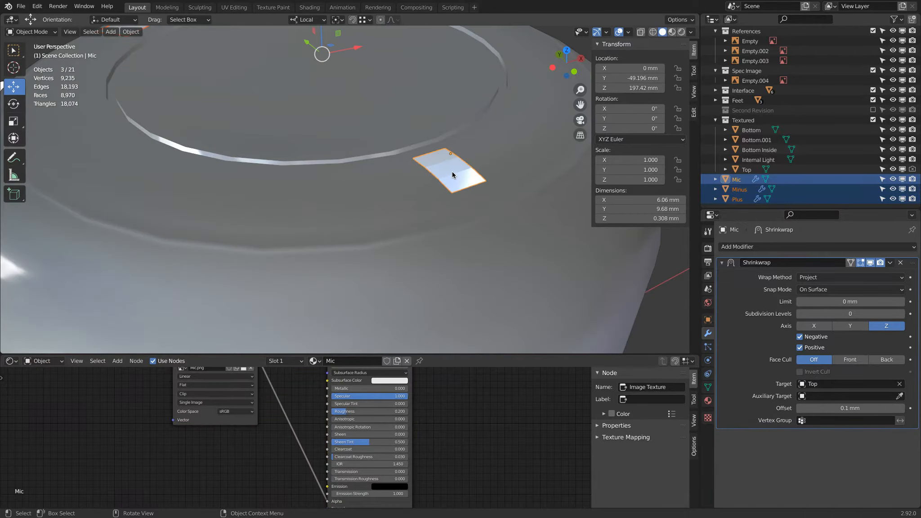
scroll(447, 165, "down", 6)
middle_click_drag(458, 154, 423, 126)
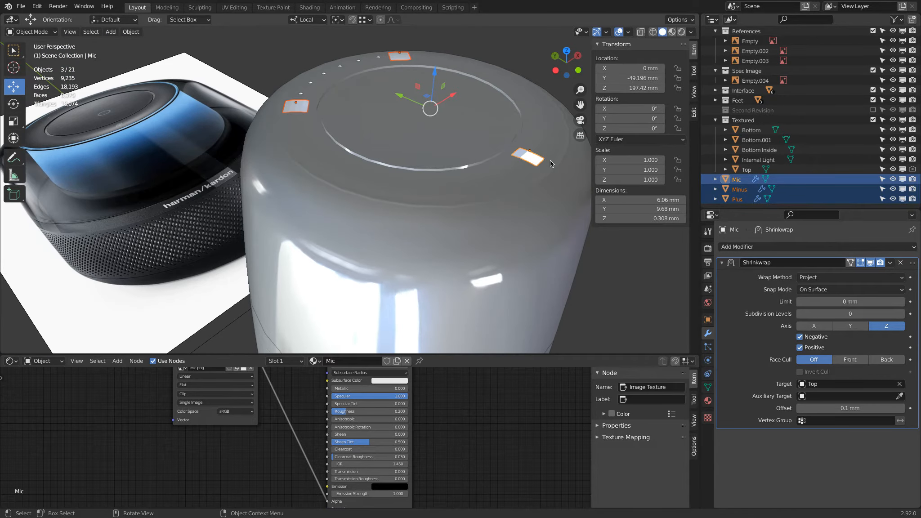
right_click(523, 153)
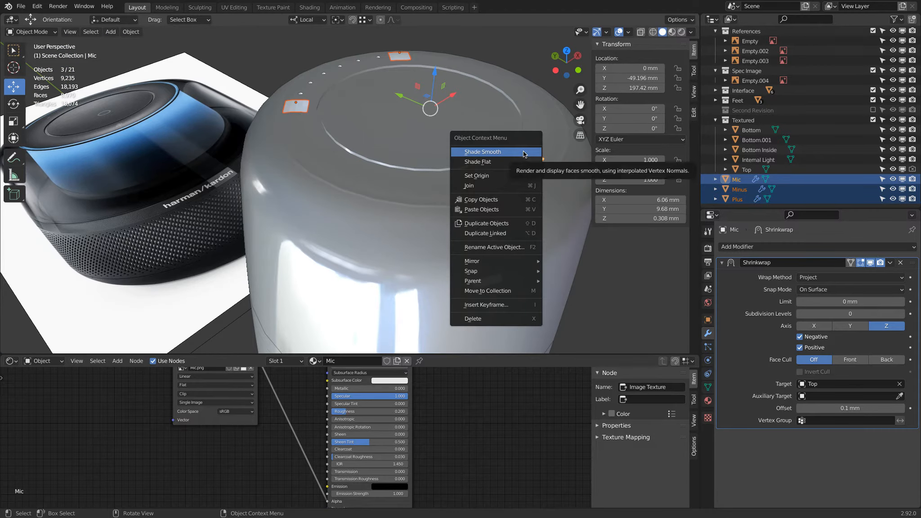
left_click(523, 154)
Step: Select the Top shell and examine the speaker and its fitted icon planes from the front and from directly above
middle_click_drag(523, 153, 445, 178)
scroll(445, 178, "down", 4)
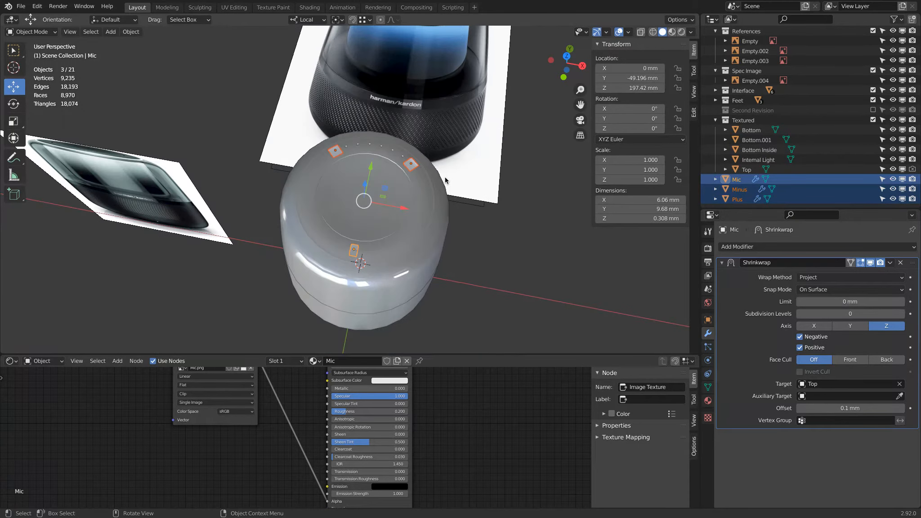
key("KP_1")
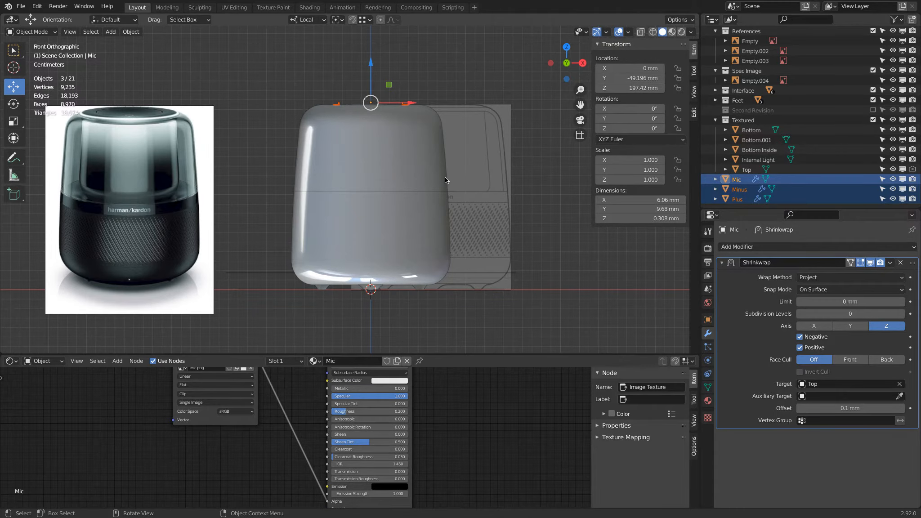
mouse_move(443, 175)
middle_mouse_down()
mouse_move(450, 150)
mouse_move(443, 192)
mouse_move(451, 254)
mouse_move(449, 170)
mouse_move(458, 170)
middle_mouse_up()
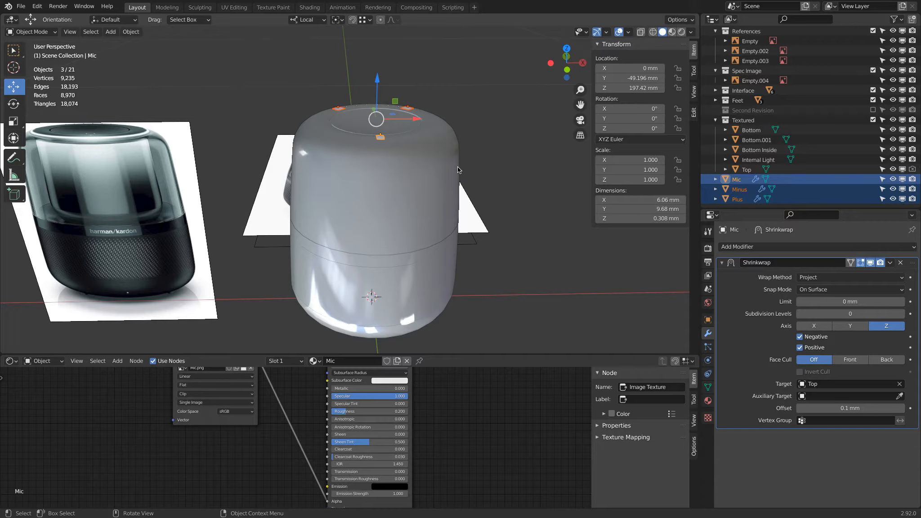
left_click(298, 143)
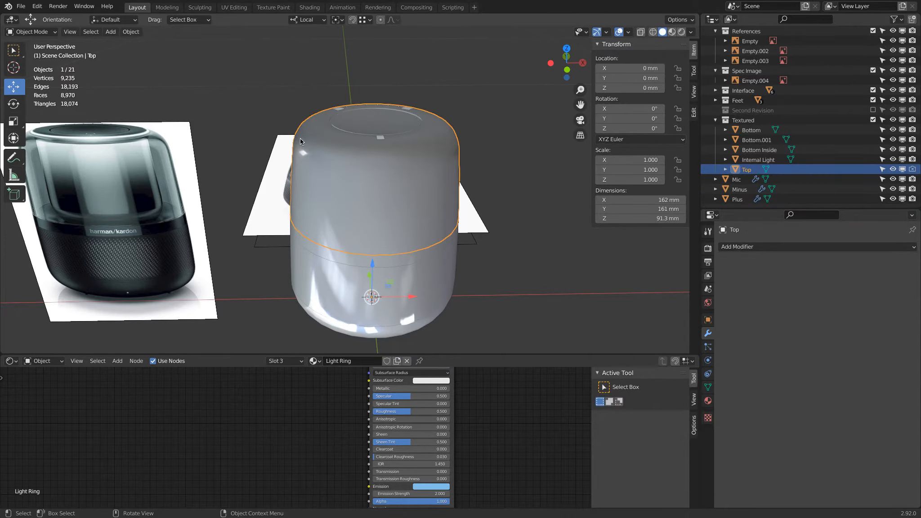
scroll(301, 138, "up", 2)
middle_click_drag(300, 134, 309, 197)
scroll(308, 197, "up", 1)
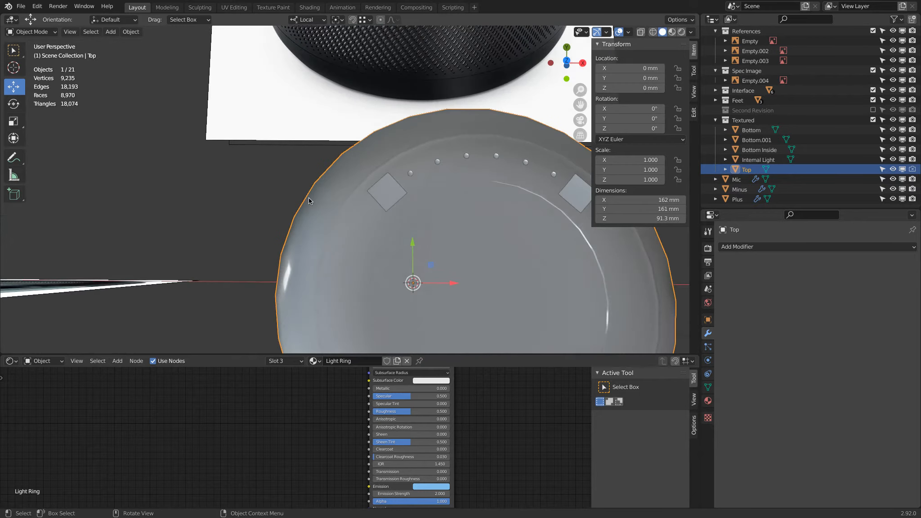
scroll(308, 197, "up", 2)
key("KP_7")
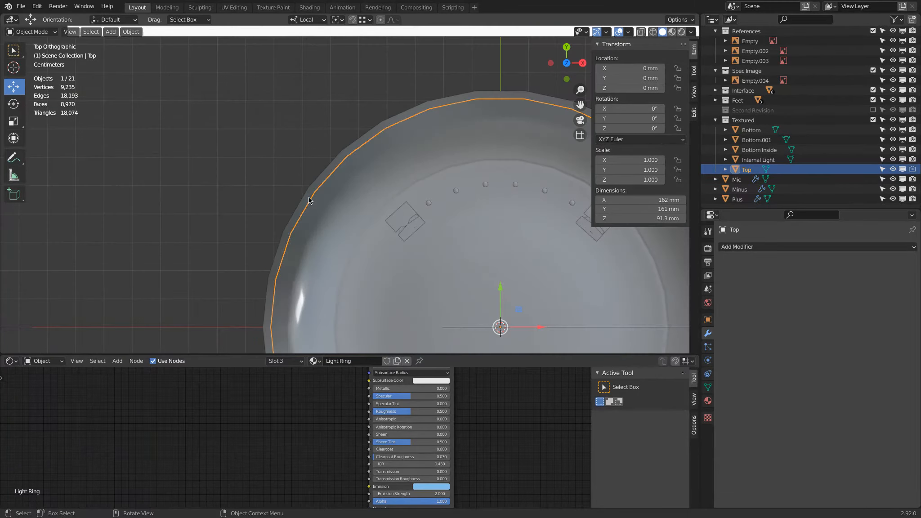
middle_click_drag(350, 249, 188, 166, "shift")
scroll(189, 170, "down", 3)
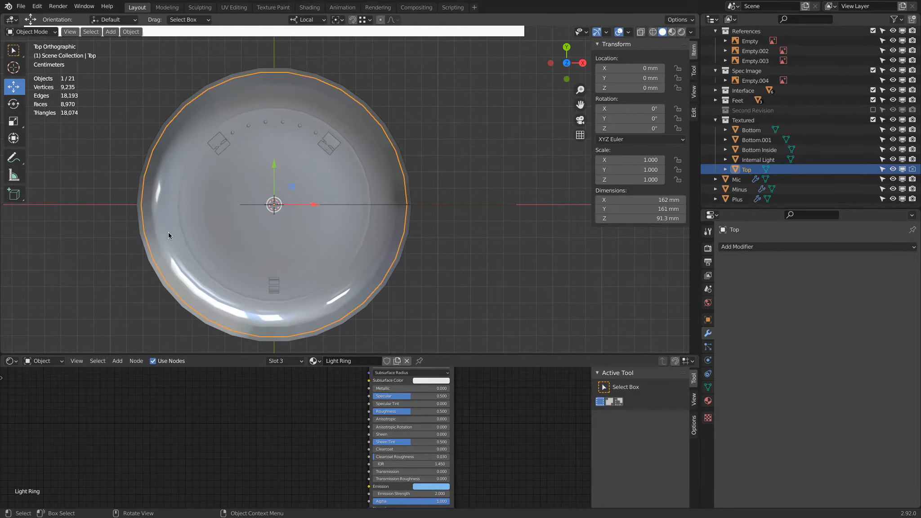
scroll(407, 305, "down", 7)
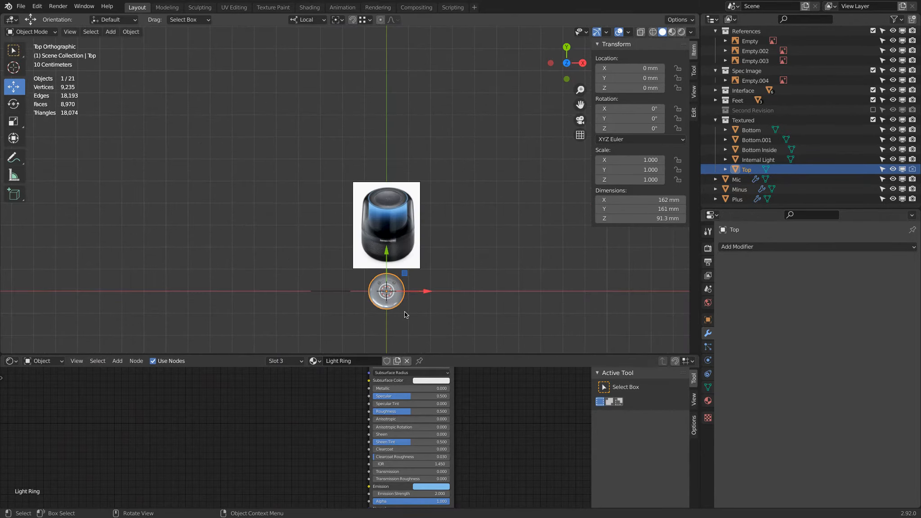
scroll(380, 311, "up", 4)
scroll(302, 237, "up", 3)
middle_click_drag(559, 281, 425, 155, "shift")
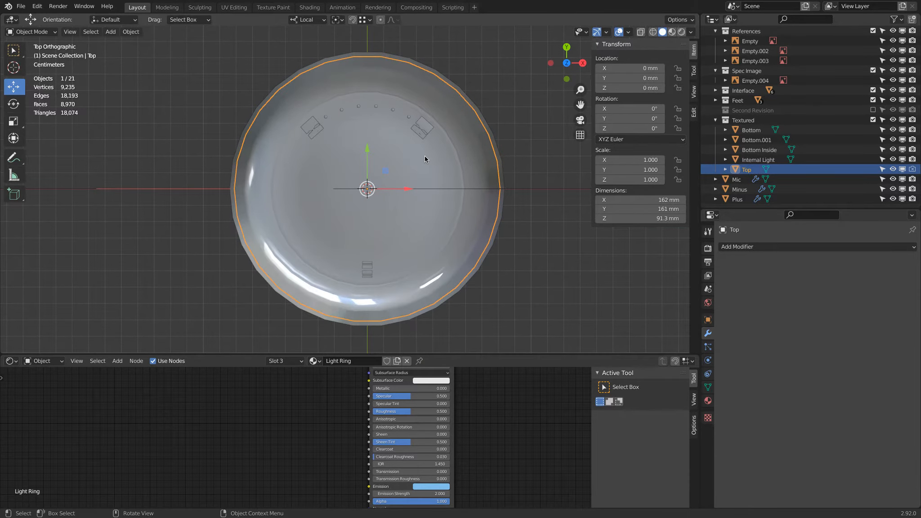
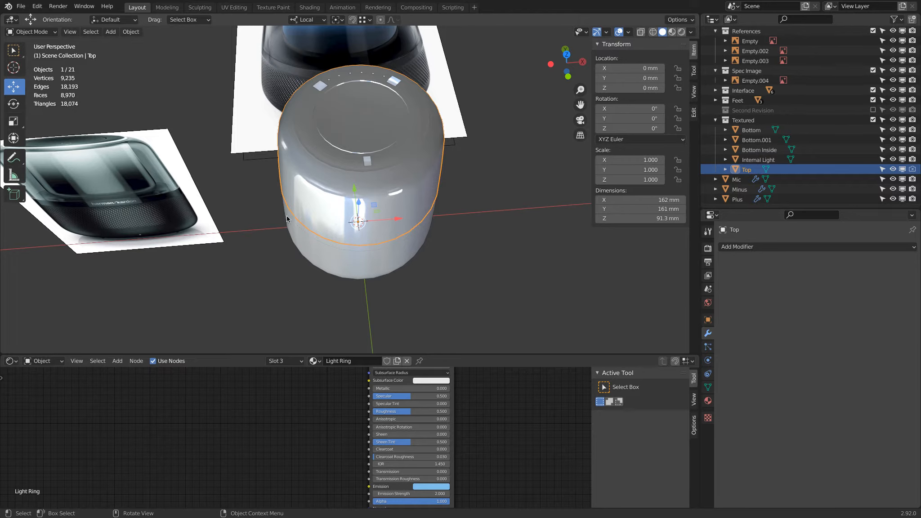
Step: Add a Subdivision Surface modifier to the Top shell
left_click(786, 247)
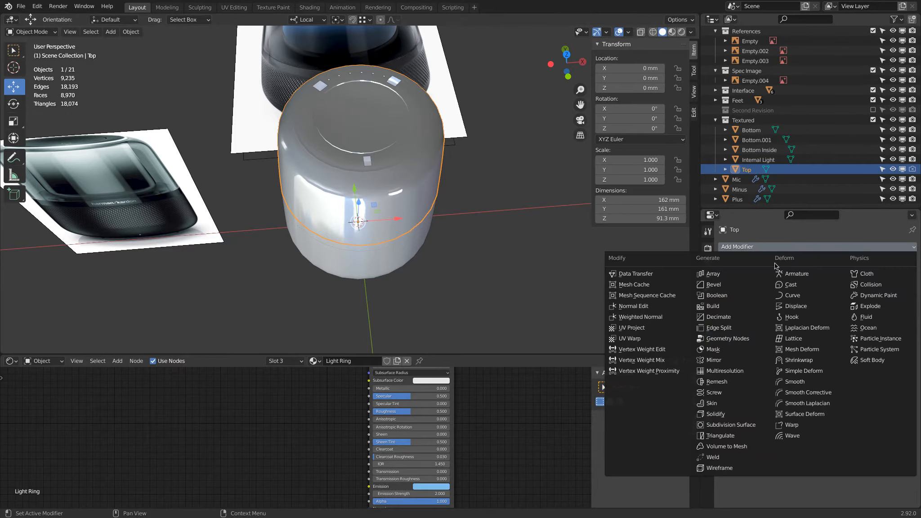
left_click(755, 424)
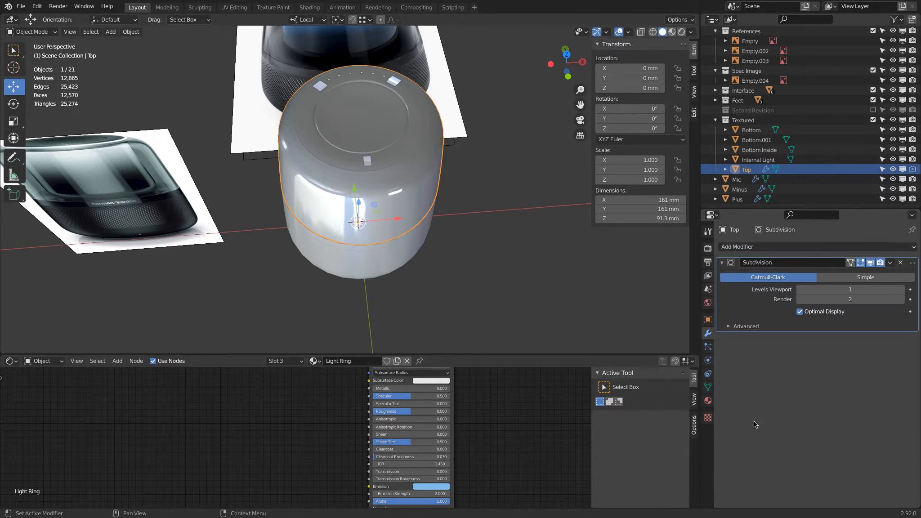
left_click(566, 54)
scroll(409, 139, "up", 4)
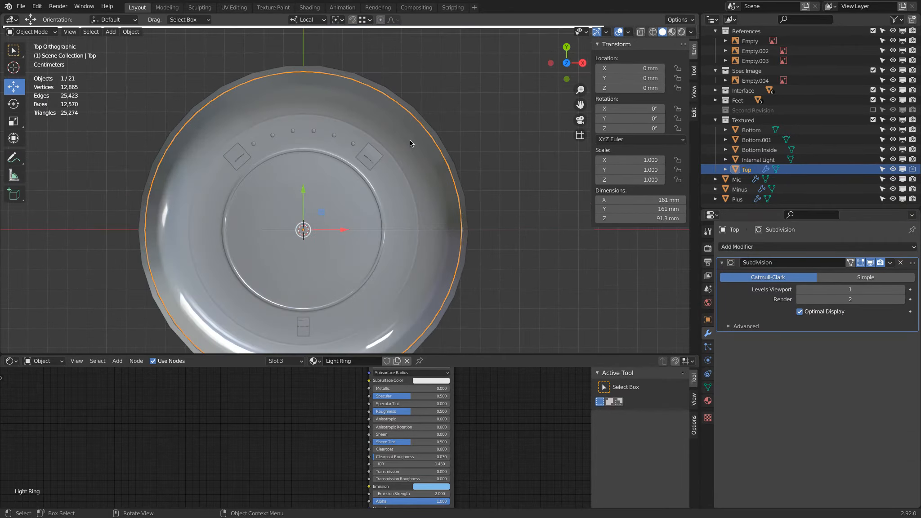
scroll(175, 171, "up", 1)
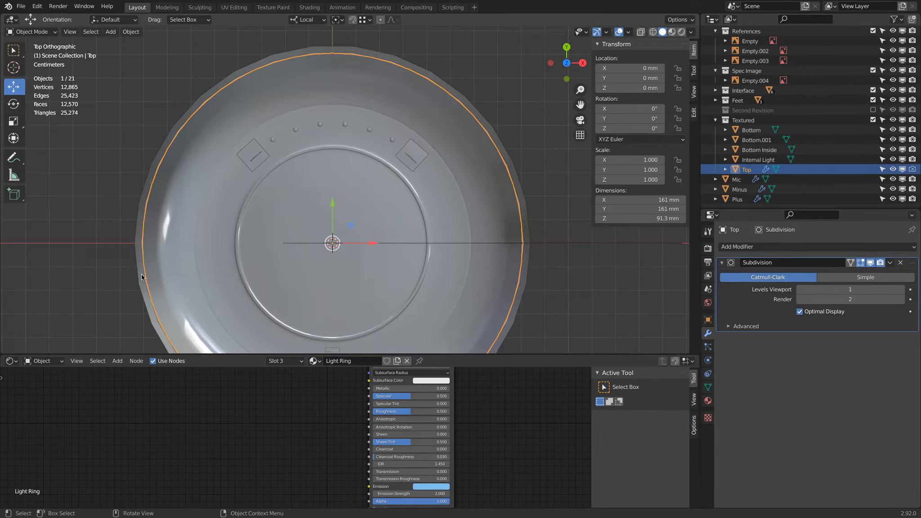
Step: Switch the Top's Subdivision modifier off and on in the viewport to compare the shell's outline from above
left_click(870, 262)
left_click(870, 263)
left_click(871, 263)
left_click(871, 263)
left_click(870, 264)
left_click(871, 263)
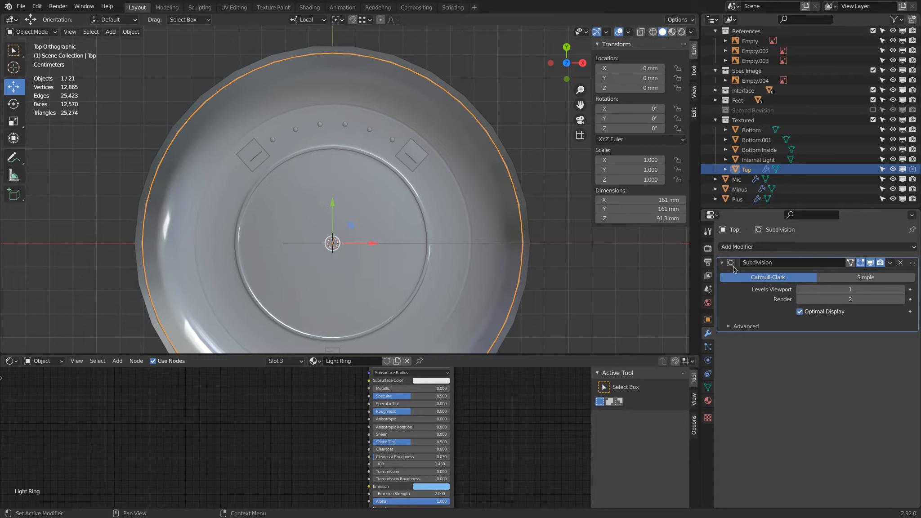
Step: Add a Subdivision Surface modifier to the Bottom body
left_click(521, 173)
left_click(774, 247)
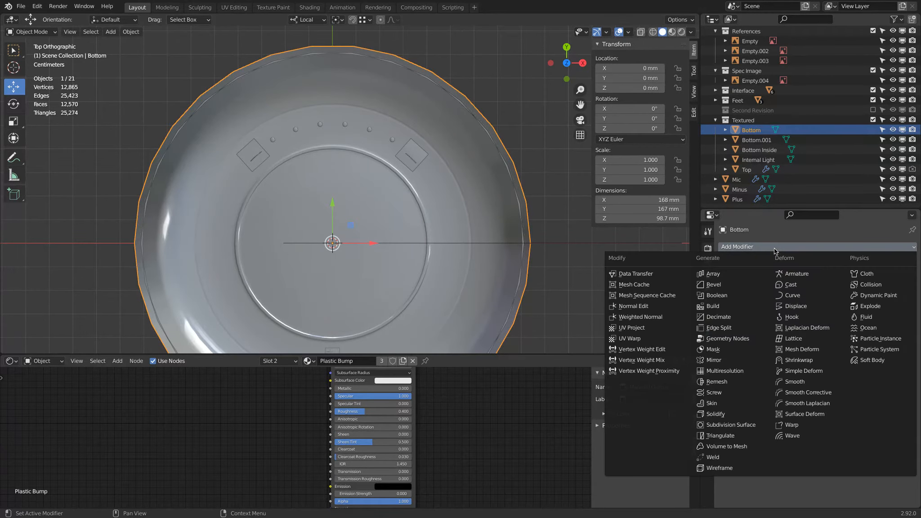
left_click(740, 424)
Step: Select the Bottom.001 disc inside the speaker in wireframe shading and add a Subdivision Surface modifier to it
left_click(486, 130)
mouse_move(496, 142)
middle_mouse_down()
mouse_move(527, 140)
mouse_move(526, 156)
middle_mouse_up()
scroll(517, 135, "down", 4)
key("z")
middle_click_drag(382, 206, 383, 184)
left_click(383, 182)
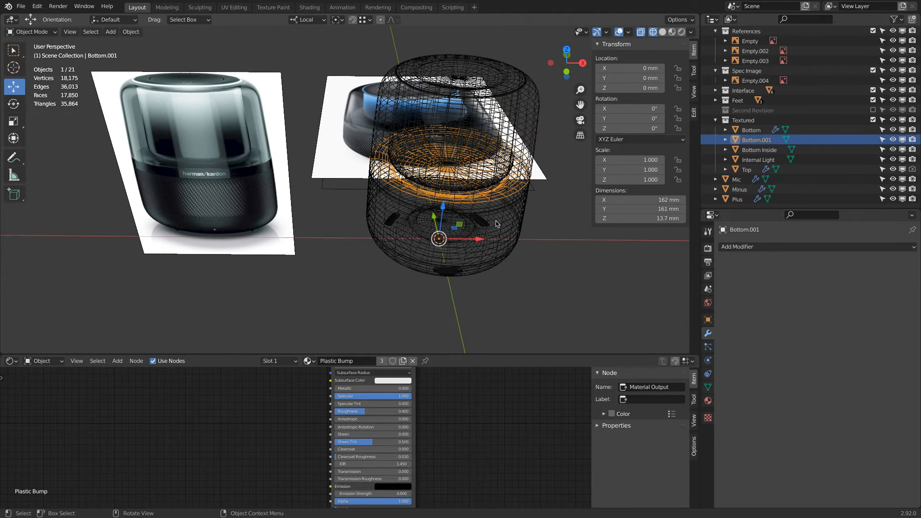
left_click(778, 246)
left_click(728, 425)
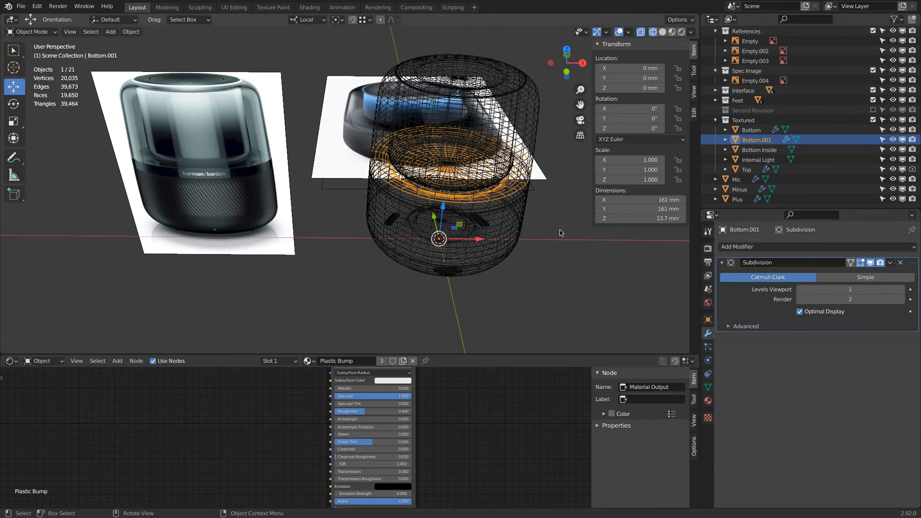
Step: Examine the subdivided speaker's upper part in solid shading and in wireframe
scroll(410, 117, "up", 1)
key("z")
left_click(557, 99)
scroll(465, 82, "up", 2)
middle_click_drag(387, 82, 395, 119, "shift")
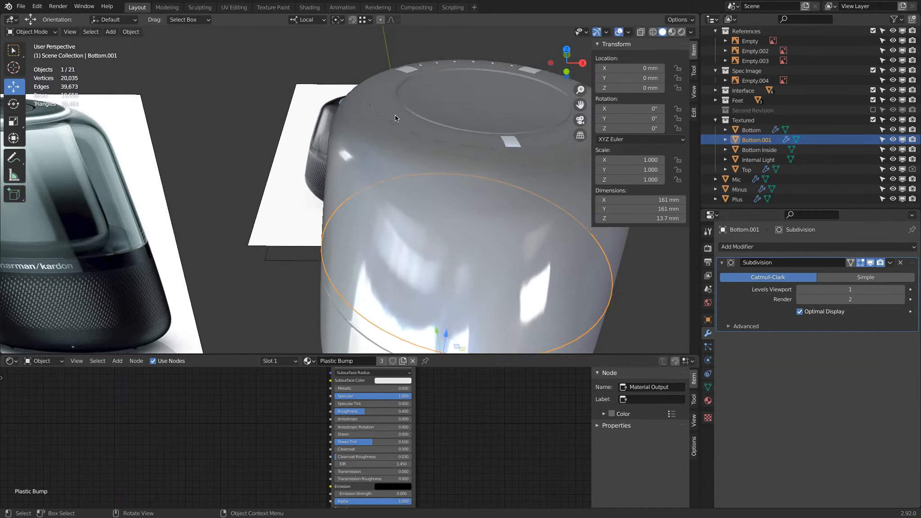
scroll(362, 102, "up", 1)
key("z")
left_click(346, 154)
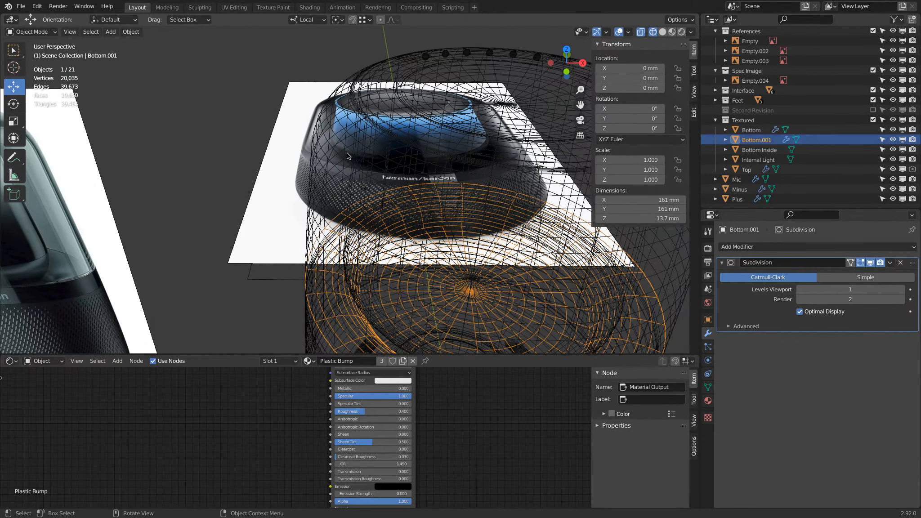
Step: Try to pick the inner light cylinder through the Top shell in the wireframe view
left_click(348, 155)
left_click(358, 142)
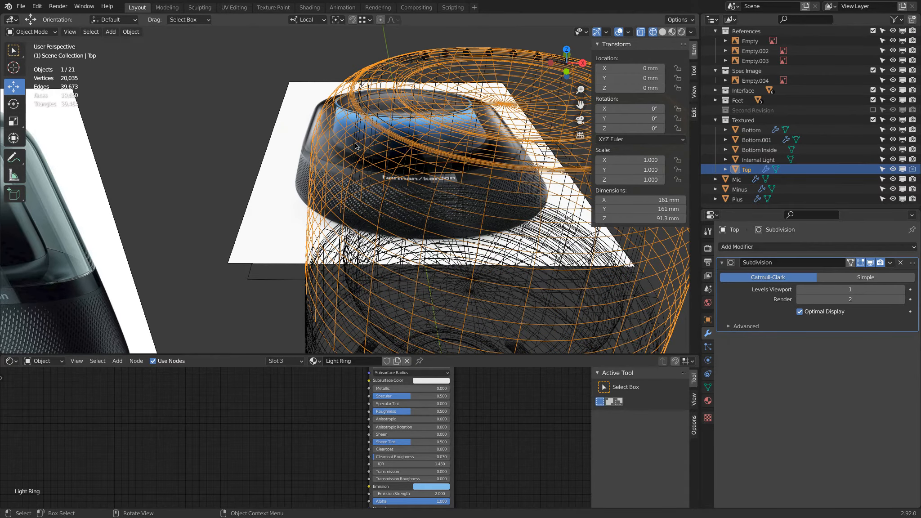
left_click(355, 146)
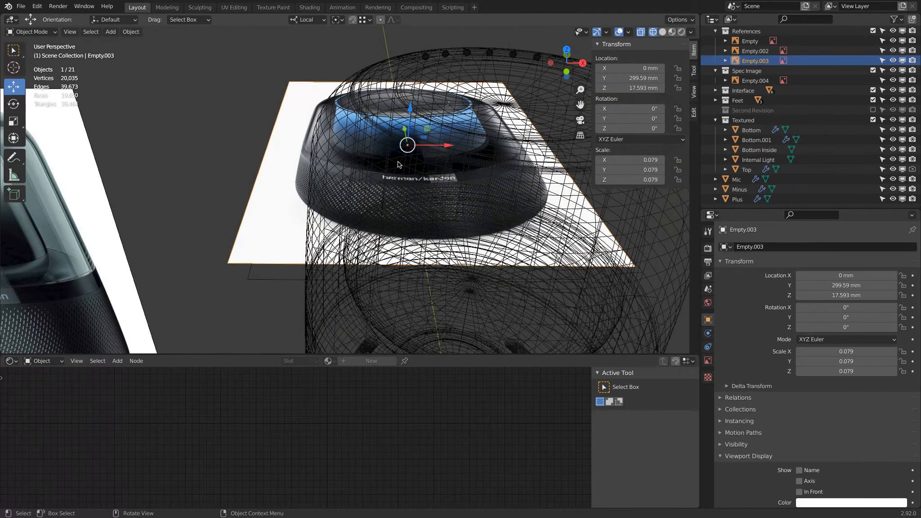
left_click(358, 130)
left_click(358, 115)
left_click(360, 121)
left_click(365, 130)
left_click(366, 260)
left_click(355, 132)
left_click(357, 133)
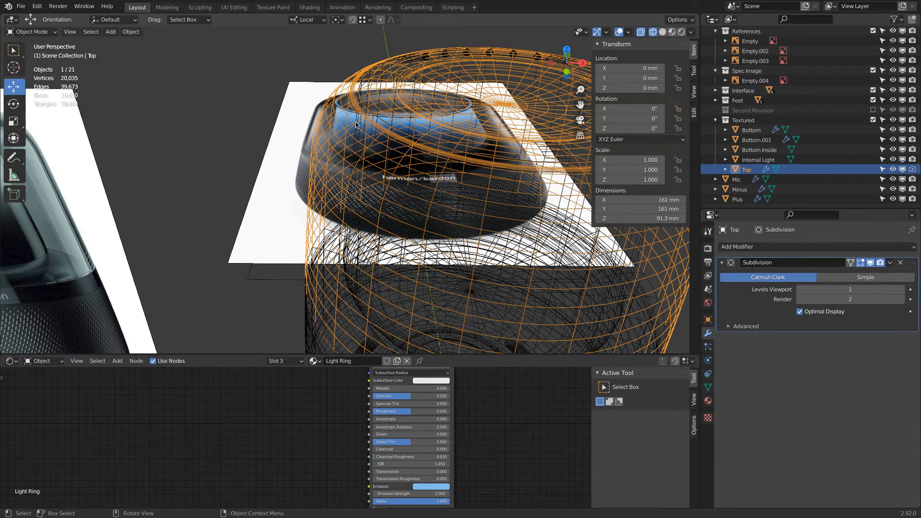
left_click(367, 76, "shift")
middle_click_drag(370, 77, 385, 60)
left_click(372, 77)
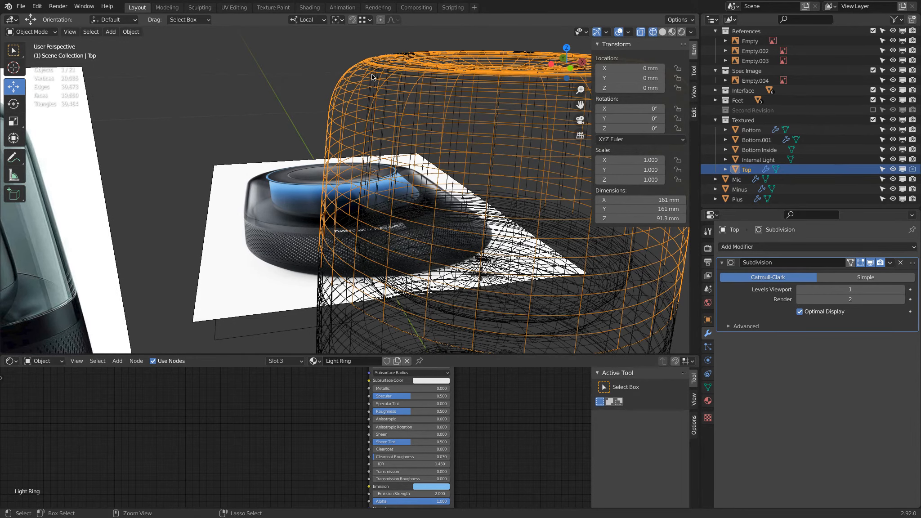
scroll(395, 80, "down", 2)
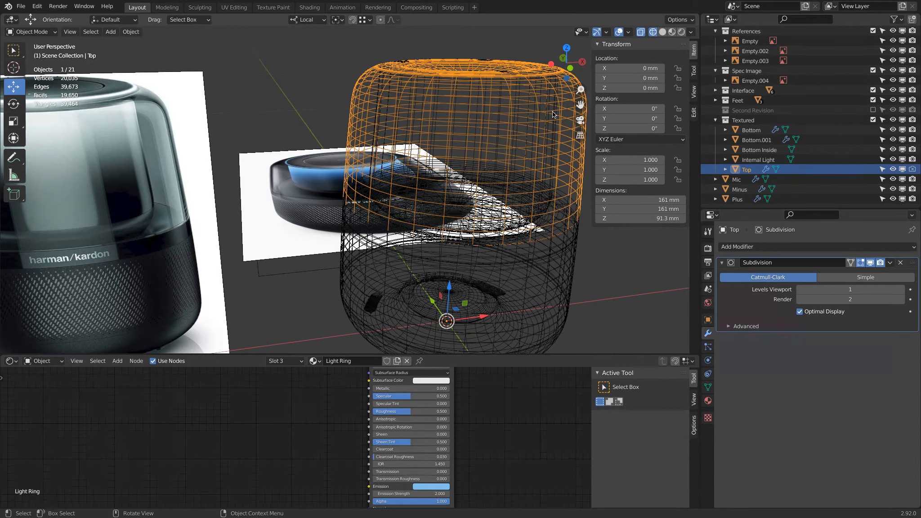
middle_click_drag(553, 114, 521, 114, "shift")
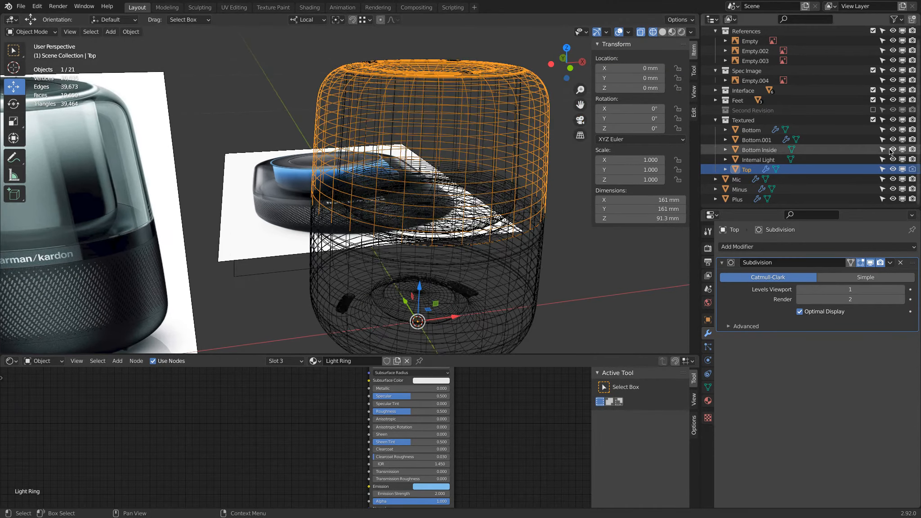
Step: Add a Subdivision Surface modifier to the Internal Light and return the viewport to solid shading
left_click(773, 160)
left_click(760, 247)
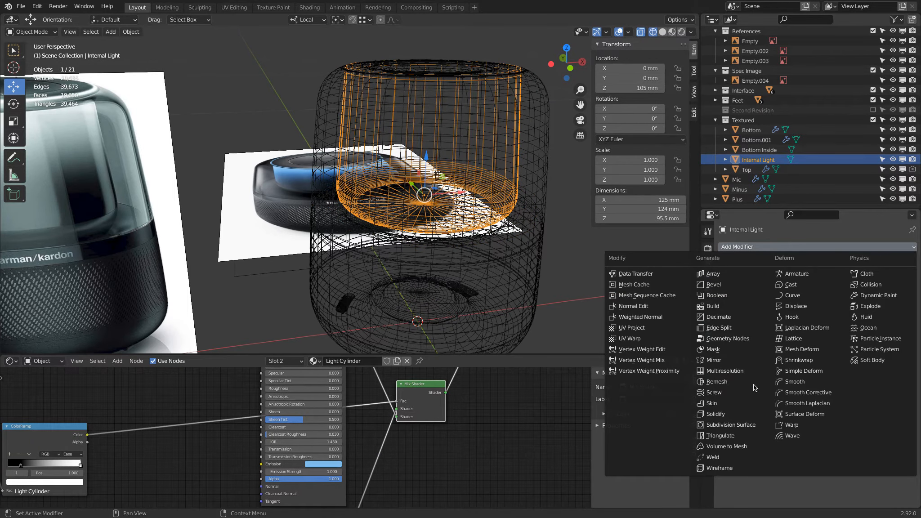
left_click(751, 428)
key("z")
left_click(607, 222)
Step: Open the Top shell's mesh for editing and try moving a vertex at the centre of its upper face
middle_click_drag(474, 146, 461, 200)
scroll(432, 164, "up", 1)
middle_click_drag(433, 164, 414, 168)
left_click(454, 122)
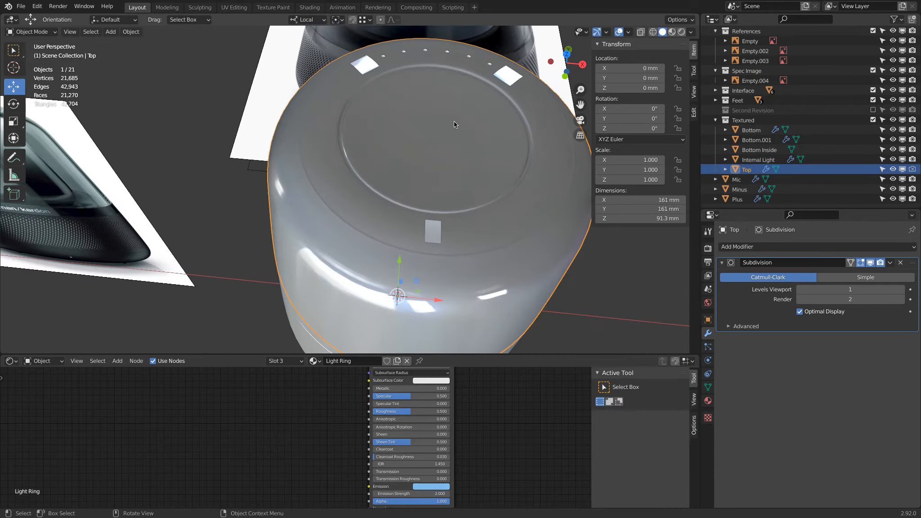
key("Tab")
middle_click_drag(454, 120, 443, 126)
scroll(434, 128, "up", 5)
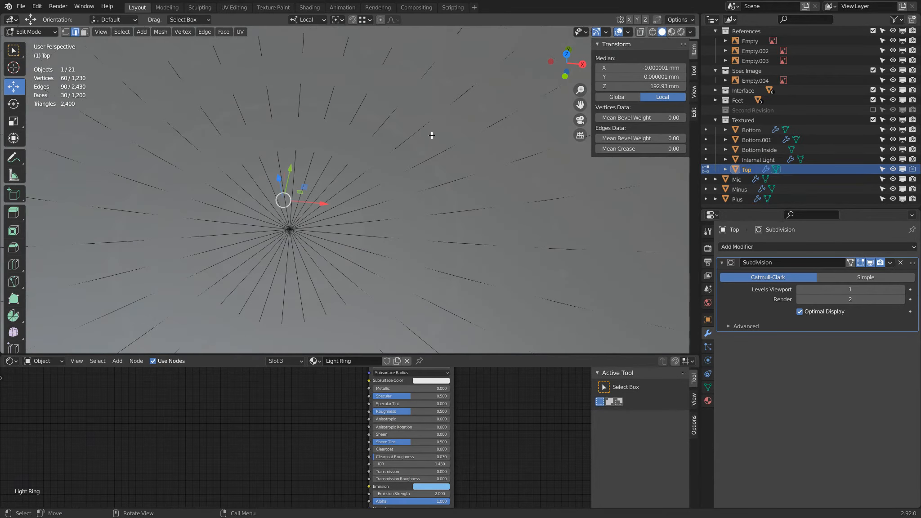
scroll(337, 212, "down", 3)
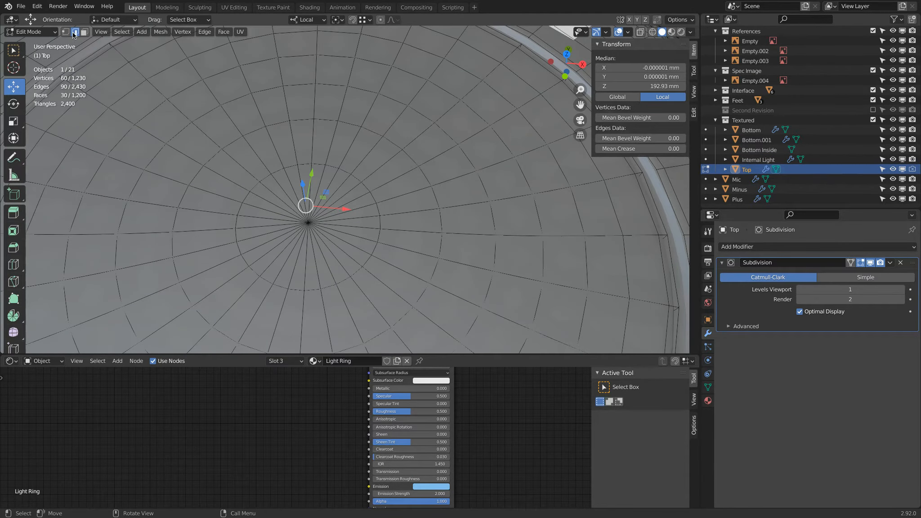
left_click(308, 225)
left_click_drag(305, 196, 321, 152)
right_click(321, 152)
Step: Box-select the overlapping vertices at the centre of the Top's upper face in wireframe and merge them by distance
scroll(322, 155, "down", 5)
mouse_move(335, 182)
middle_mouse_down()
mouse_move(356, 139)
mouse_move(354, 238)
mouse_move(346, 150)
mouse_move(347, 263)
mouse_move(351, 210)
mouse_move(329, 143)
middle_mouse_up()
key("Tab")
scroll(328, 144, "up", 4)
key("Tab")
key("z")
left_click(258, 141)
key("a")
key("a")
key("b")
left_click_drag(268, 119, 314, 155)
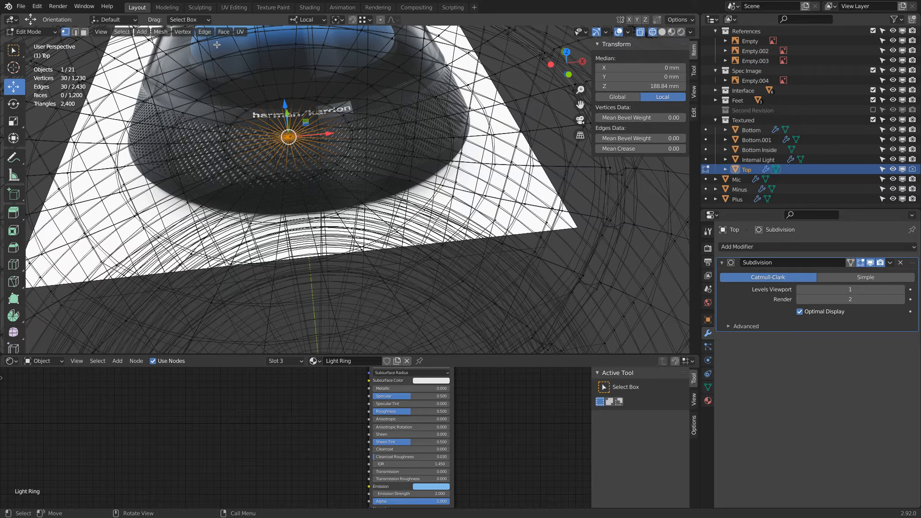
left_click(160, 32)
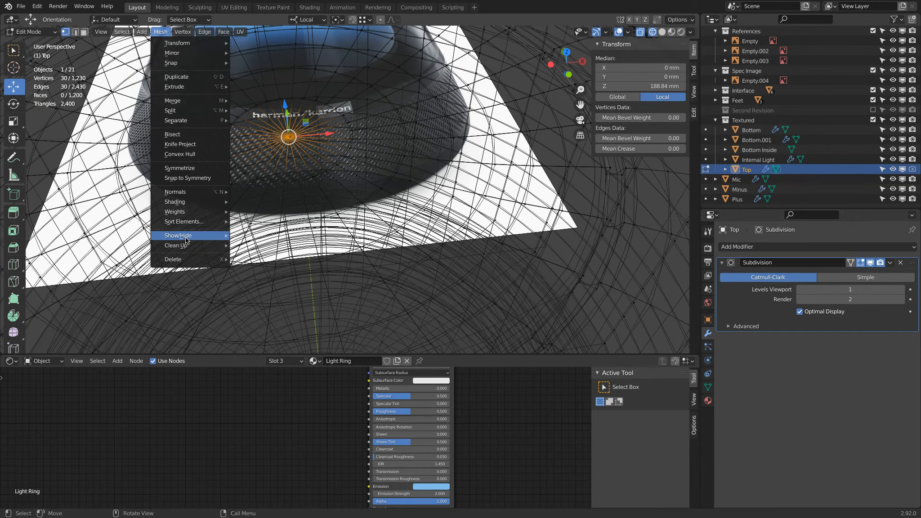
mouse_move(186, 239)
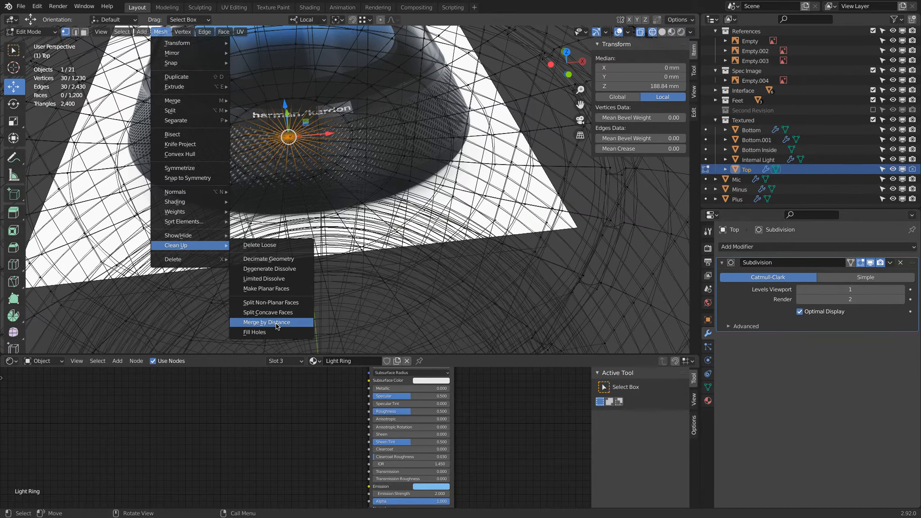
left_click(276, 322)
Step: Examine the Top's merged centre in solid, material preview and rendered shading, from above and from below
key("z")
left_click(424, 165)
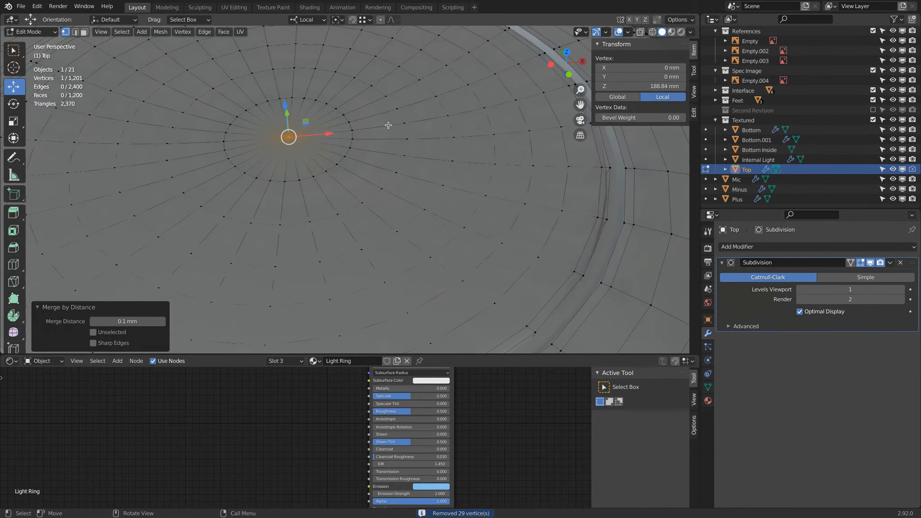
key("Tab")
key("z")
left_click(396, 286)
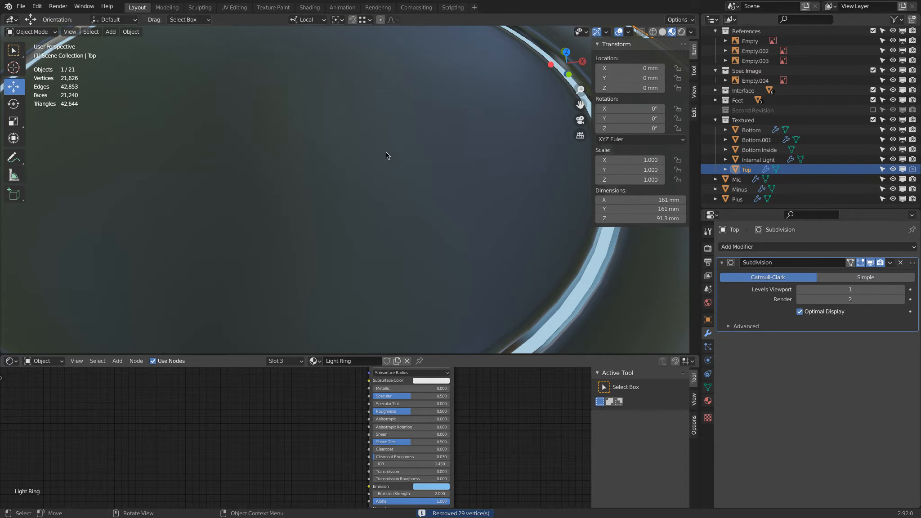
middle_click_drag(360, 97, 364, 130)
scroll(368, 133, "up", 3)
scroll(368, 133, "down", 6)
key("z")
left_click(353, 91)
key("z")
left_click(355, 308)
key("z")
left_click(632, 254)
middle_click_drag(396, 224, 390, 269)
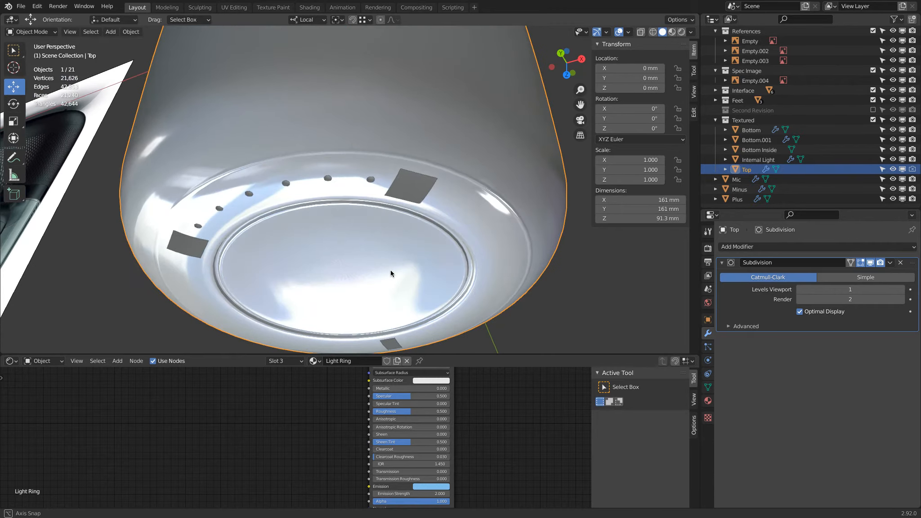
middle_click_drag(390, 270, 389, 269)
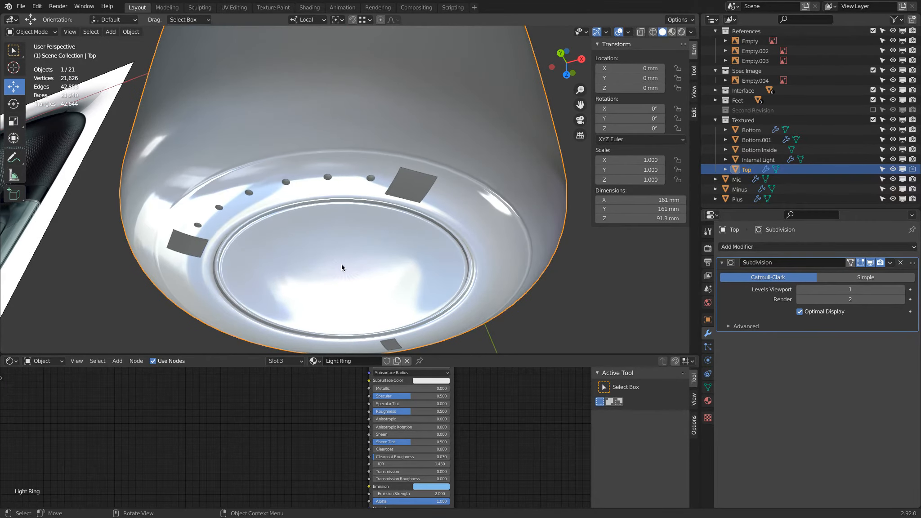
Step: Pull the Top's centre vertex upward into a cone to test the merge, inspect it and undo the move
key("Tab")
left_click_drag(344, 304, 345, 374)
key("Tab")
middle_click_drag(384, 175, 361, 70)
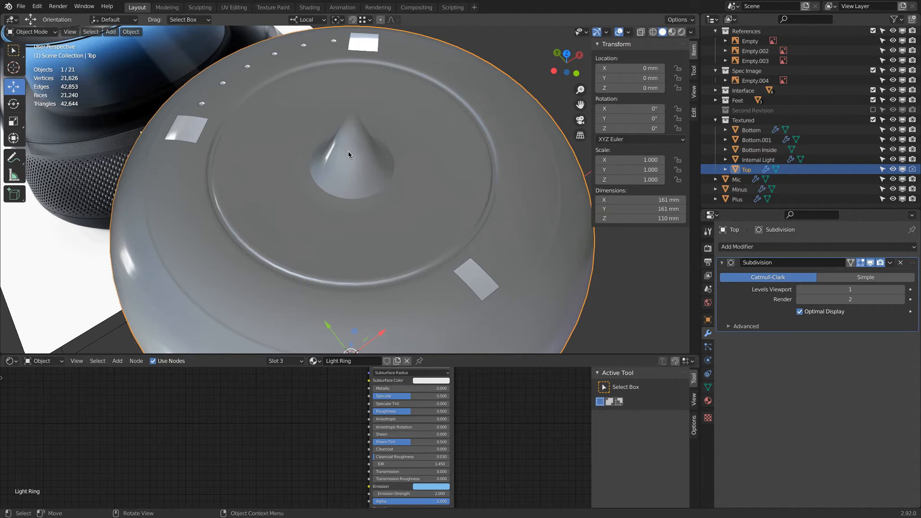
middle_click_drag(343, 142, 311, 143)
scroll(322, 176, "up", 2)
key("Tab")
key("Tab")
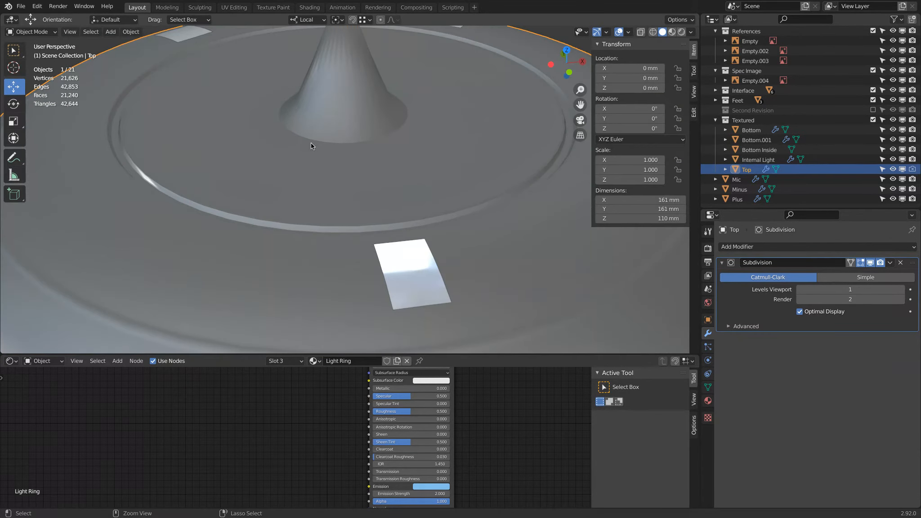
key("Tab")
key("ctrl+z")
Step: Delete the Top's centre vertex and fill the resulting hole with a single face from its edge loop
key("z")
middle_click_drag(340, 112, 374, 154)
key("shift+z")
scroll(374, 155, "up", 3)
key("x")
left_click(360, 88)
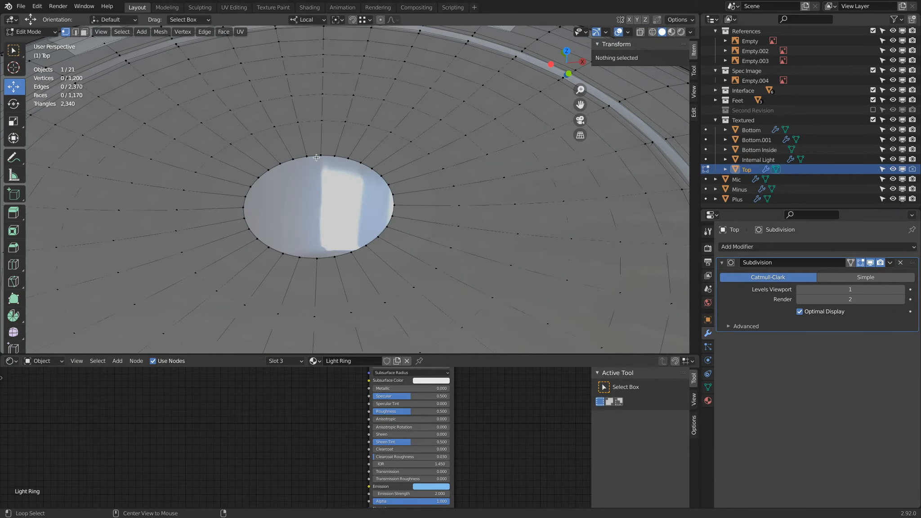
left_click(316, 157, "alt")
key("f")
scroll(336, 167, "down", 4)
middle_click_drag(336, 166, 351, 186)
Step: Undo the hole fill and the centre vertex deletion on the Top, and return to Object Mode
key("Tab")
key("Tab")
key("alt+a")
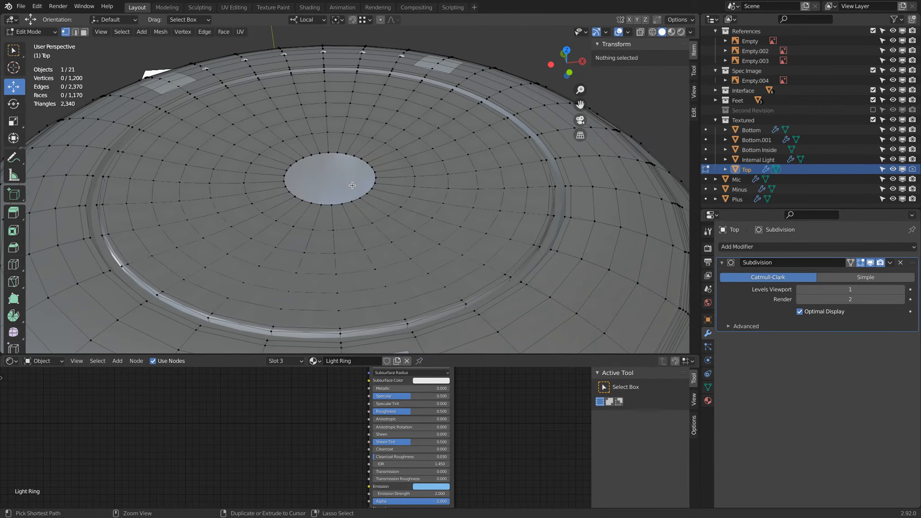
key("Tab")
scroll(352, 185, "down", 10)
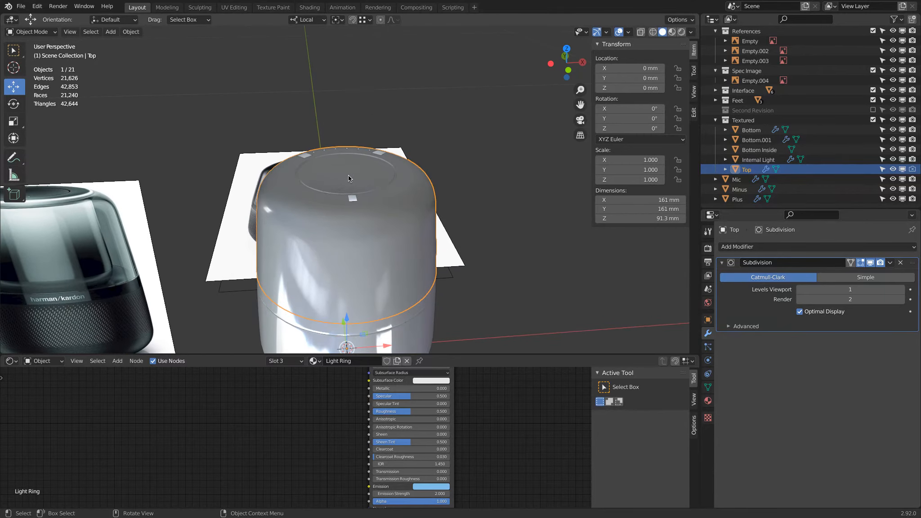
Step: Preview the speaker in rendered shading and set the World background strength to 1
key("z")
left_click(347, 124)
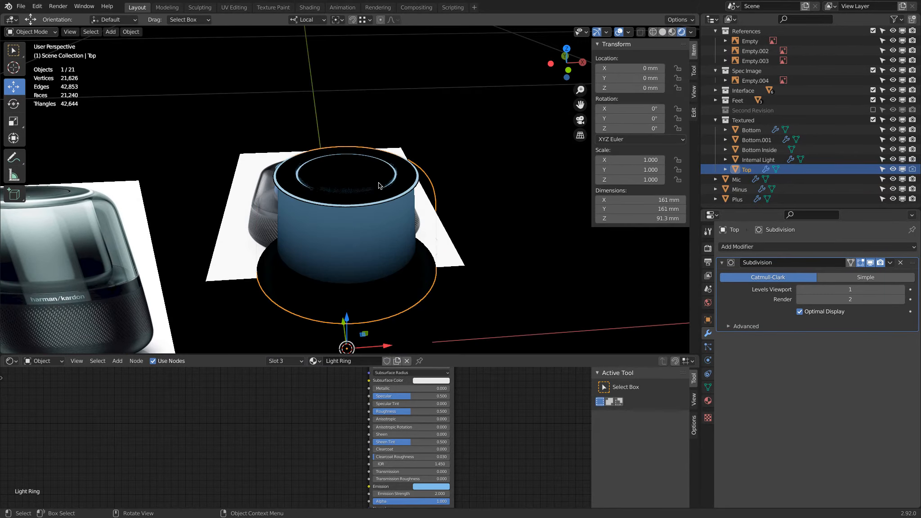
middle_click_drag(379, 186, 364, 211)
left_click(708, 302)
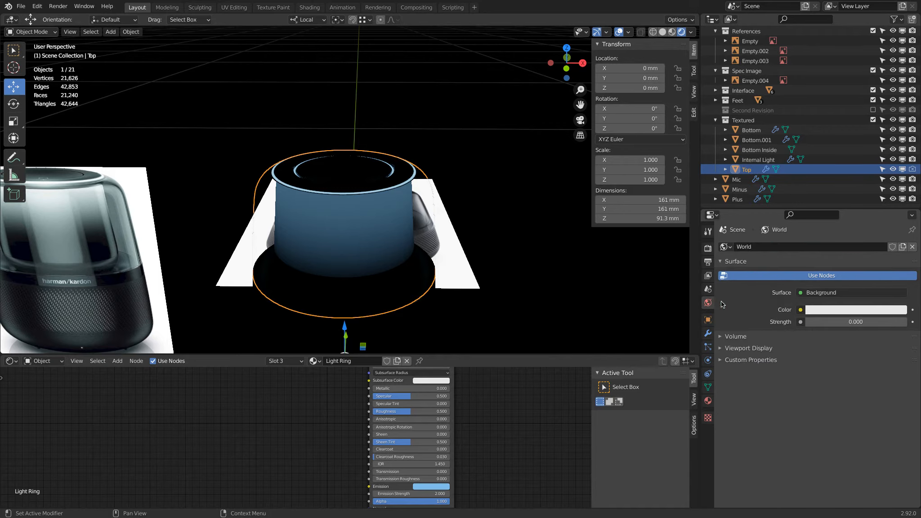
left_click(843, 322)
type("1")
key("Return")
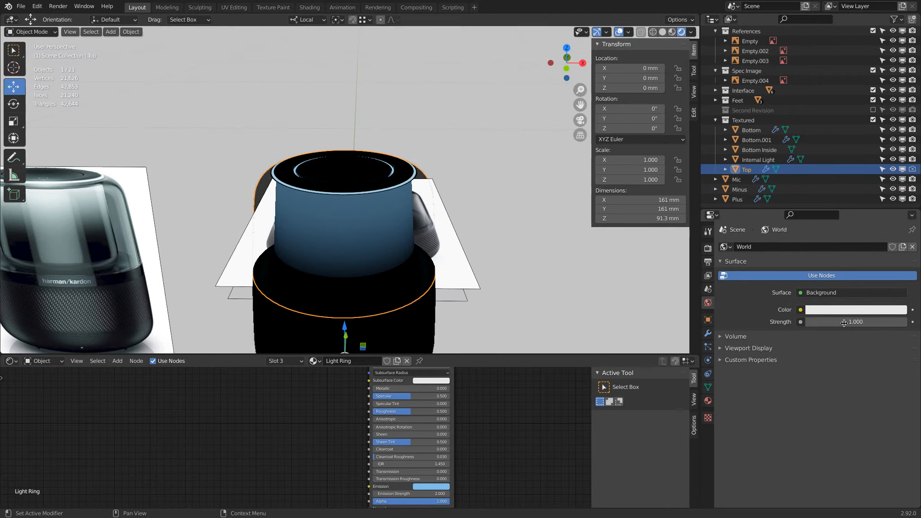
Step: Switch the render engine to Cycles, inspect the speaker's top close up, and switch back to Eevee
mouse_move(354, 92)
middle_mouse_down()
mouse_move(349, 140)
mouse_move(236, 75)
mouse_move(345, 98)
middle_mouse_up()
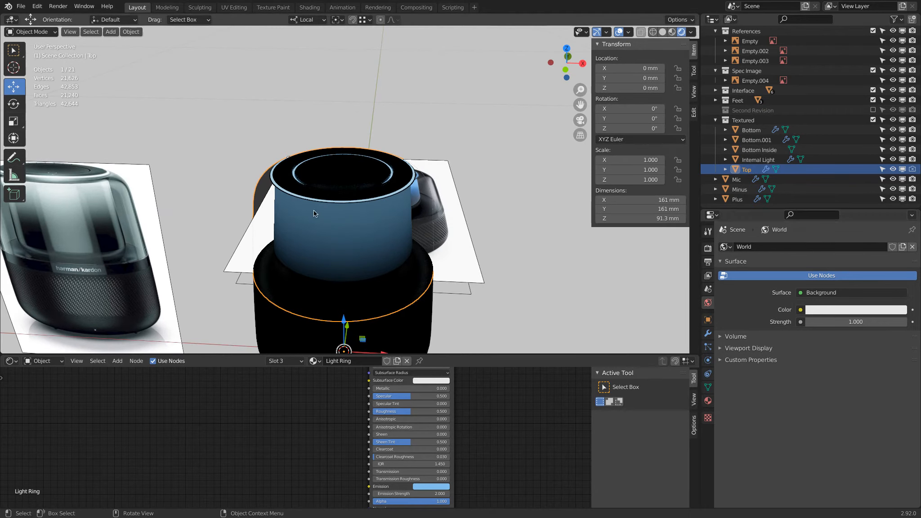
left_click(707, 249)
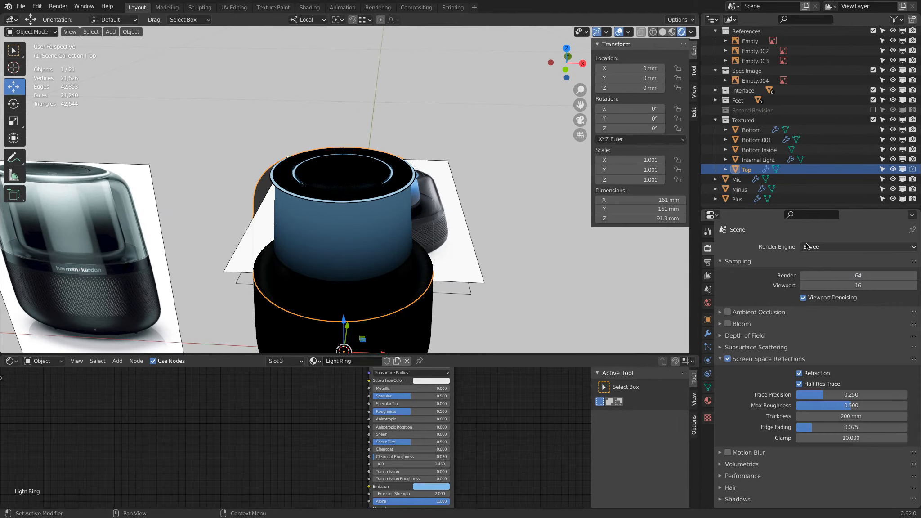
left_click(857, 246)
left_click(832, 279)
middle_click_drag(310, 136, 348, 148)
scroll(355, 196, "up", 3)
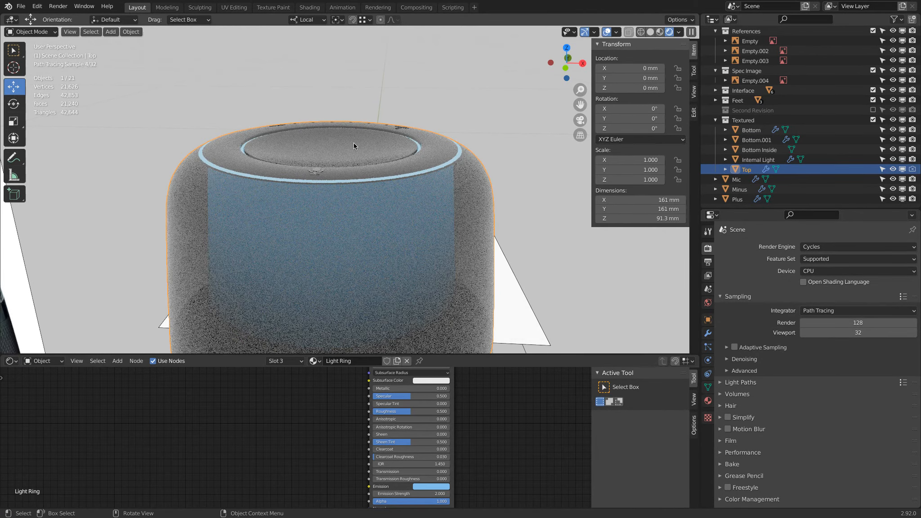
scroll(357, 133, "up", 1)
scroll(357, 133, "up", 4)
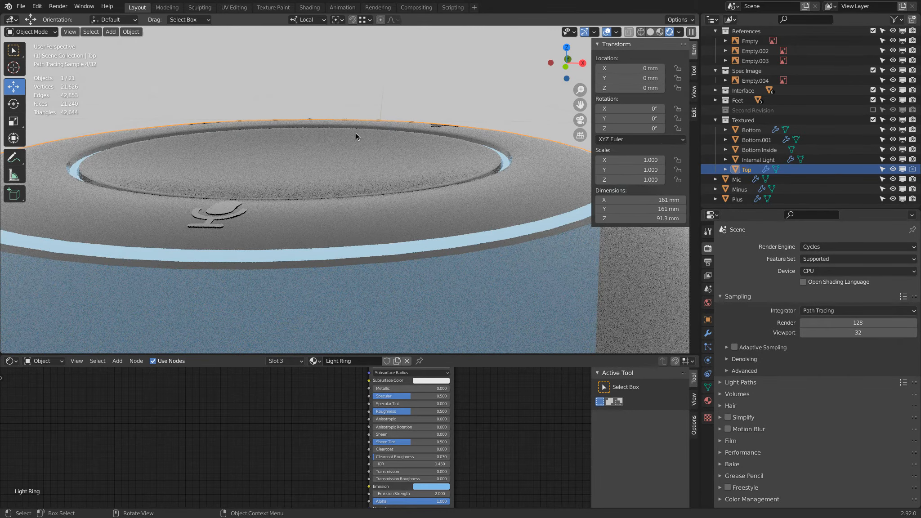
left_click(831, 247)
left_click(839, 258)
Step: Add a point light, raise it about 243 mm above the origin to check the top's reflections, and delete it
scroll(324, 158, "down", 6)
middle_click_drag(315, 150, 252, 155)
scroll(251, 154, "down", 6)
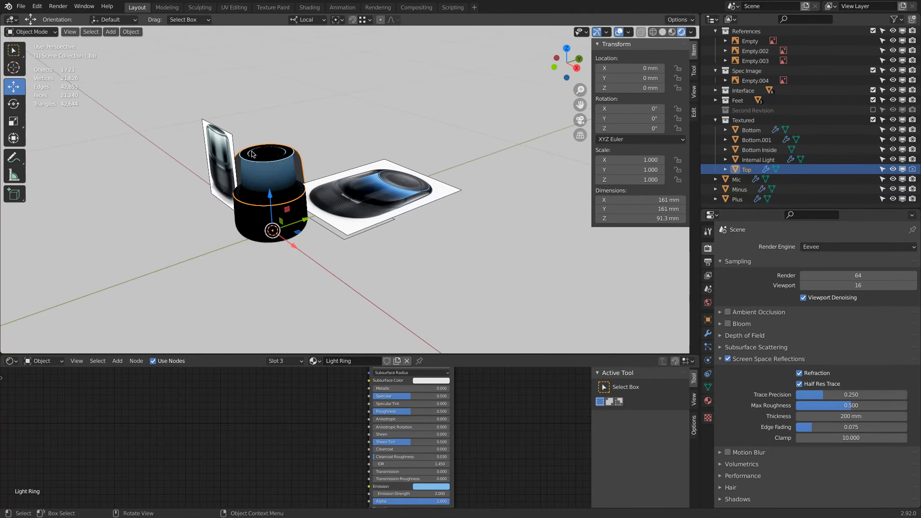
key("shift+a")
mouse_move(251, 151)
left_click(306, 150)
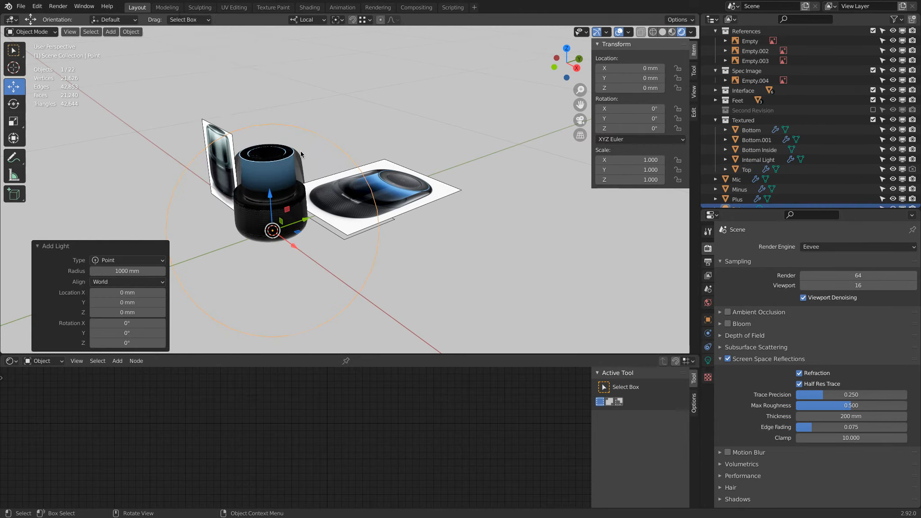
left_click_drag(271, 203, 273, 109)
scroll(273, 111, "up", 5)
middle_click_drag(270, 116, 314, 107)
key("x")
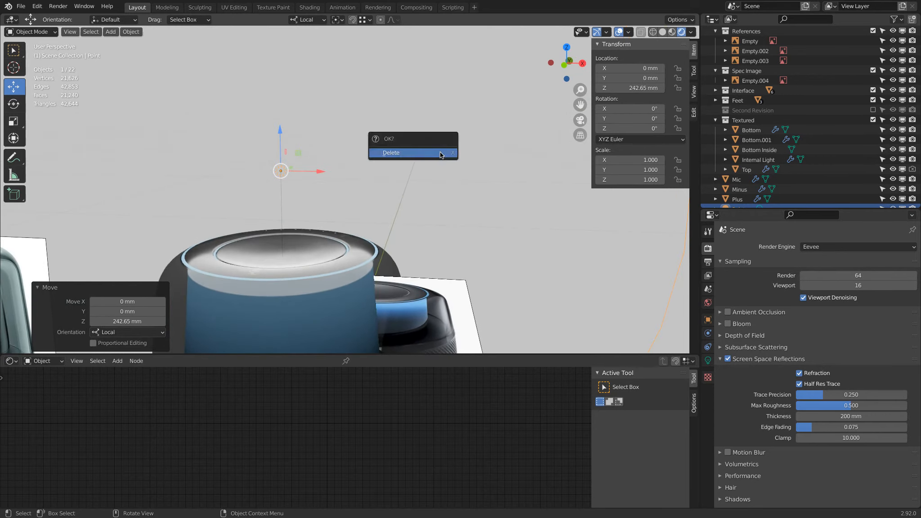
left_click(440, 152)
Step: Switch the viewport to solid shading and examine the centre of the speaker's top surface
key("z")
middle_click_drag(368, 159, 358, 294)
scroll(351, 240, "up", 3)
scroll(275, 199, "up", 5)
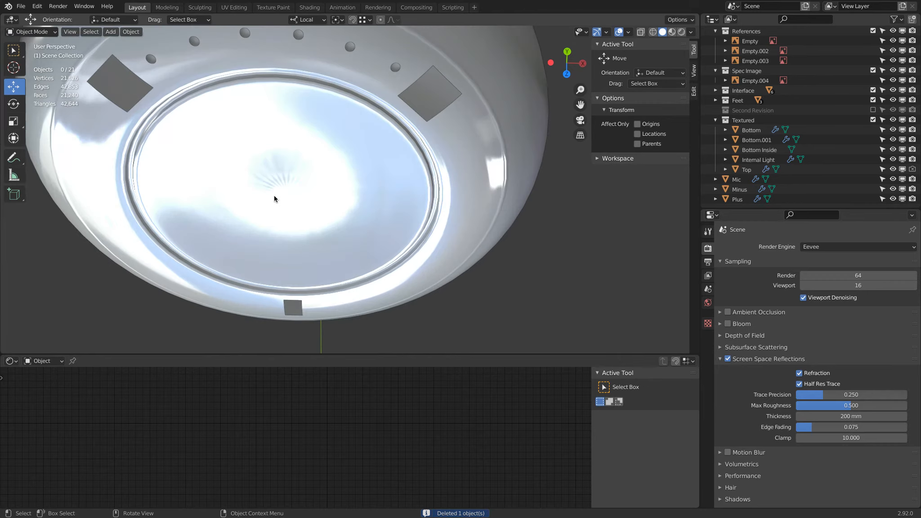
scroll(285, 195, "down", 3)
middle_click_drag(300, 200, 295, 78)
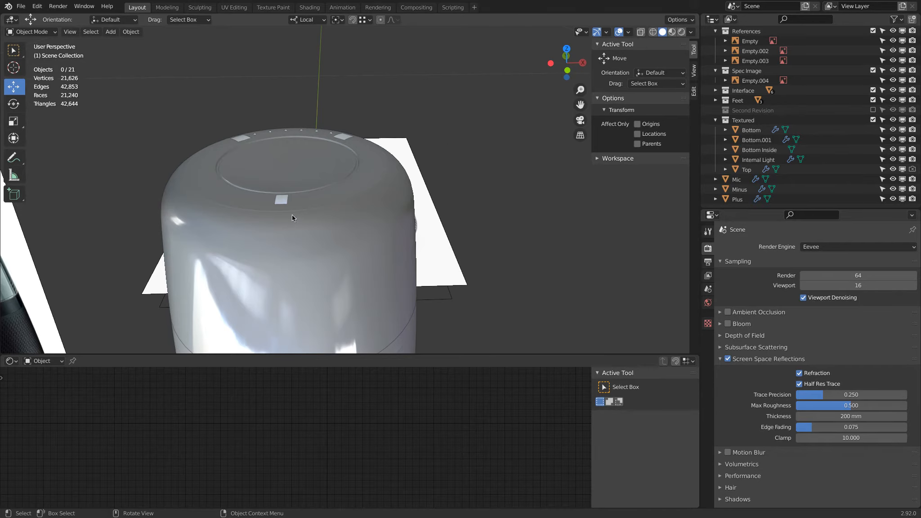
Step: Turn on the Face Orientation overlay and check the whole speaker body
scroll(292, 214, "up", 2)
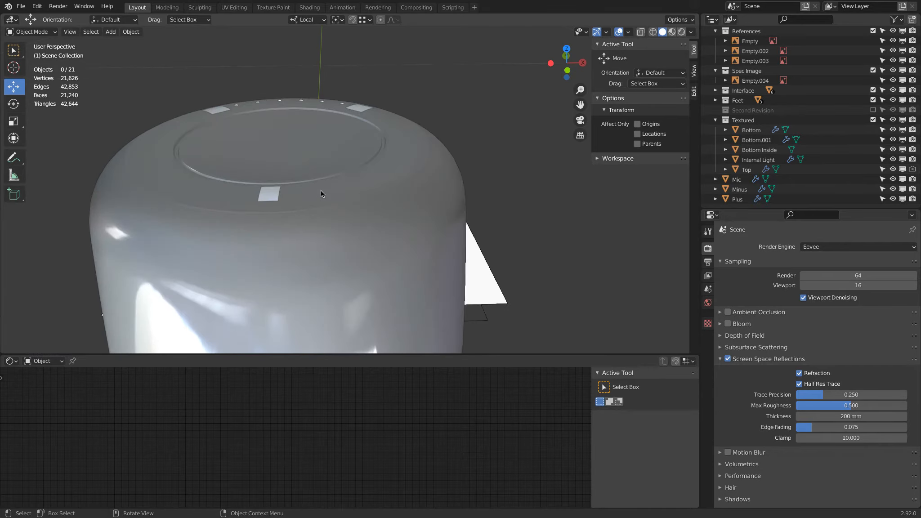
left_click(607, 33)
mouse_move(630, 33)
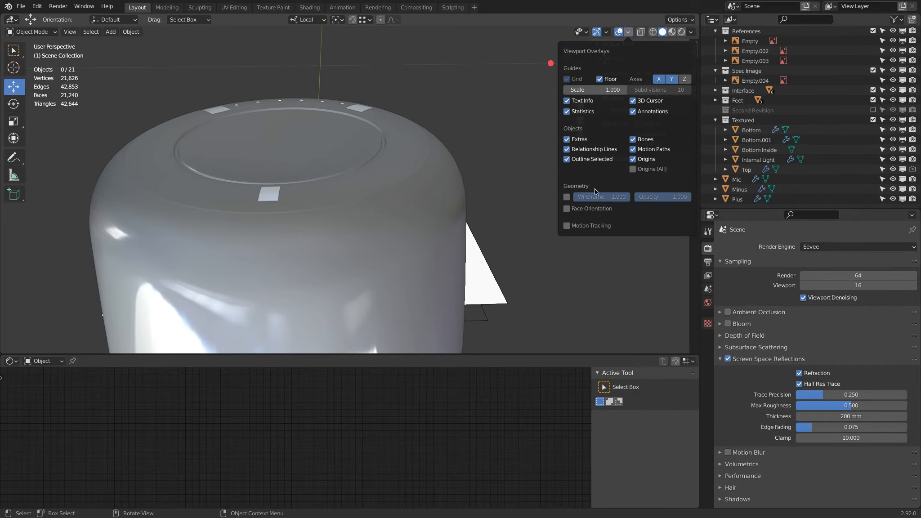
left_click(568, 209)
scroll(442, 139, "down", 4)
middle_click_drag(441, 139, 437, 113)
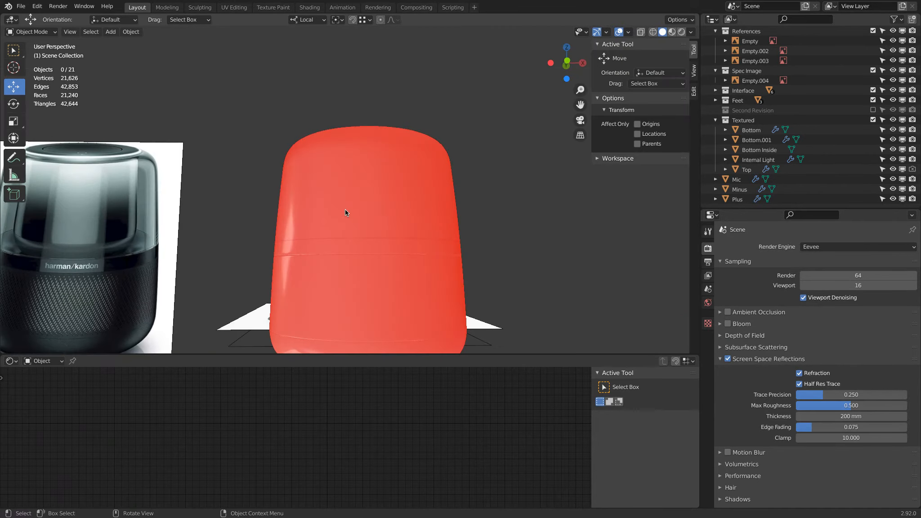
Step: Recalculate the normals of the whole Top mesh to face outward
left_click(332, 190)
key("Tab")
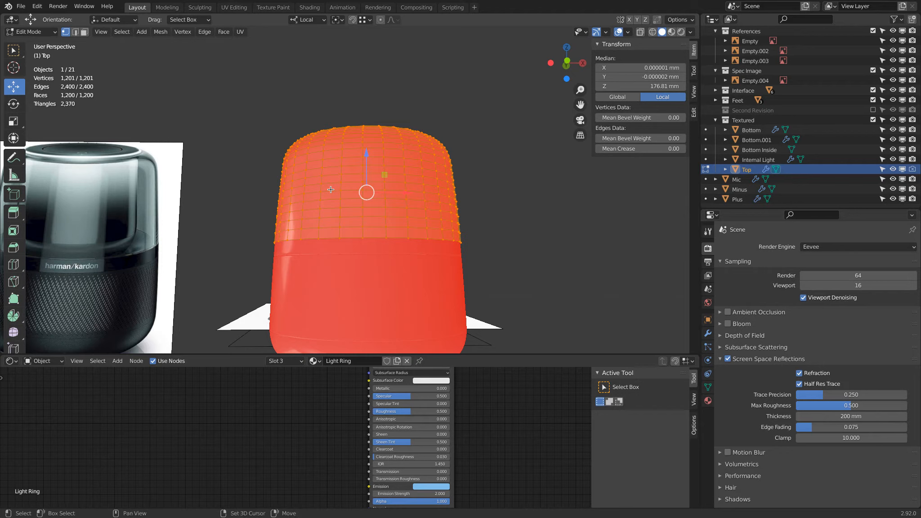
key("shift+n")
key("Tab")
Step: Recalculate the normals of the whole Bottom mesh to face outward
left_click(291, 289)
key("Tab")
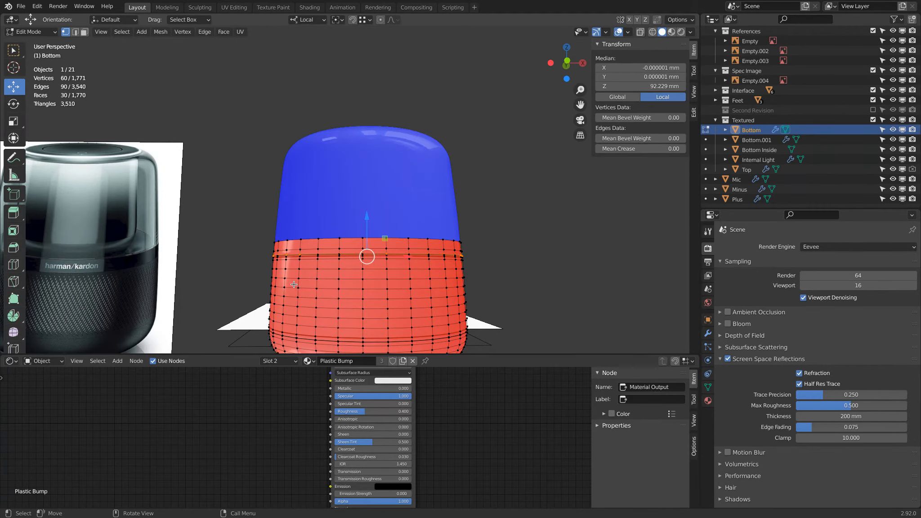
key("a")
key("shift+n")
middle_click_drag(294, 284, 320, 224)
key("Tab")
Step: Hide the Top and recalculate the outward normals of the Bottom.001 mesh beneath it
left_click(296, 223)
key("h")
left_click(297, 275)
scroll(298, 275, "up", 3)
middle_click_drag(297, 275, 293, 230)
key("Tab")
key("a")
key("shift+n")
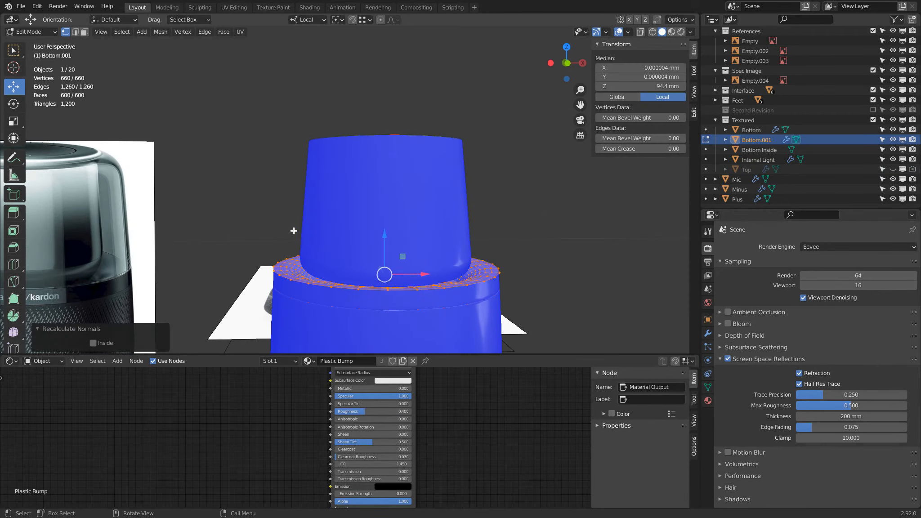
Step: Return to Object Mode, reveal the hidden Top and turn off the Face Orientation overlay
key("Tab")
middle_click_drag(312, 222, 352, 224)
key("alt+h")
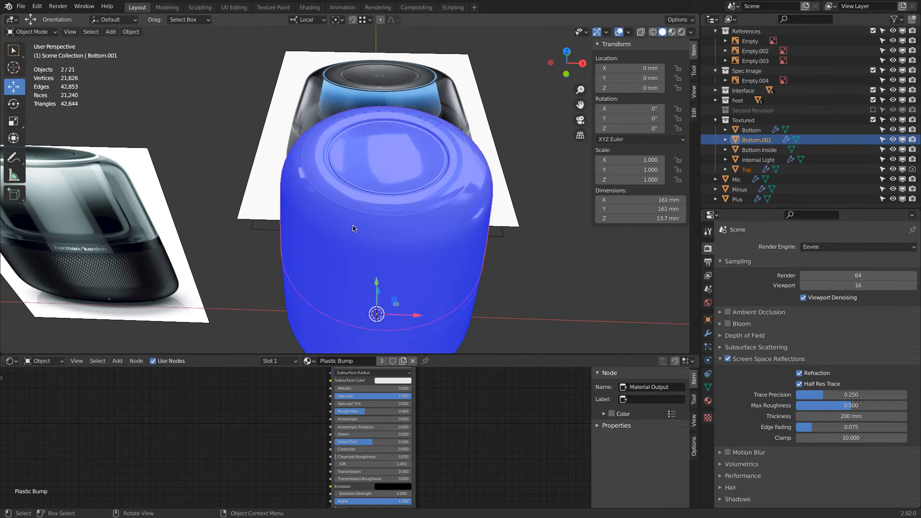
left_click(625, 31)
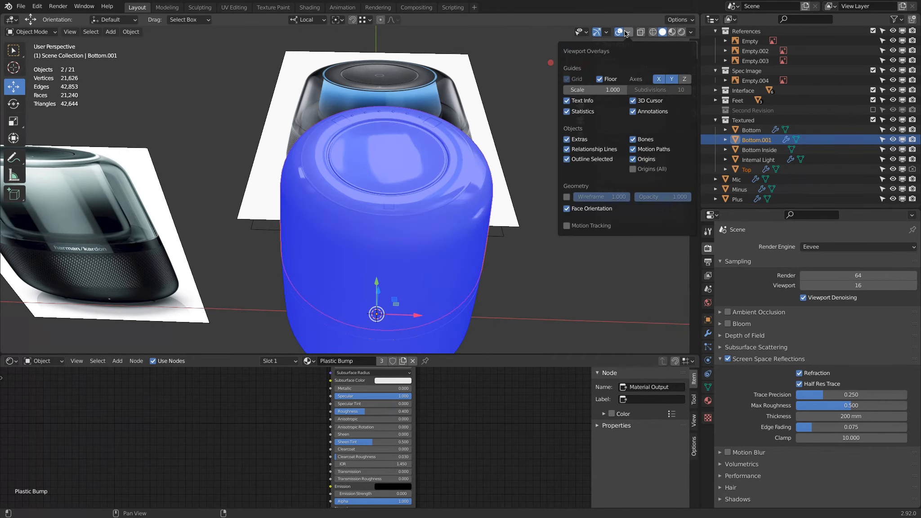
left_click(608, 210)
Step: Select the first edge loops of the Top's ring groove in Edit Mode and show its Subdivision modifier on the cage
middle_click_drag(458, 209, 317, 181)
scroll(345, 211, "up", 3)
scroll(320, 97, "up", 5)
middle_click_drag(325, 116, 335, 87)
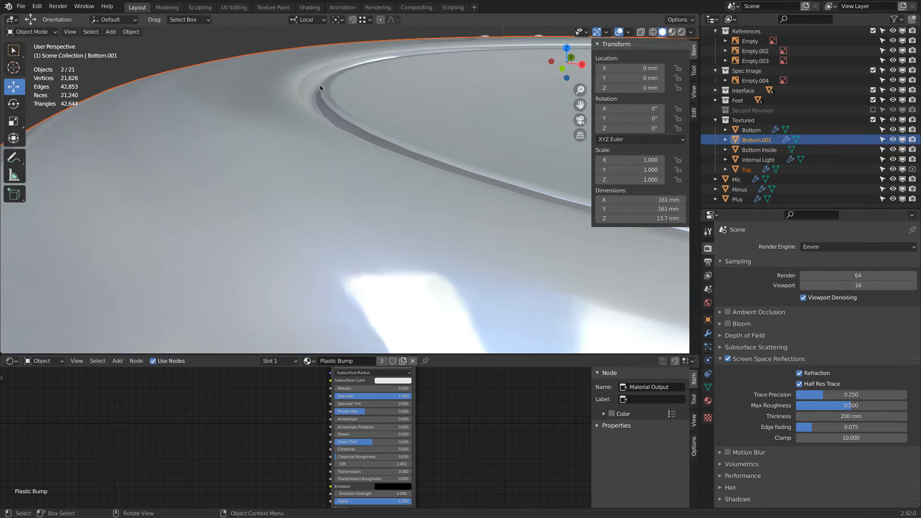
left_click(319, 85)
key("Tab")
left_click(77, 32)
left_click(285, 112, "alt")
left_click(297, 121, "alt+shift")
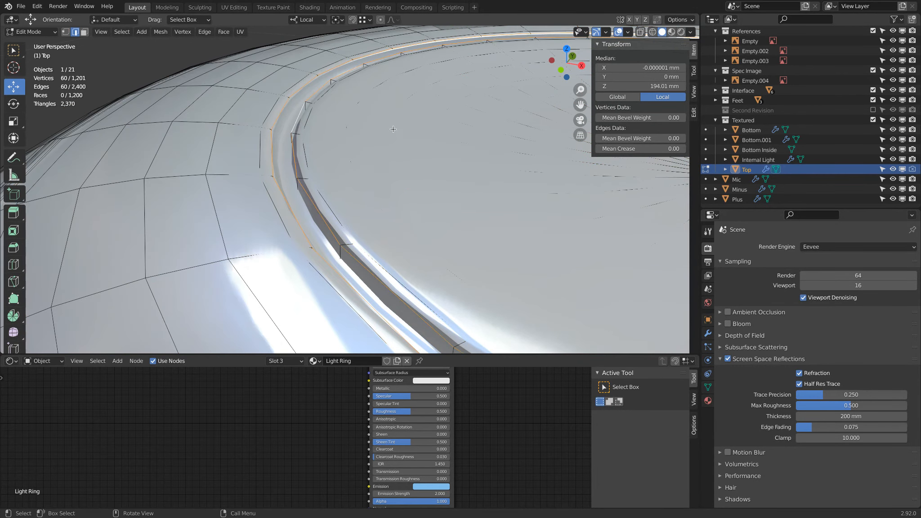
left_click(707, 333)
left_click(851, 263)
middle_click_drag(293, 167, 315, 159)
Step: Add the remaining groove edge loops to the Top's selection, set their mean crease to 1 and return to Object Mode
left_click(314, 128, "alt+shift")
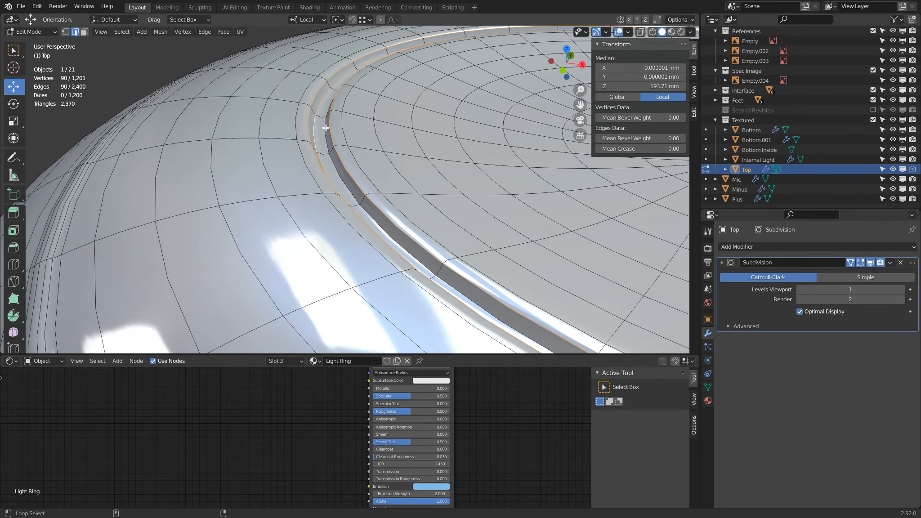
left_click(325, 128, "alt+shift")
left_click(642, 147)
key("Return")
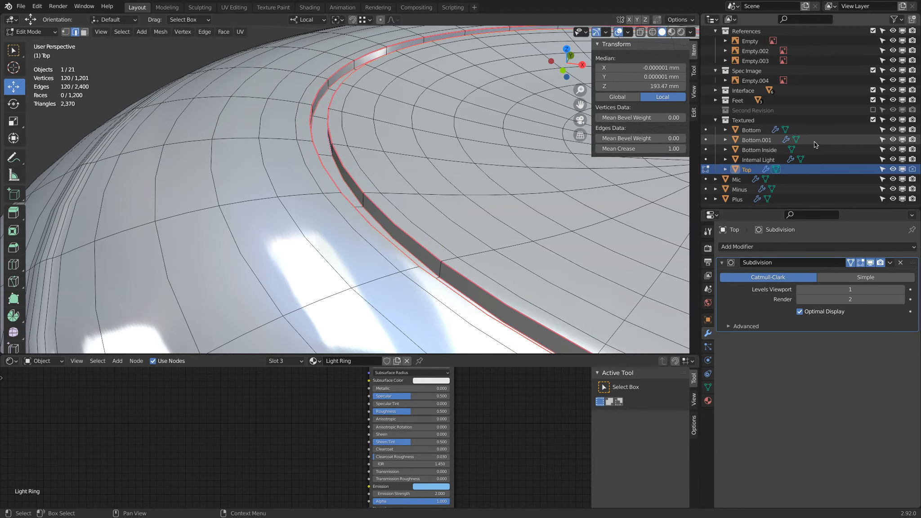
scroll(381, 236, "down", 5)
key("Tab")
Step: Open the Bottom in Edit Mode at its upper seam groove and show its Subdivision modifier on the cage
middle_click_drag(381, 236, 380, 93)
scroll(390, 221, "down", 2)
scroll(373, 193, "down", 2)
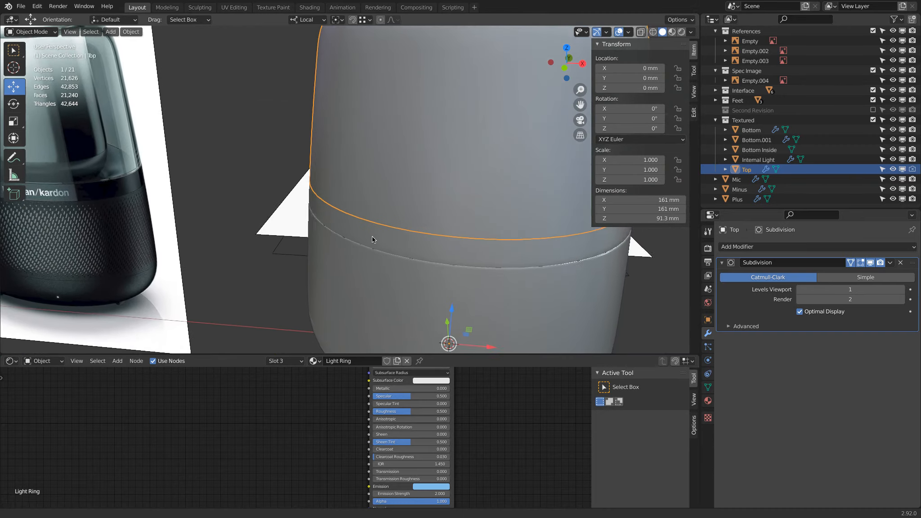
scroll(371, 241, "up", 3)
middle_click_drag(363, 246, 358, 226)
scroll(308, 175, "up", 2)
middle_click_drag(299, 175, 301, 172)
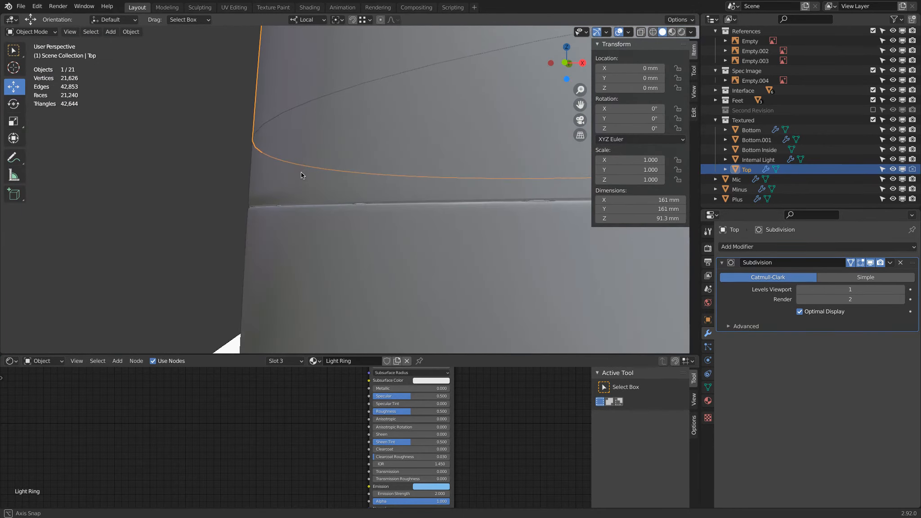
scroll(297, 178, "up", 2)
left_click(261, 216)
scroll(249, 219, "up", 2)
mouse_move(237, 219)
middle_mouse_down()
mouse_move(210, 206)
mouse_move(242, 239)
mouse_move(248, 231)
middle_mouse_up()
key("Tab")
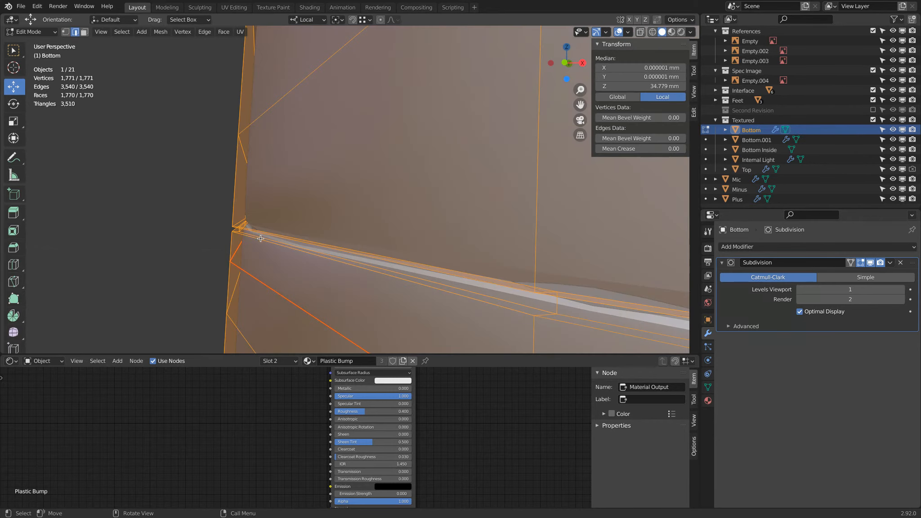
left_click(851, 263)
middle_click_drag(237, 243, 275, 232)
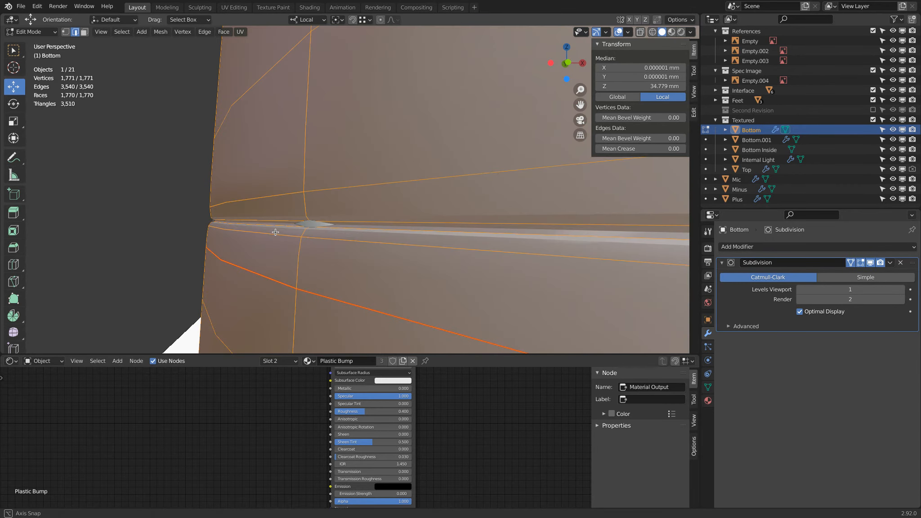
Step: Select the four edge loops of the Bottom's upper seam groove and crease them by 1
left_click(270, 225, "alt")
left_click(267, 221, "alt+shift")
left_click(261, 231, "alt+shift")
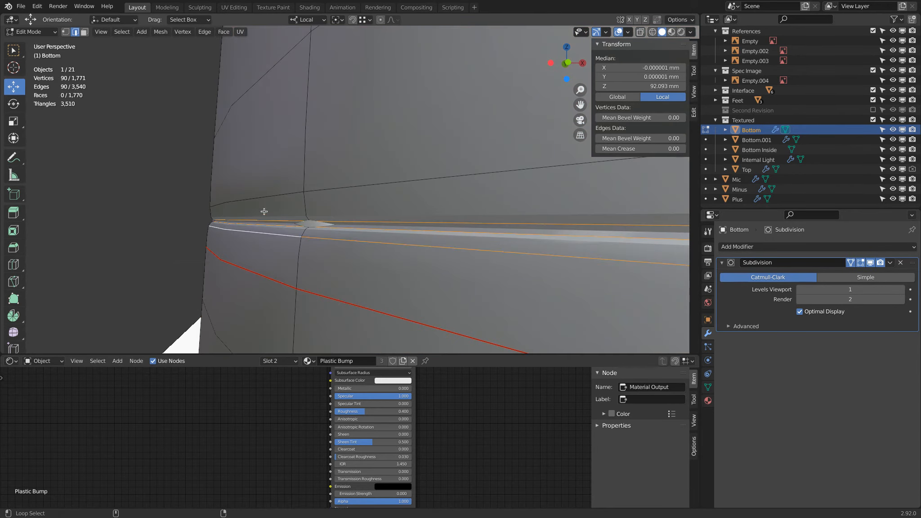
left_click(259, 196, "alt+shift")
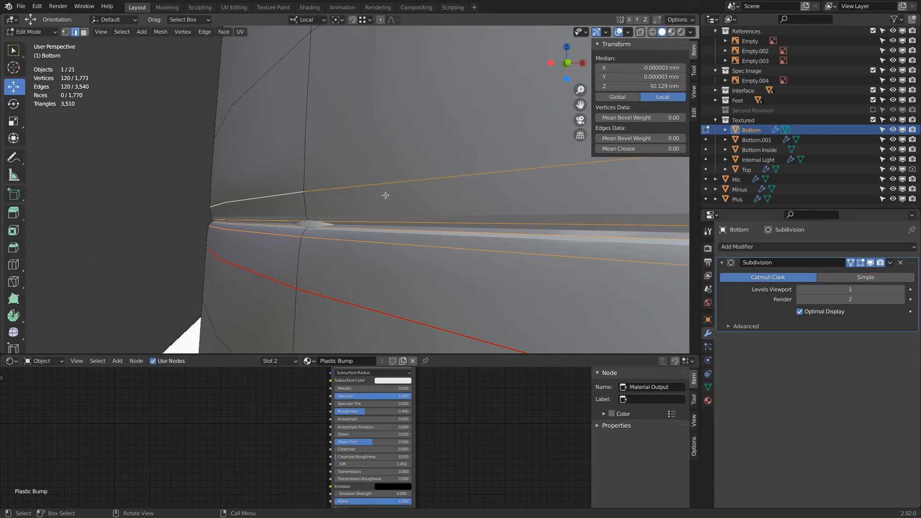
key("shift+e")
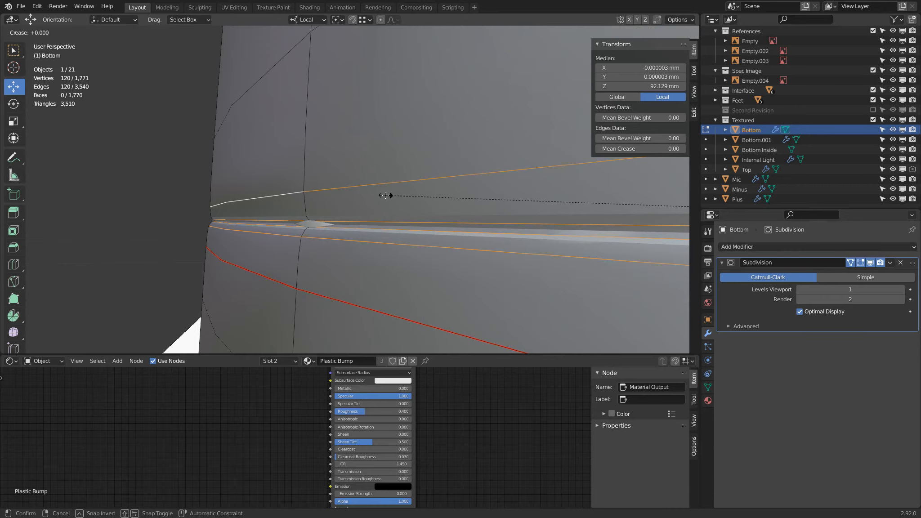
type("1")
key("Return")
mouse_move(382, 196)
middle_mouse_down()
mouse_move(256, 160)
mouse_move(550, 193)
mouse_move(385, 197)
middle_mouse_up()
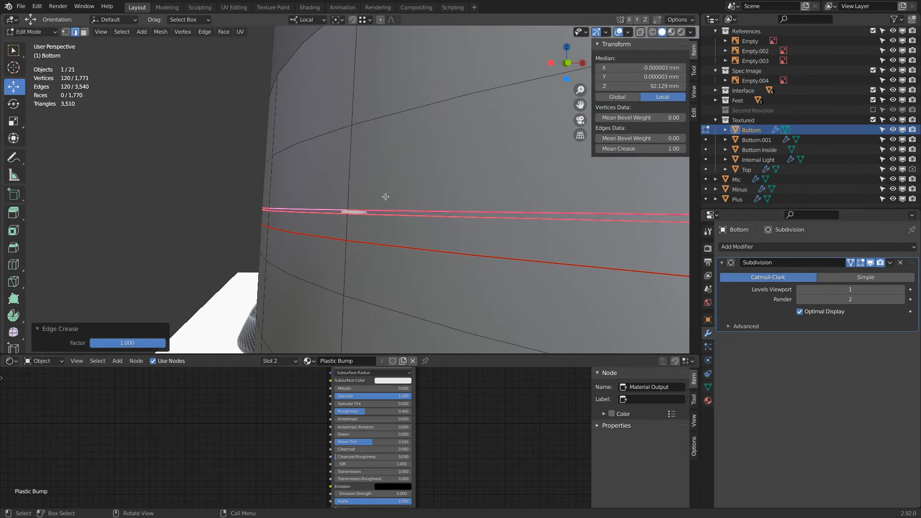
key("Tab")
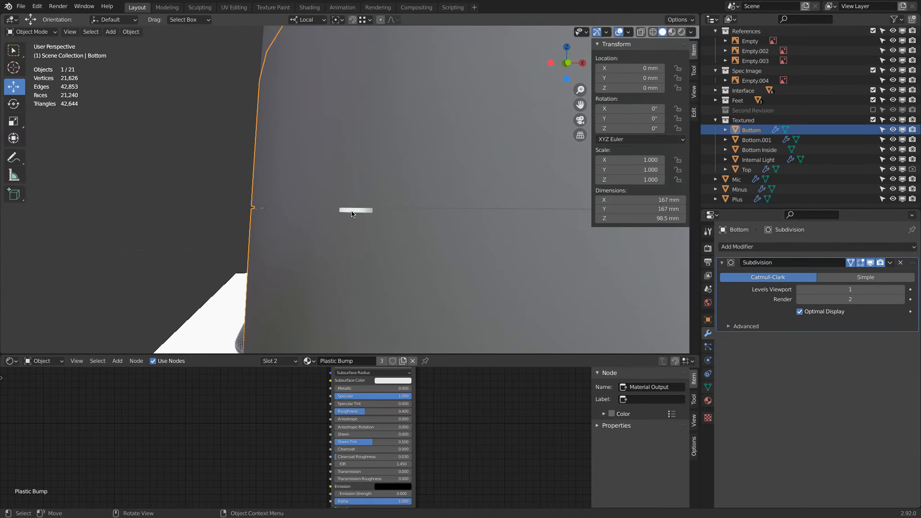
Step: Add a Subdivision Surface modifier to the Bottom Inside object
left_click(351, 211)
scroll(352, 211, "down", 3)
left_click(732, 247)
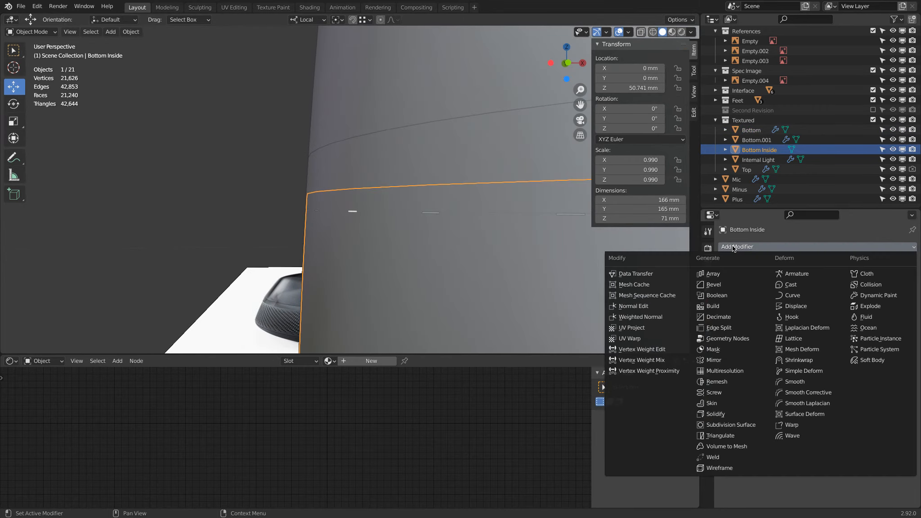
left_click(754, 426)
Step: Select the four edge loops of the Bottom's lower seam groove and crease them by 1
middle_click_drag(465, 261, 463, 178)
scroll(310, 234, "up", 4)
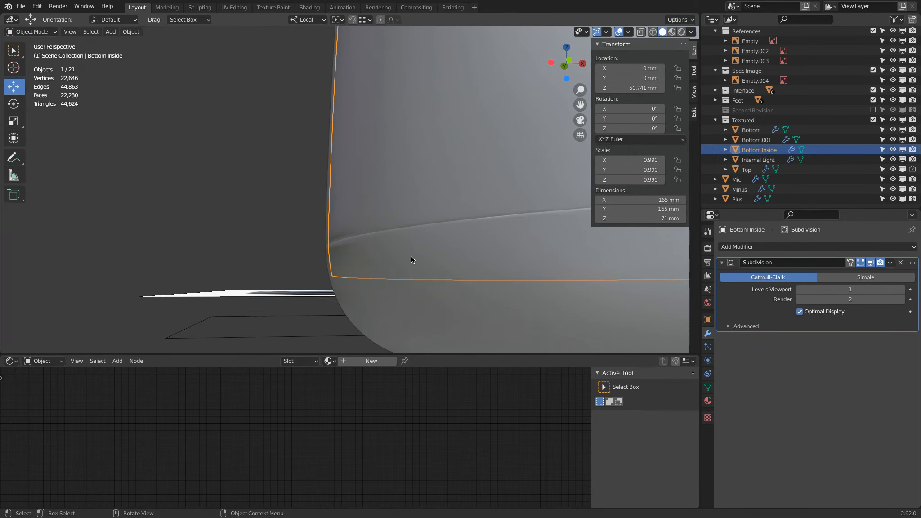
left_click(346, 242)
key("Tab")
scroll(332, 242, "up", 3)
left_click(338, 229, "alt")
left_click(337, 225, "alt+shift")
left_click(337, 217, "alt+shift")
left_click(338, 248, "alt+shift")
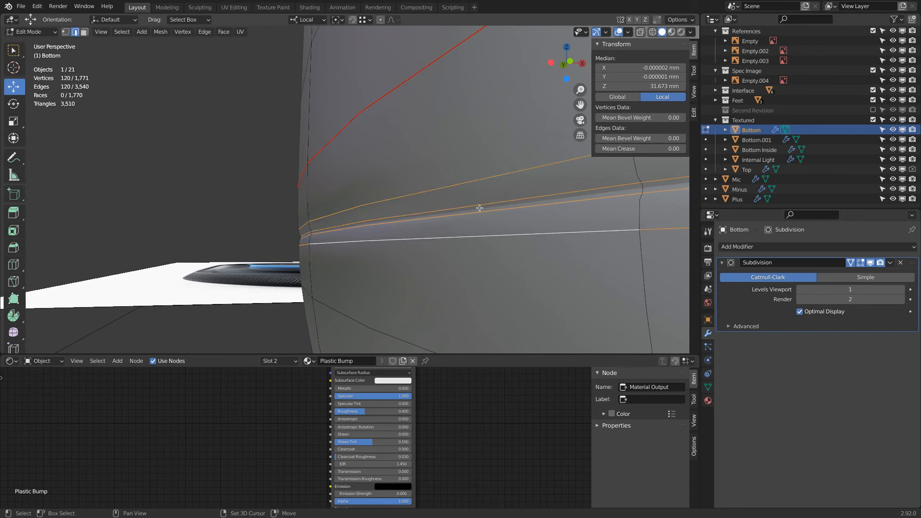
key("shift+e")
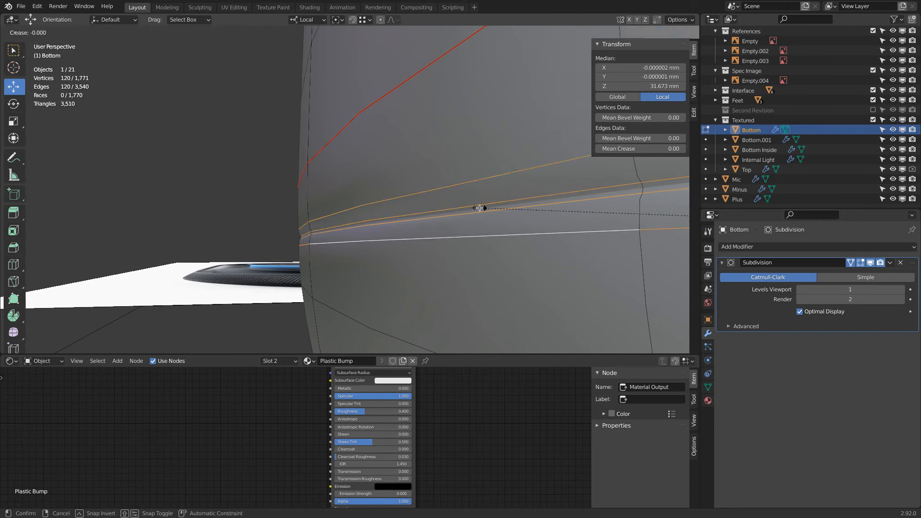
type("1")
key("Return")
key("Tab")
Step: Switch the viewport to material preview shading and view the whole speaker from the front
mouse_move(446, 197)
middle_mouse_down()
mouse_move(452, 153)
mouse_move(511, 148)
mouse_move(511, 138)
mouse_move(398, 140)
mouse_move(425, 106)
mouse_move(461, 128)
mouse_move(372, 211)
mouse_move(401, 138)
mouse_move(381, 188)
mouse_move(421, 203)
mouse_move(401, 183)
middle_mouse_up()
scroll(403, 139, "down", 6)
key("z")
left_click(414, 261)
key("KP_1")
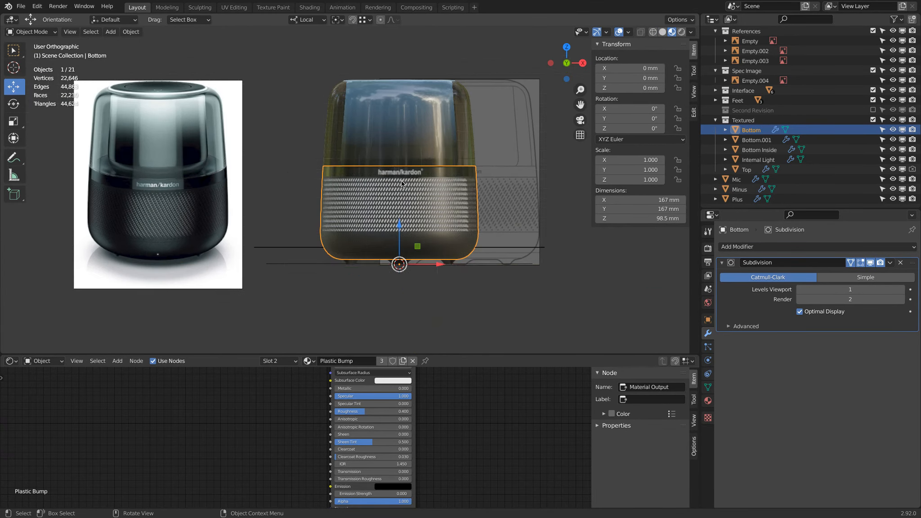
Step: Disconnect the image texture's color from the Base Color of the Plus icon's material, keeping its alpha link
key("alt+a")
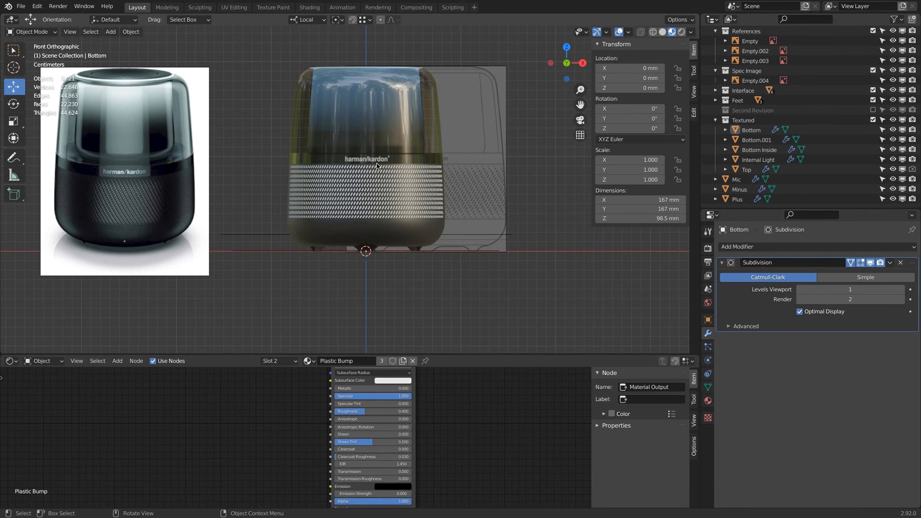
key("KP_7")
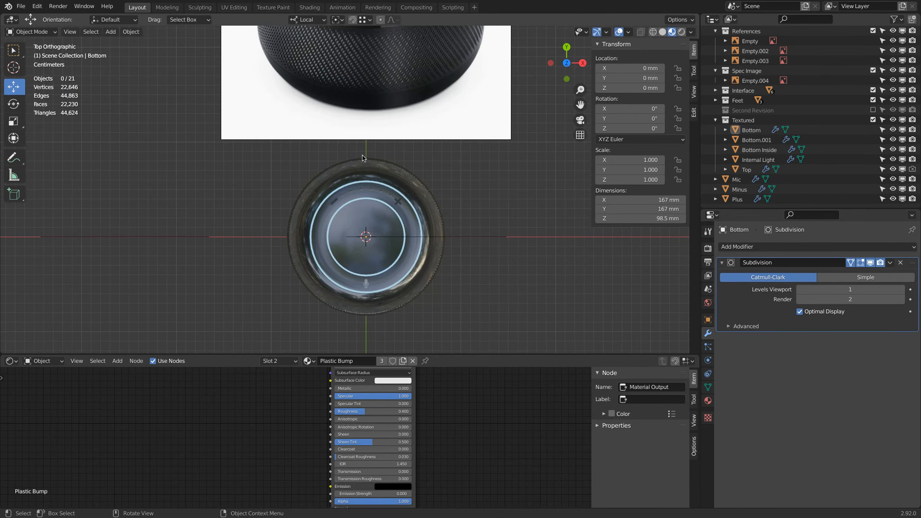
scroll(396, 204, "up", 4)
left_click(394, 194)
middle_click_drag(443, 197, 458, 125, "shift")
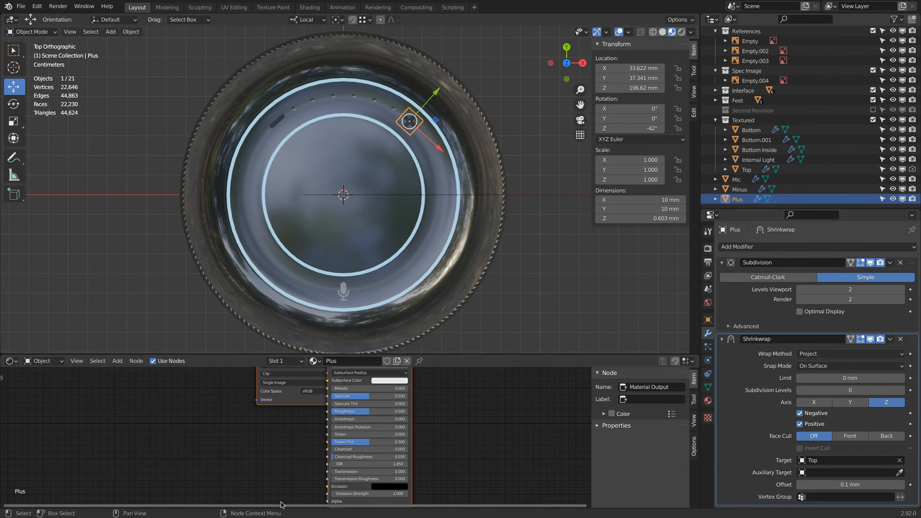
scroll(249, 417, "down", 5)
middle_click_drag(216, 407, 384, 449)
left_click_drag(432, 408, 138, 427)
left_click(232, 433)
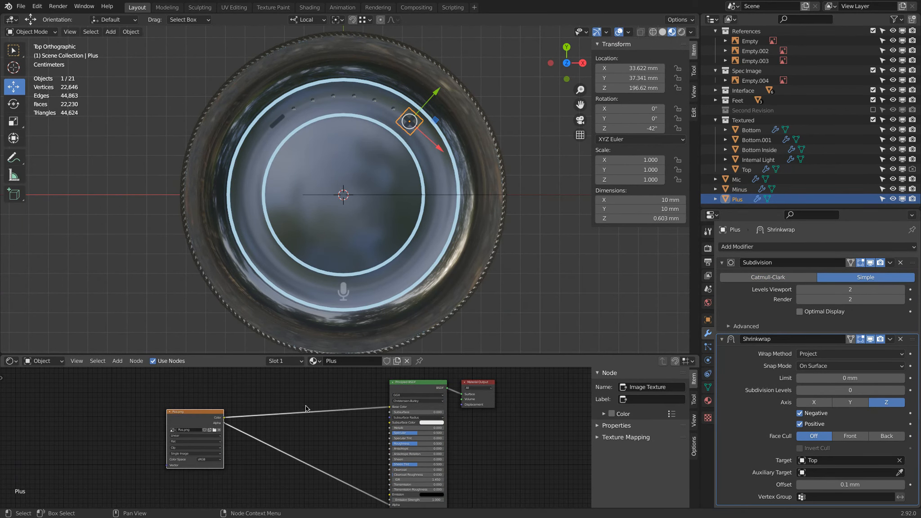
left_click_drag(389, 407, 320, 381)
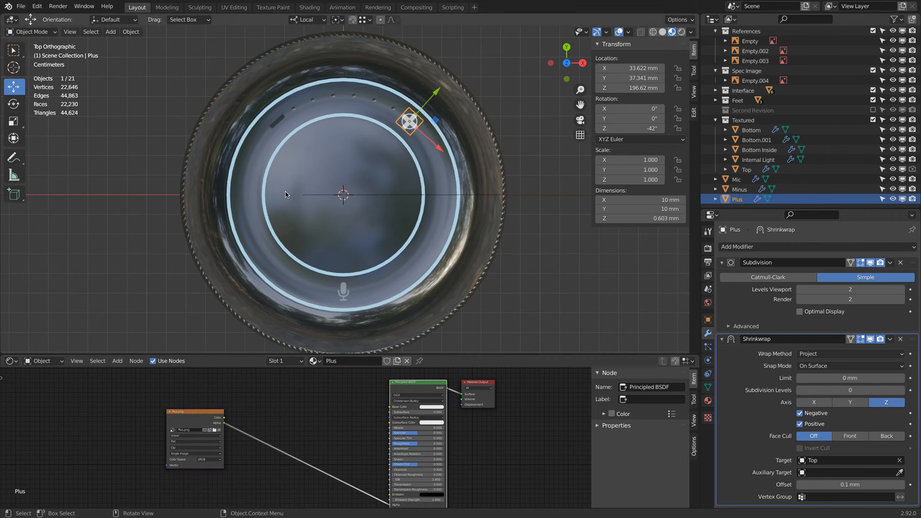
Step: Disconnect the image texture's color from the Base Color of the Minus icon's material
left_click(276, 123)
left_click_drag(446, 401, 308, 413)
left_click_drag(474, 421, 432, 407)
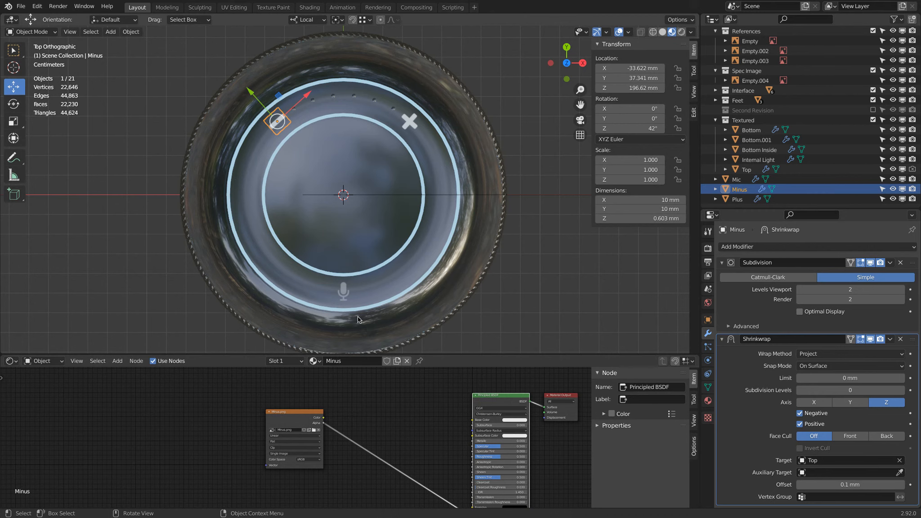
Step: Copy the Mic material's grey Base Color to the Plus and Minus materials and deselect everything
left_click(345, 291)
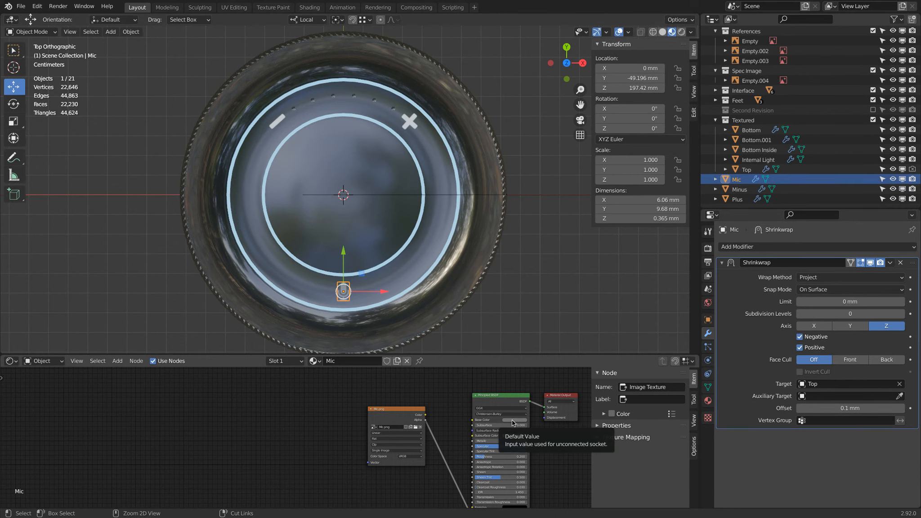
left_click(410, 120)
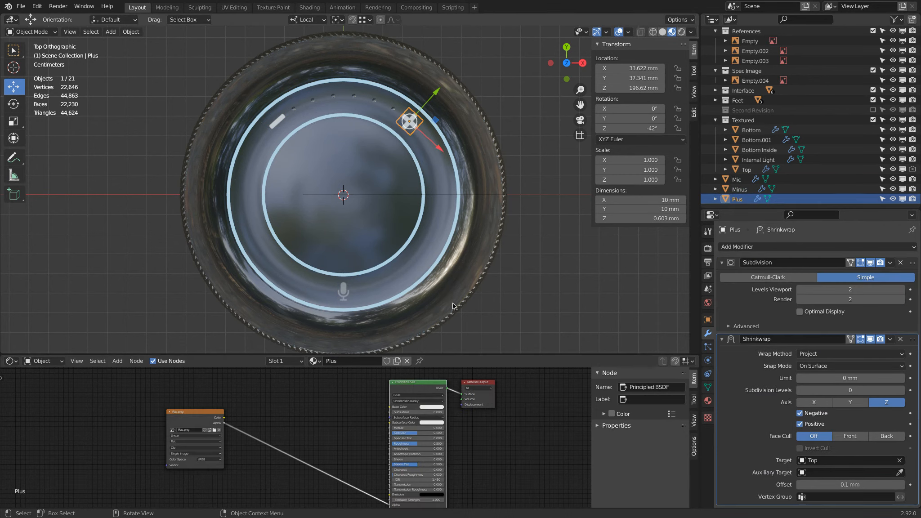
key("ctrl+v")
left_click(277, 121)
key("ctrl+v")
key("alt+a")
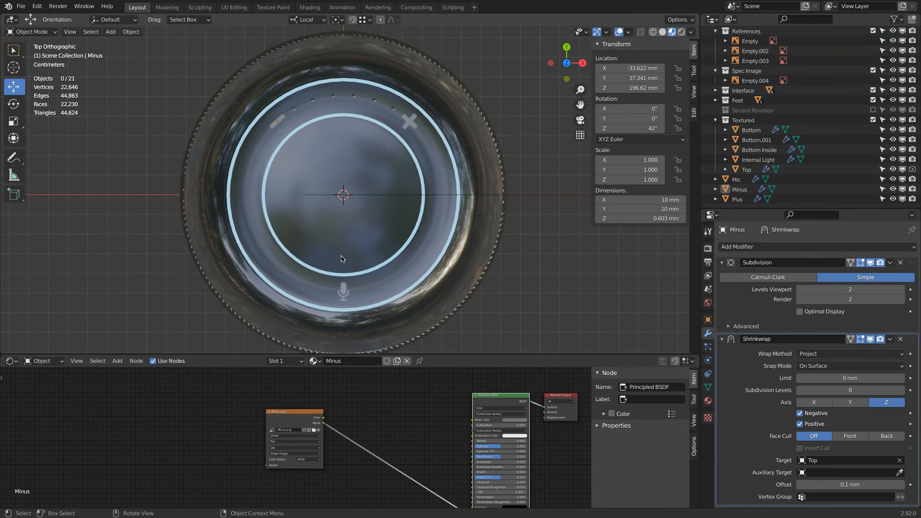
Step: Hide the perforated Bottom shell and select the Bottom Inside object behind it
middle_click_drag(340, 256, 389, 231)
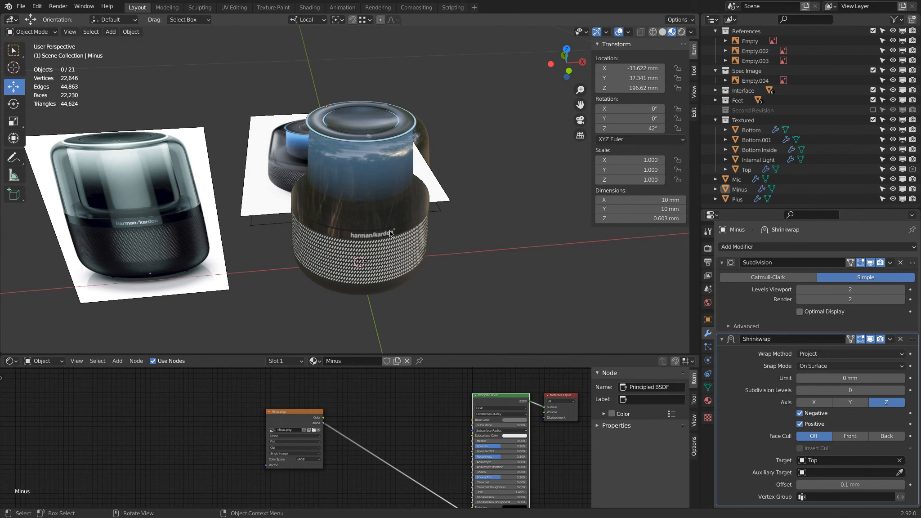
scroll(396, 272, "up", 5)
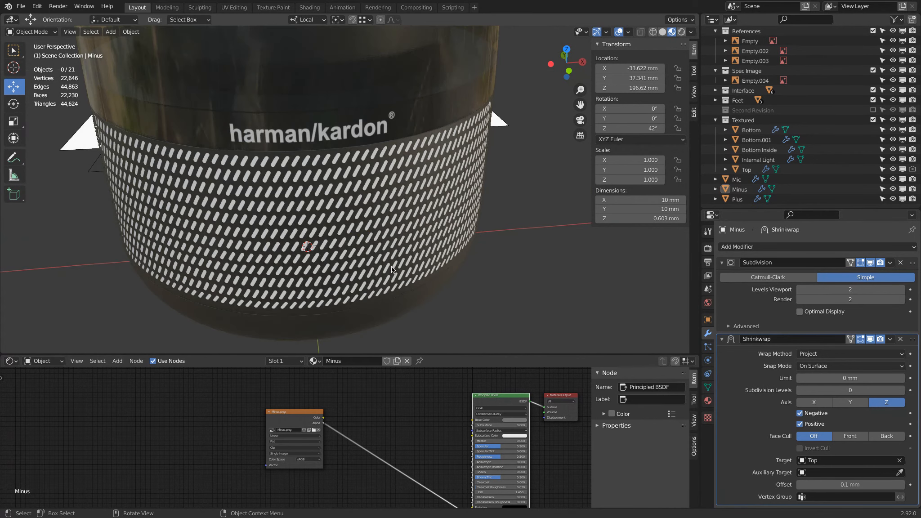
middle_click_drag(396, 272, 391, 255)
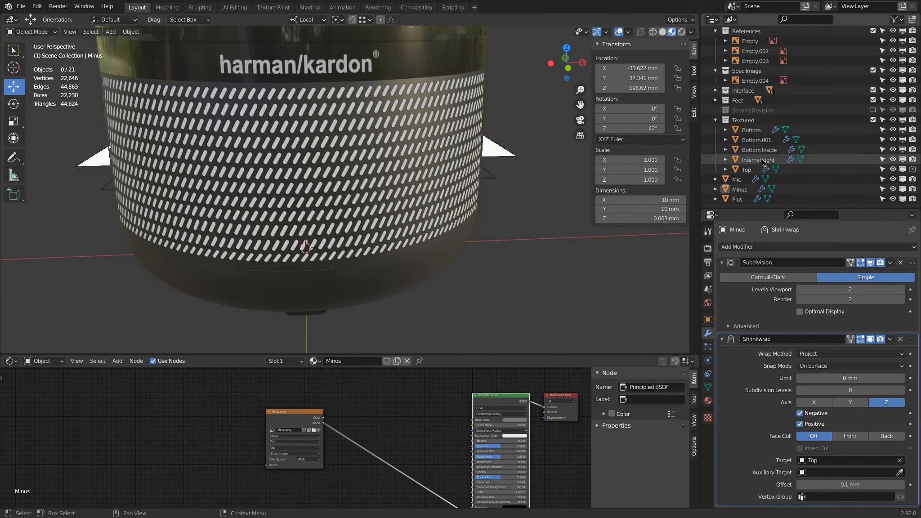
left_click(473, 83)
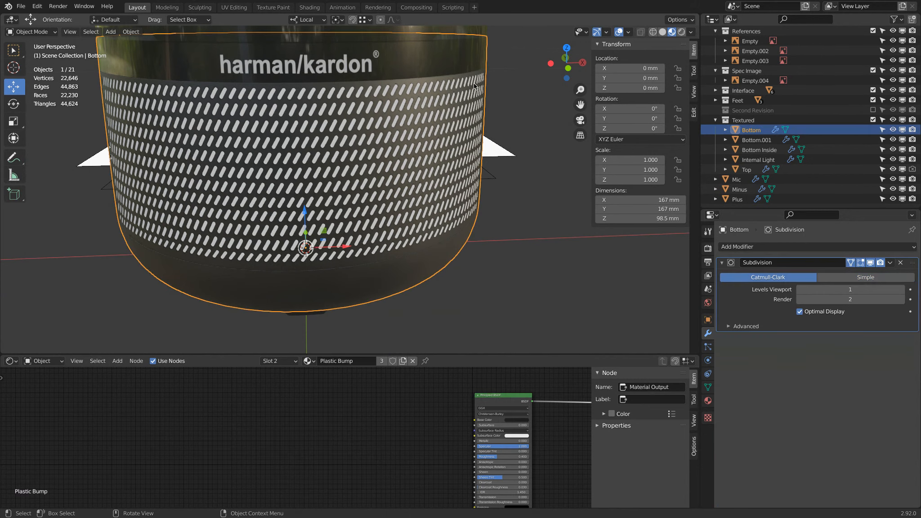
key("h")
left_click(468, 67)
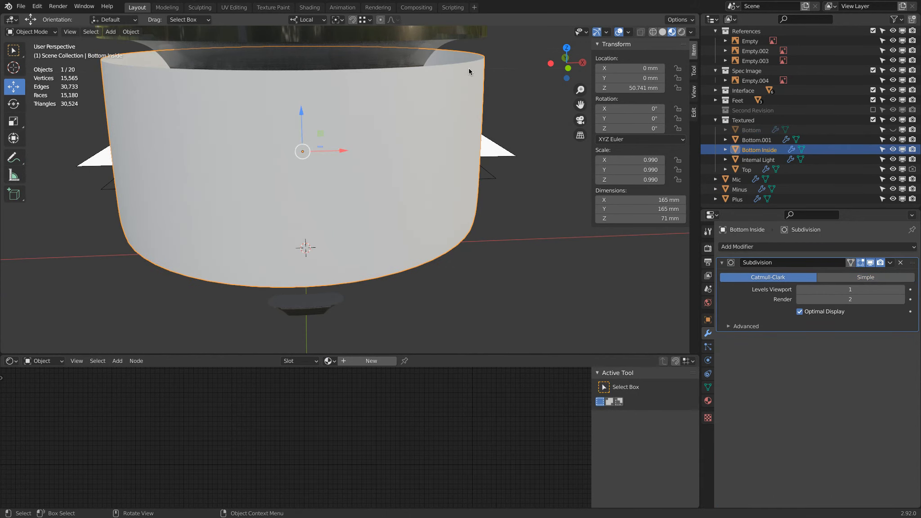
Step: Give Bottom Inside a new material with the copied grey Base Color and unhide the Bottom shell
left_click(385, 362)
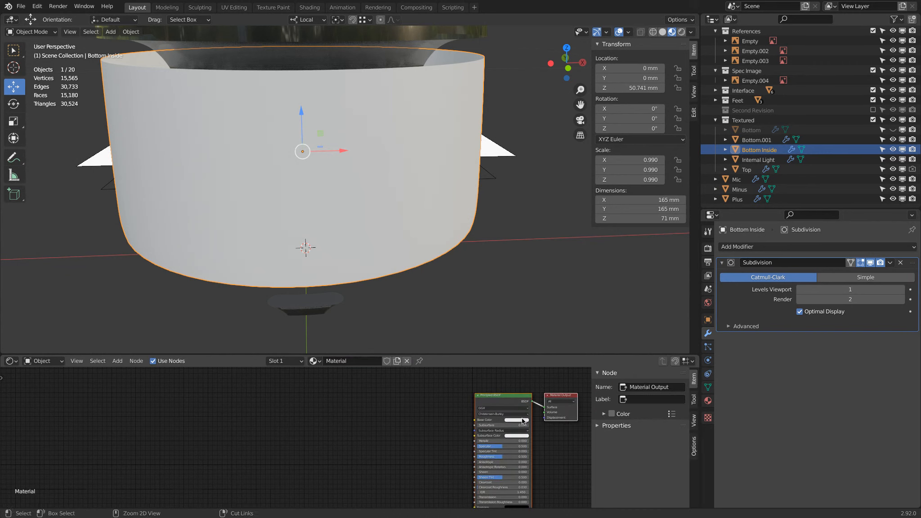
key("ctrl+v")
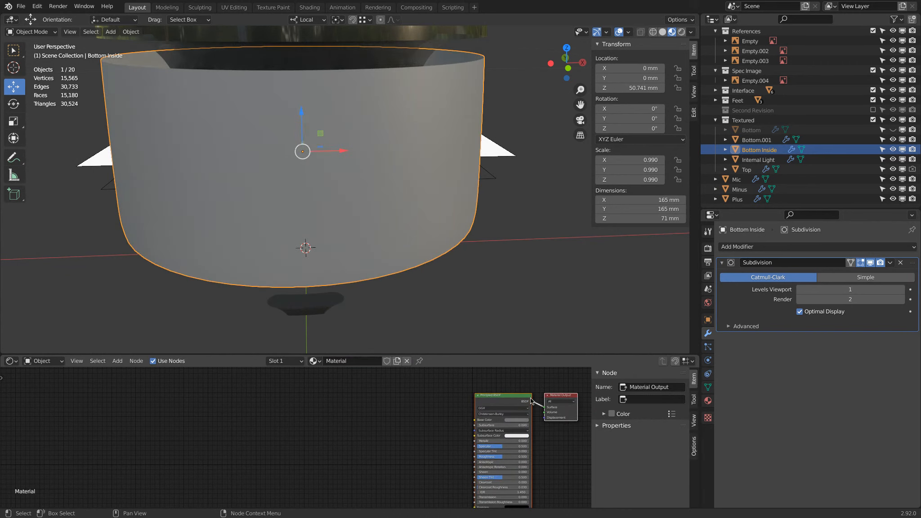
middle_click_drag(396, 88, 423, 116)
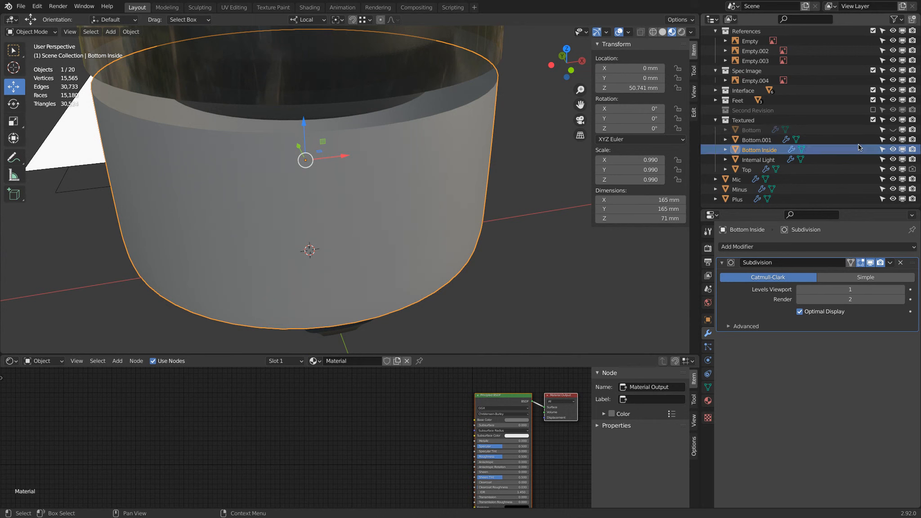
left_click(893, 131)
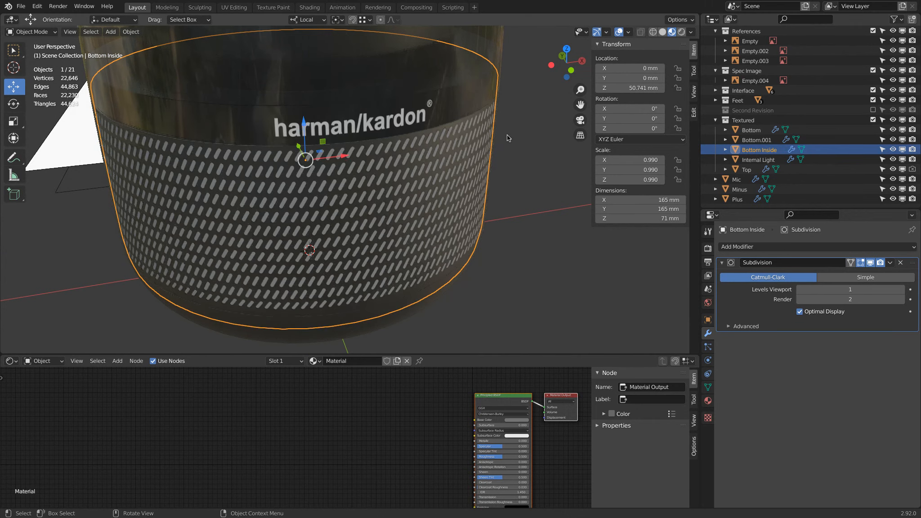
Step: Compare the speaker's grille and lower body with the reference photo, up close and from the front
middle_click_drag(506, 134, 485, 179)
scroll(486, 179, "down", 3)
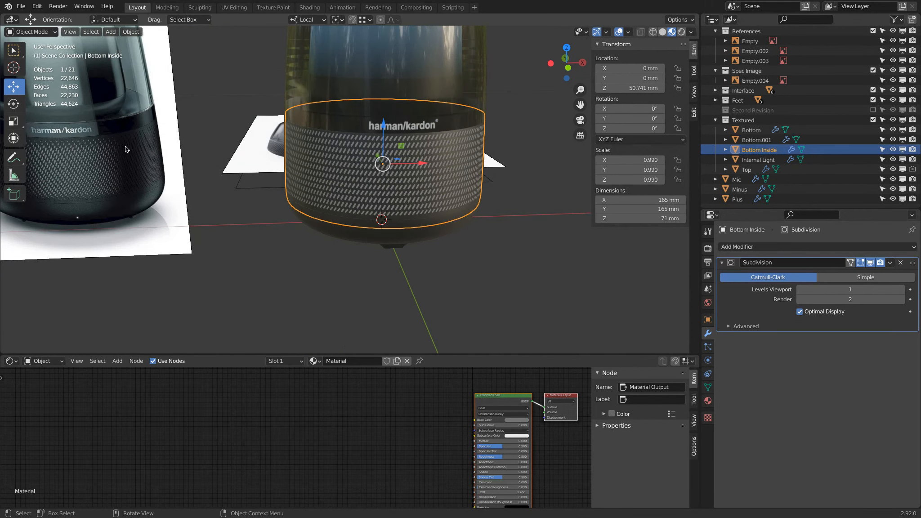
left_click(304, 295)
scroll(75, 177, "up", 6)
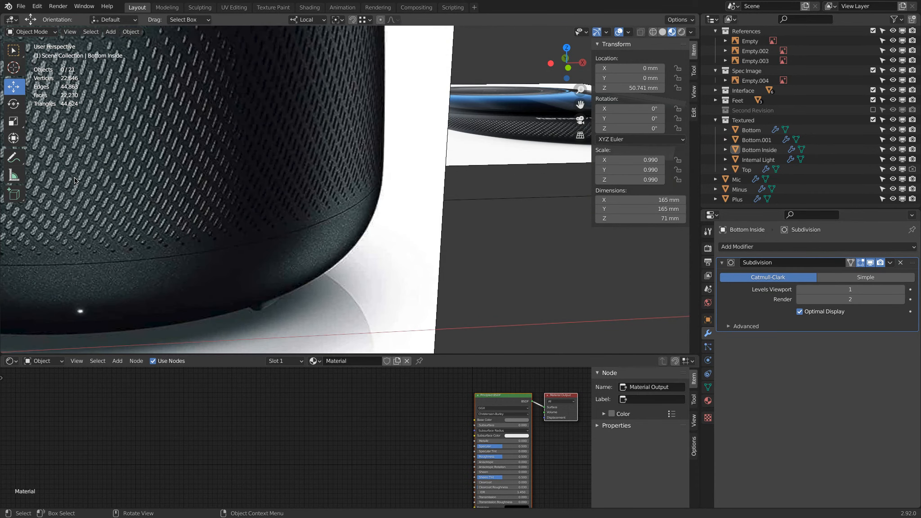
scroll(74, 177, "down", 5)
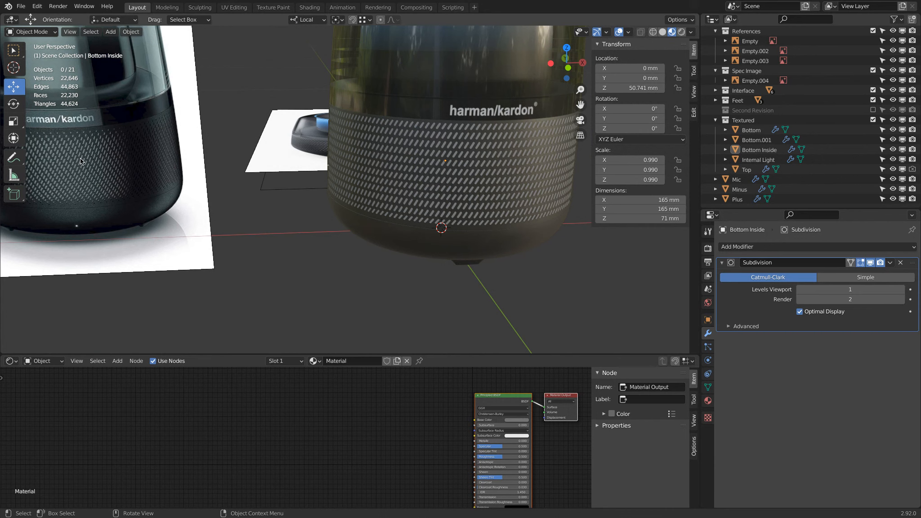
scroll(504, 188, "down", 2)
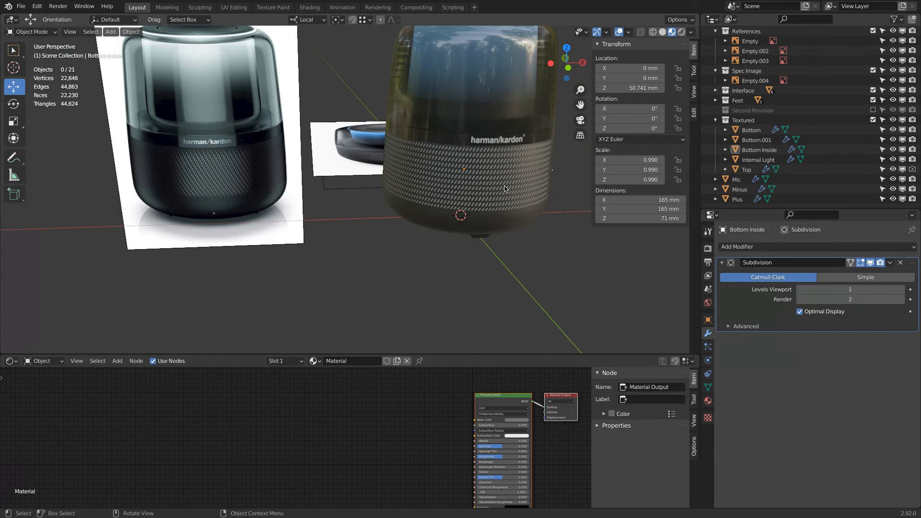
key("KP_1")
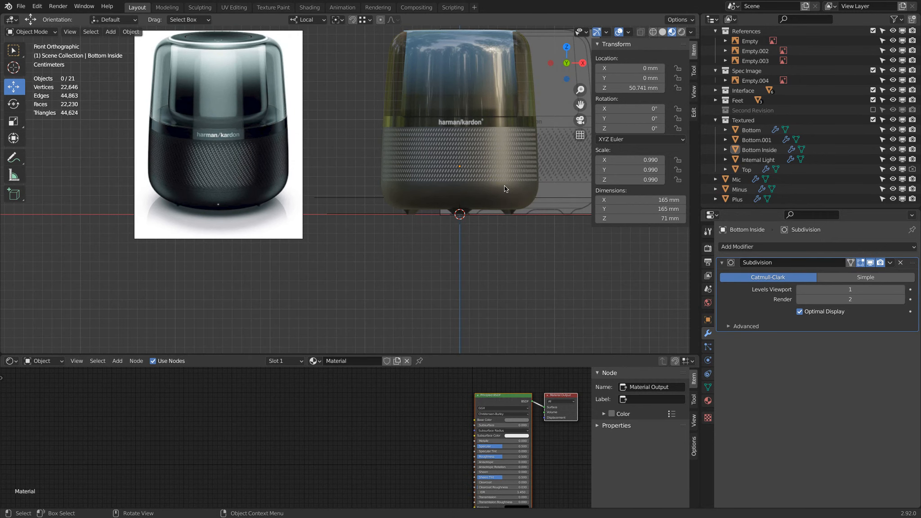
middle_click_drag(503, 214, 454, 264, "shift")
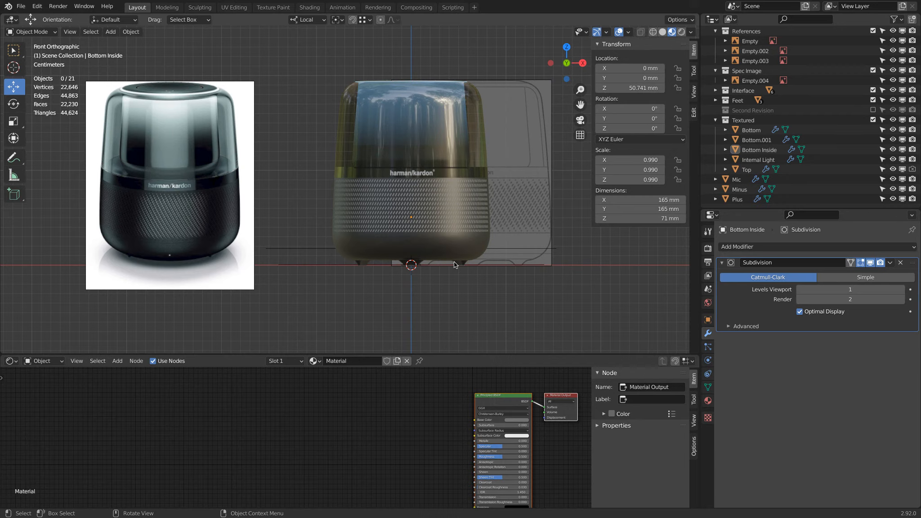